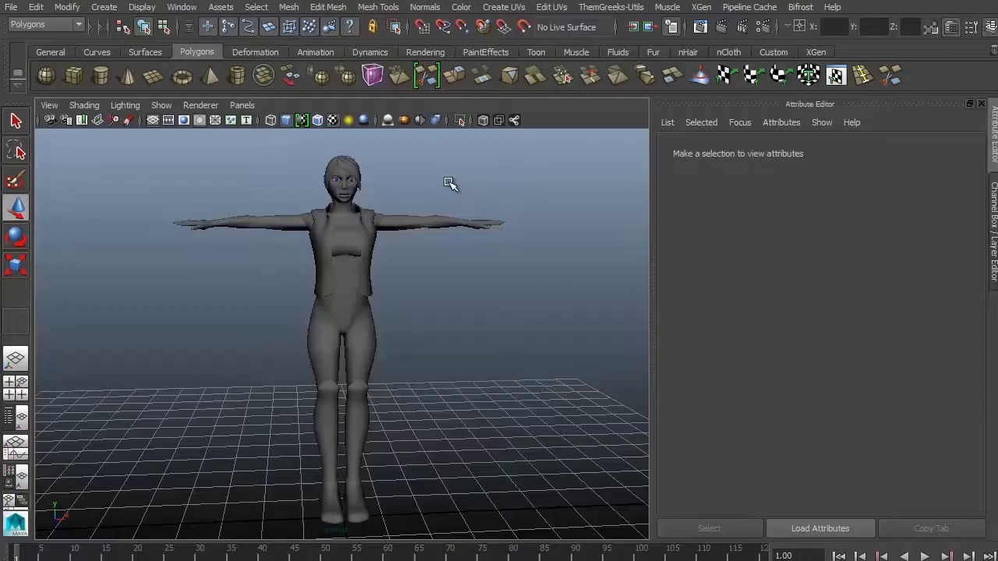
Select all the character's meshes and rename their material to grid_lambert
{"action": "left_click_drag", "start_coordinate": [425, 323], "coordinate": [514, 301], "text": "alt"}
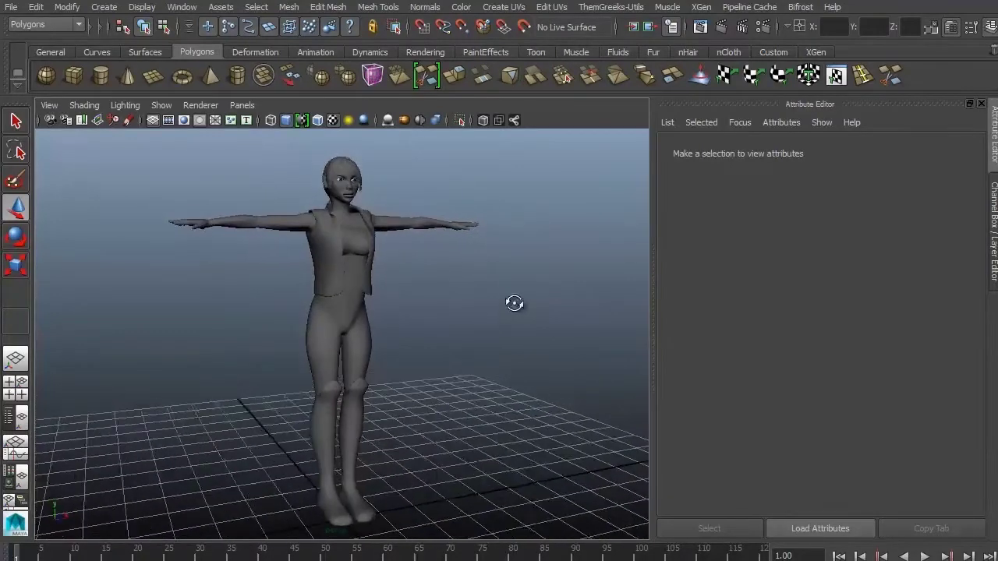
{"action": "left_click_drag", "start_coordinate": [273, 159], "coordinate": [419, 262]}
{"action": "right_click_drag", "start_coordinate": [357, 250], "coordinate": [350, 551]}
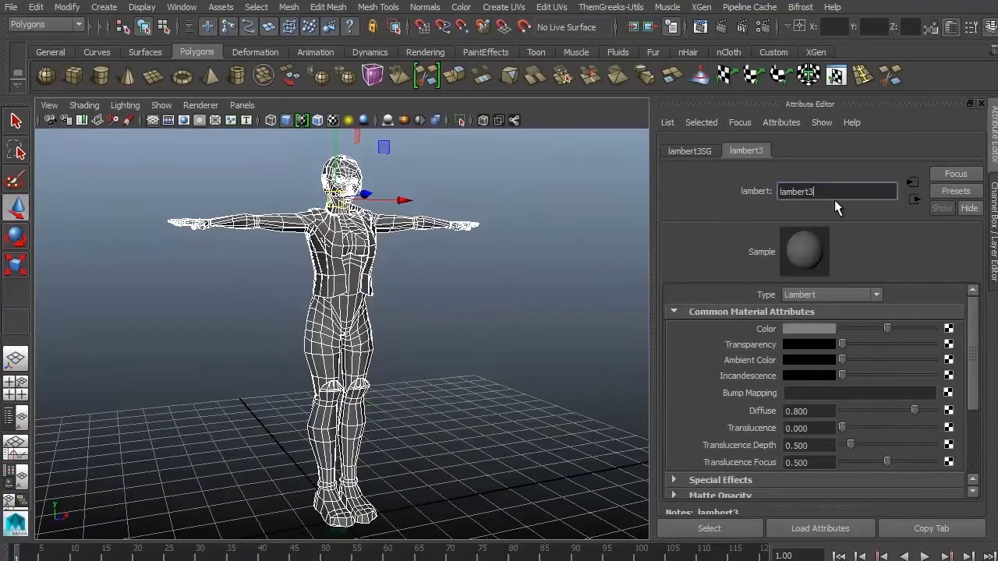
{"action": "key", "text": "Home"}
{"action": "type", "text": "grid_"}
{"action": "key", "text": "Return"}
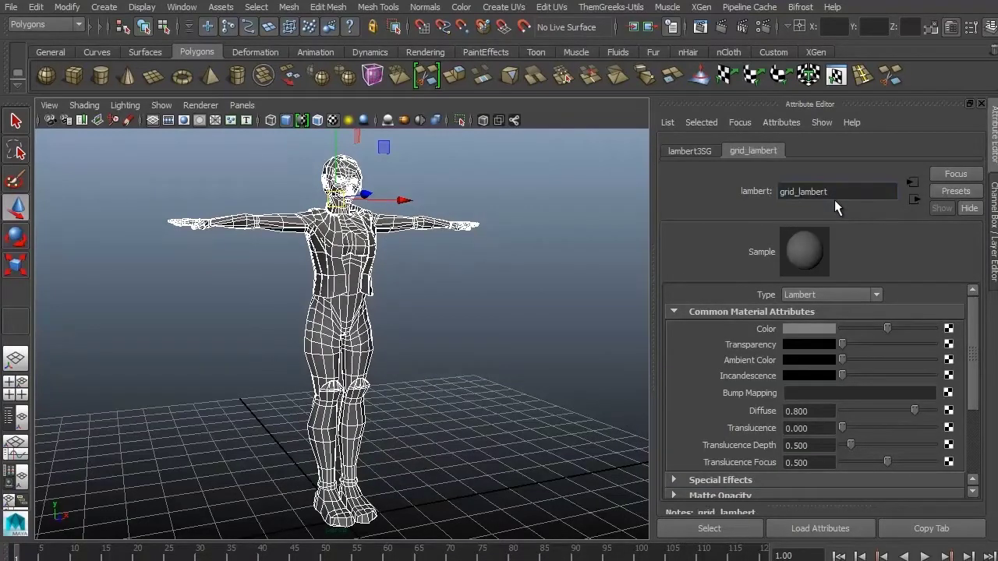
Map the UVchecker.jpg file texture to grid_lambert's colour, then reselect the body mesh
{"action": "left_click", "coordinate": [947, 329]}
{"action": "left_click", "coordinate": [471, 255]}
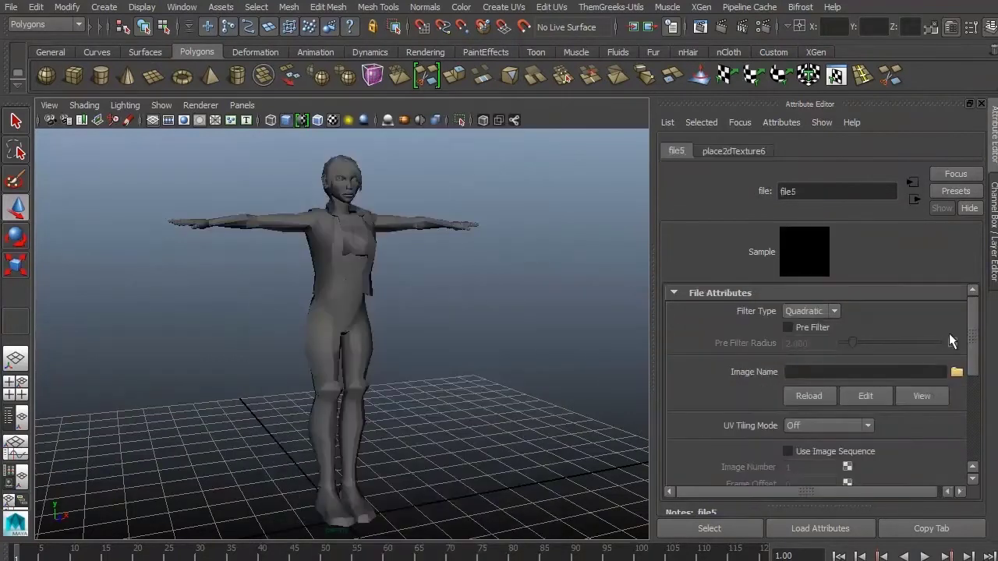
{"action": "left_click", "coordinate": [957, 374]}
{"action": "double_click", "coordinate": [102, 167]}
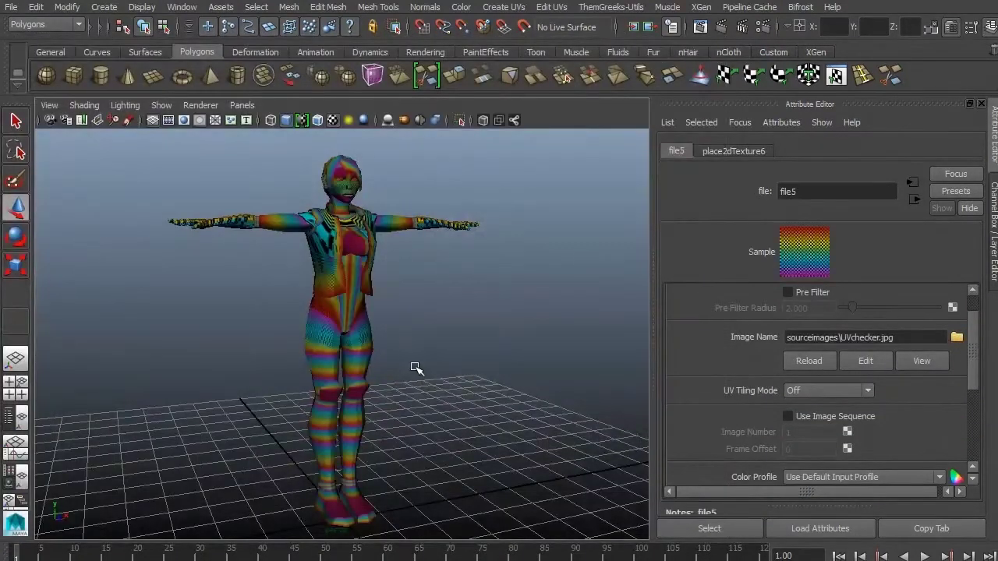
{"action": "left_click", "coordinate": [413, 367]}
{"action": "left_click", "coordinate": [372, 364]}
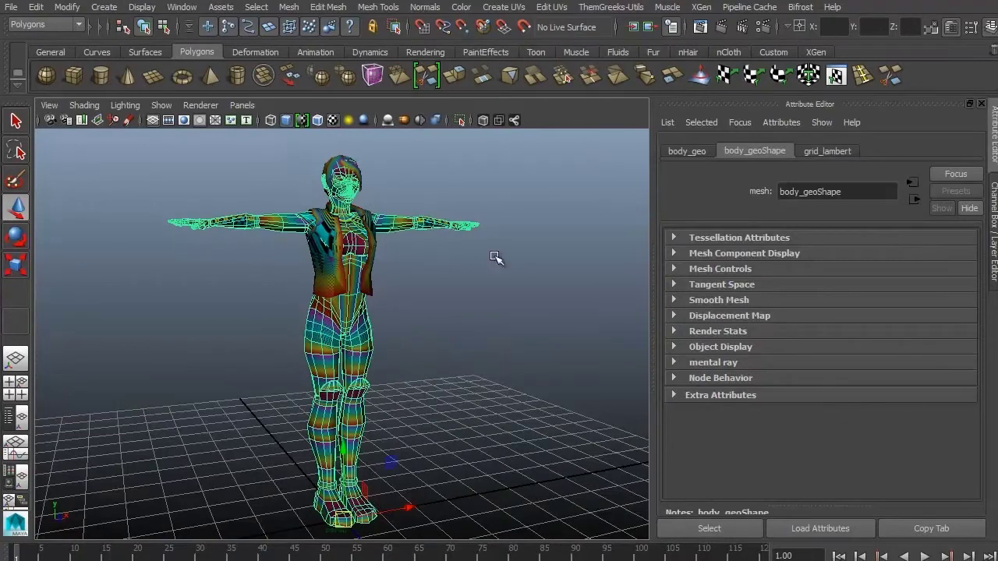
Deselect the model and switch the viewport to plain shaded display (5)
{"action": "left_click", "coordinate": [430, 294]}
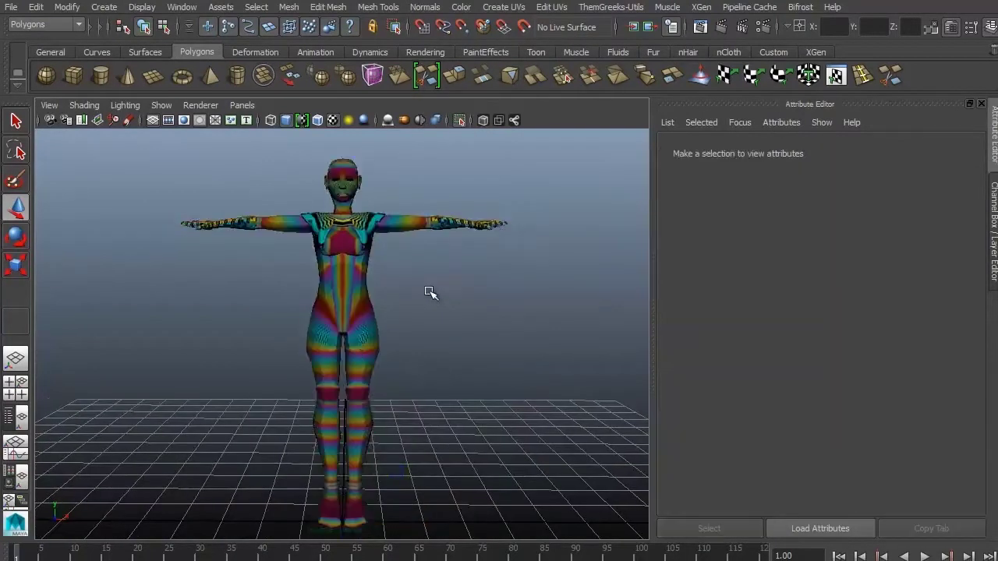
{"action": "scroll", "coordinate": [425, 387], "scroll_direction": "up", "scroll_amount": 5}
{"action": "key", "text": "5"}
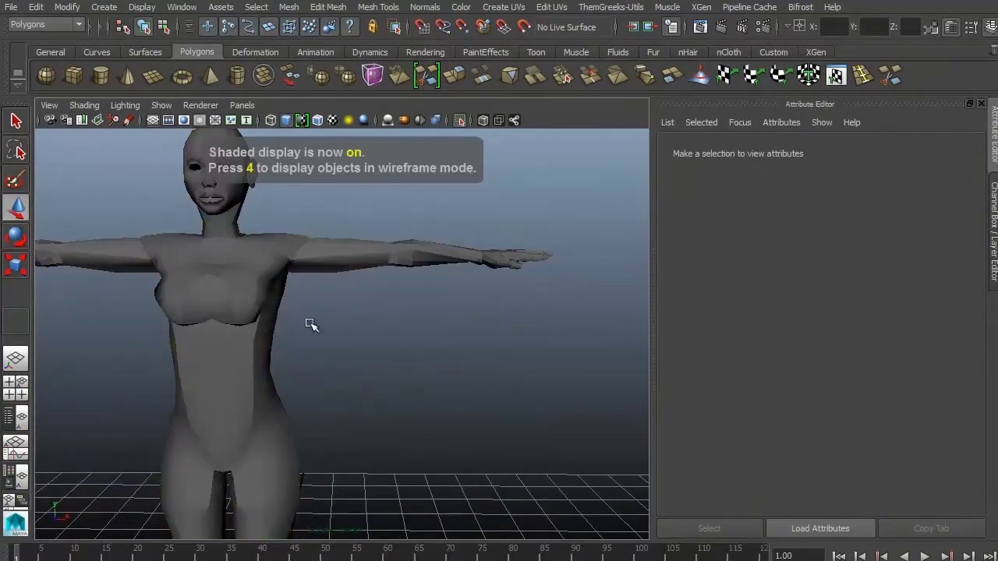
{"action": "left_click_drag", "start_coordinate": [307, 325], "coordinate": [423, 322], "text": "alt"}
Select the outstretched forearm's faces and frame the view on them
{"action": "left_click", "coordinate": [436, 301]}
{"action": "right_click_drag", "start_coordinate": [411, 301], "coordinate": [380, 265]}
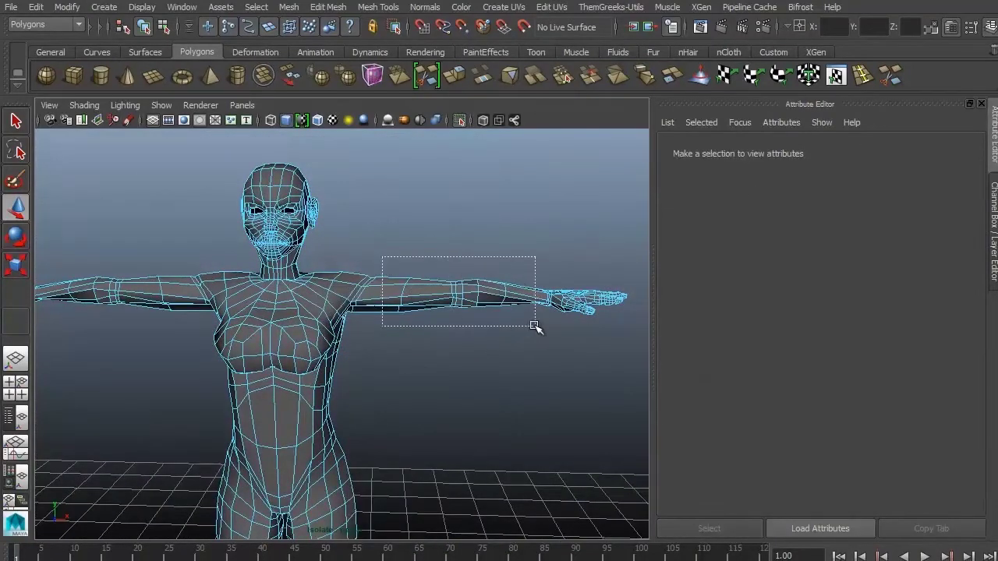
{"action": "left_click_drag", "start_coordinate": [535, 326], "coordinate": [536, 326]}
{"action": "key", "text": "f"}
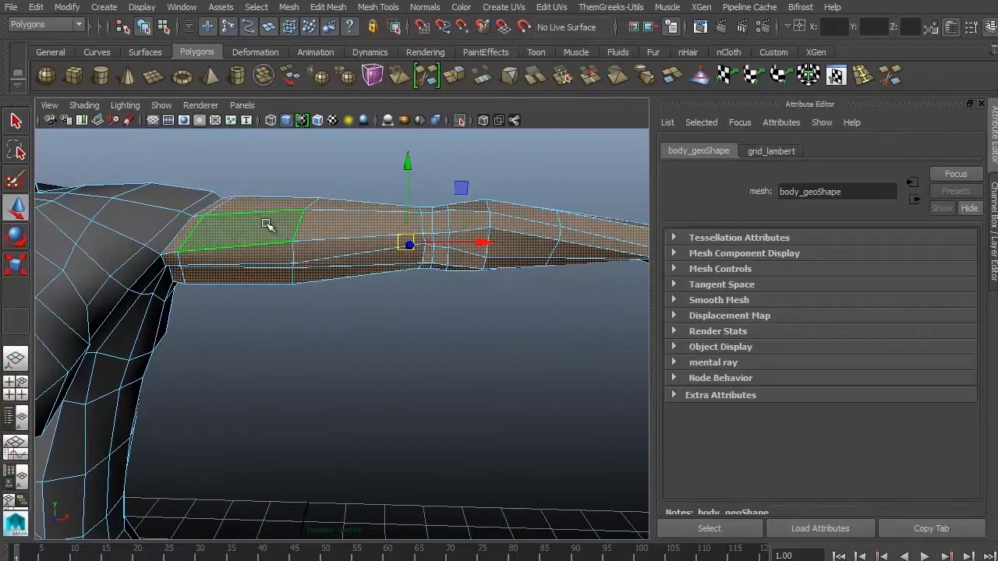
{"action": "left_click_drag", "start_coordinate": [218, 226], "coordinate": [335, 312], "text": "alt"}
Apply a Cylindrical Mapping to the forearm faces and show the checker texture (6)
{"action": "left_click", "coordinate": [38, 24]}
{"action": "left_click", "coordinate": [40, 35]}
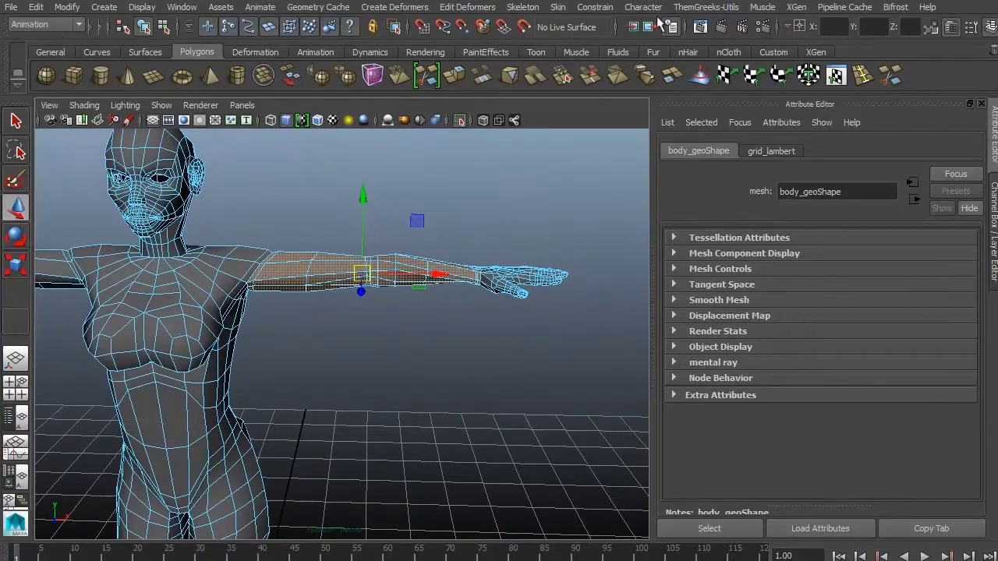
{"action": "key", "text": "F3"}
{"action": "left_click", "coordinate": [497, 9]}
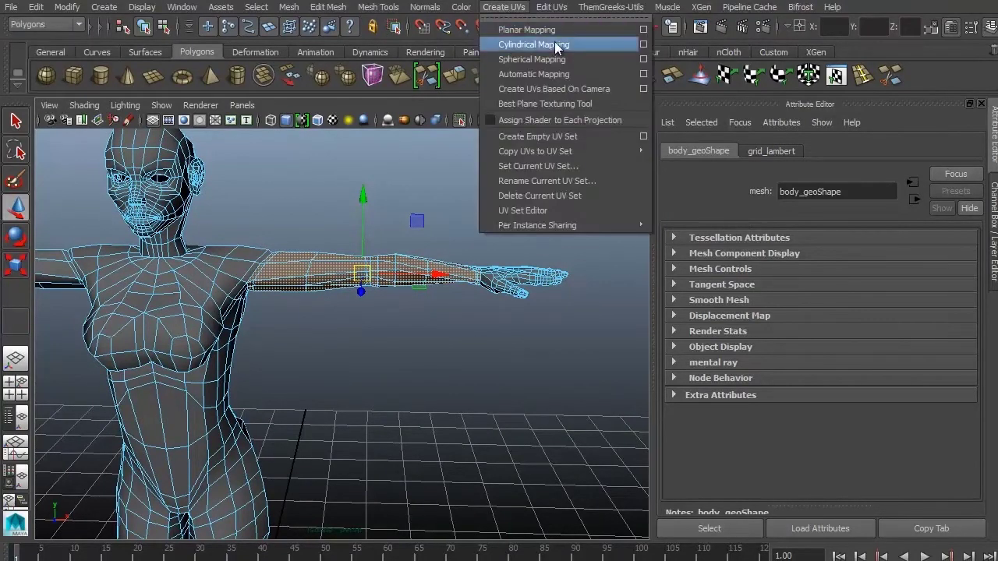
{"action": "left_click", "coordinate": [538, 42]}
{"action": "left_click_drag", "start_coordinate": [468, 288], "coordinate": [483, 324], "text": "alt"}
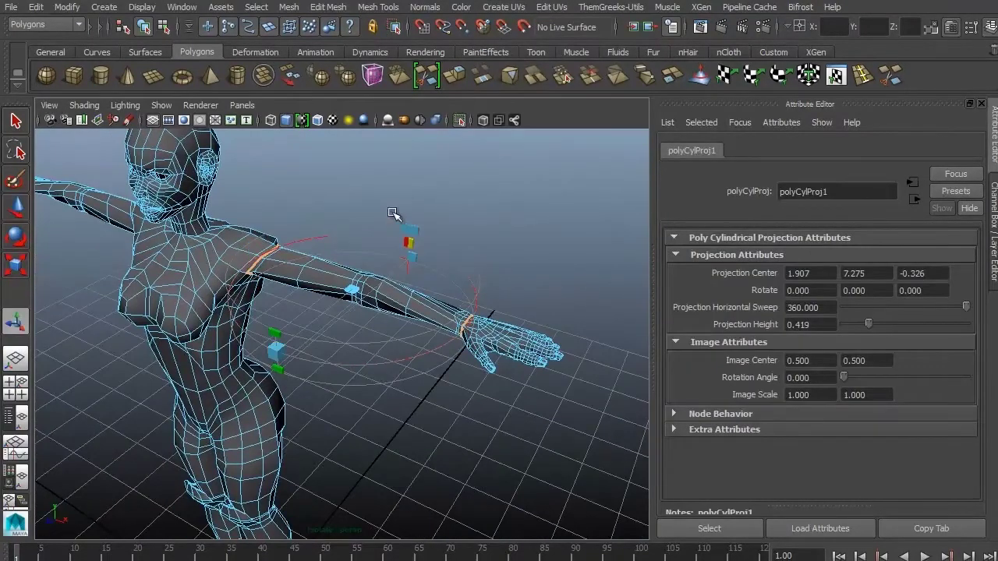
{"action": "key", "text": "6"}
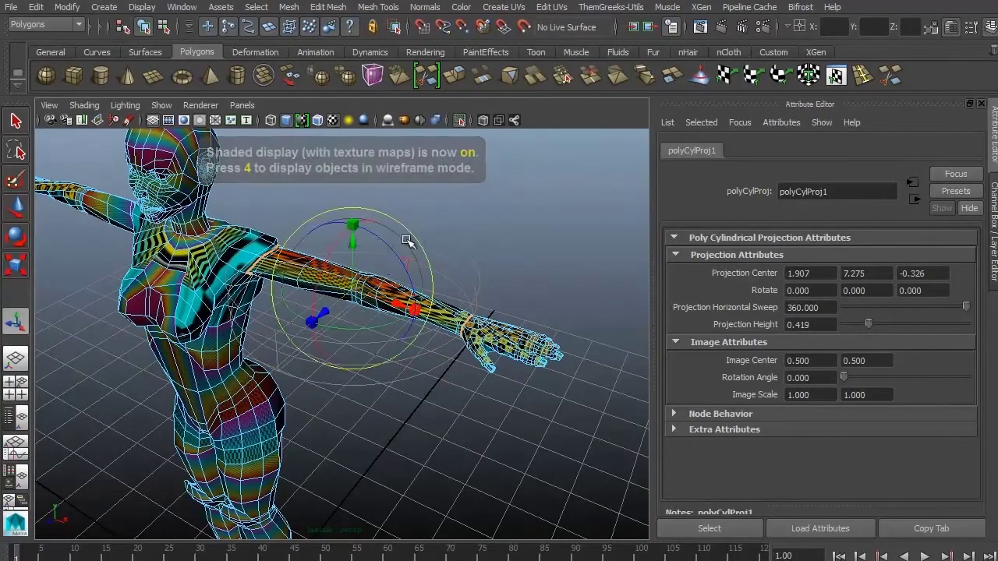
Rotate the projection along the arm (51.021, 88.048, 142.229) and set height to 1.101
{"action": "left_click", "coordinate": [409, 261]}
{"action": "left_click_drag", "start_coordinate": [330, 218], "coordinate": [351, 216]}
{"action": "left_click_drag", "start_coordinate": [351, 215], "coordinate": [417, 187], "text": "alt"}
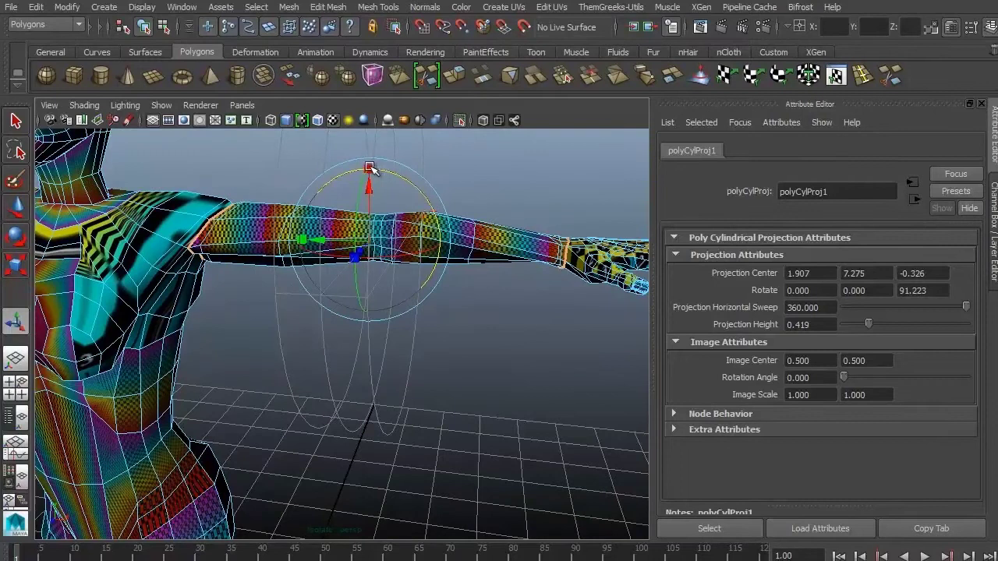
{"action": "mouse_move", "coordinate": [304, 243]}
{"action": "left_mouse_down"}
{"action": "mouse_move", "coordinate": [154, 295]}
{"action": "mouse_move", "coordinate": [136, 318]}
{"action": "mouse_move", "coordinate": [267, 311]}
{"action": "mouse_move", "coordinate": [304, 258]}
{"action": "left_mouse_up"}
{"action": "left_click_drag", "start_coordinate": [304, 251], "coordinate": [310, 248]}
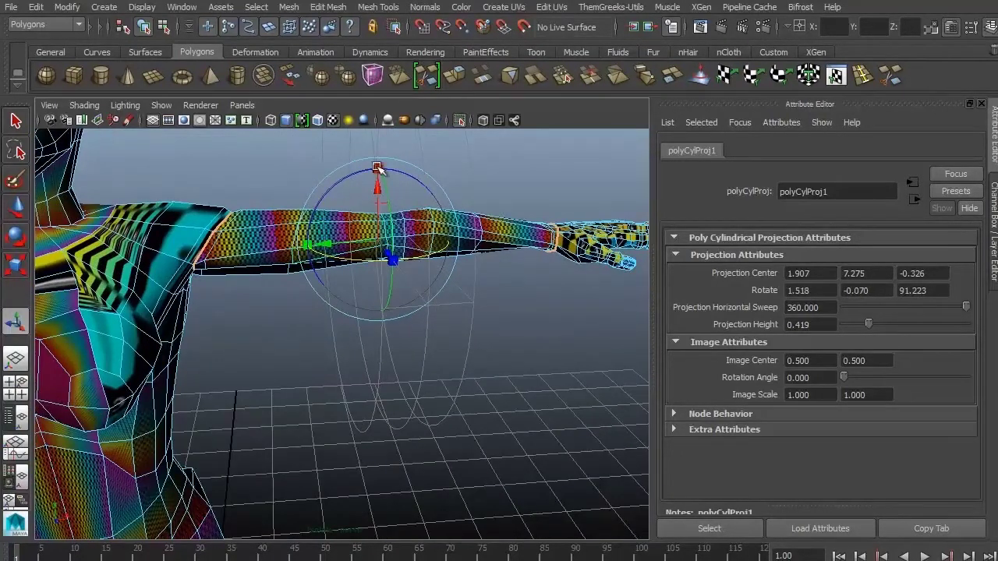
{"action": "left_click_drag", "start_coordinate": [377, 168], "coordinate": [312, 195], "text": "alt"}
{"action": "left_click_drag", "start_coordinate": [374, 278], "coordinate": [159, 343]}
{"action": "mouse_move", "coordinate": [160, 343]}
{"action": "left_mouse_down", "text": "alt"}
{"action": "mouse_move", "coordinate": [367, 318]}
{"action": "mouse_move", "coordinate": [408, 292]}
{"action": "mouse_move", "coordinate": [256, 366]}
{"action": "mouse_move", "coordinate": [421, 280]}
{"action": "mouse_move", "coordinate": [463, 285]}
{"action": "mouse_move", "coordinate": [382, 328]}
{"action": "mouse_move", "coordinate": [390, 278]}
{"action": "mouse_move", "coordinate": [327, 276]}
{"action": "mouse_move", "coordinate": [324, 323]}
{"action": "mouse_move", "coordinate": [407, 262]}
{"action": "mouse_move", "coordinate": [346, 227]}
{"action": "mouse_move", "coordinate": [318, 224]}
{"action": "mouse_move", "coordinate": [404, 328]}
{"action": "left_mouse_up", "text": "alt"}
Open the UV Texture Editor and frame the forearm's UV tile
{"action": "left_click", "coordinate": [188, 9]}
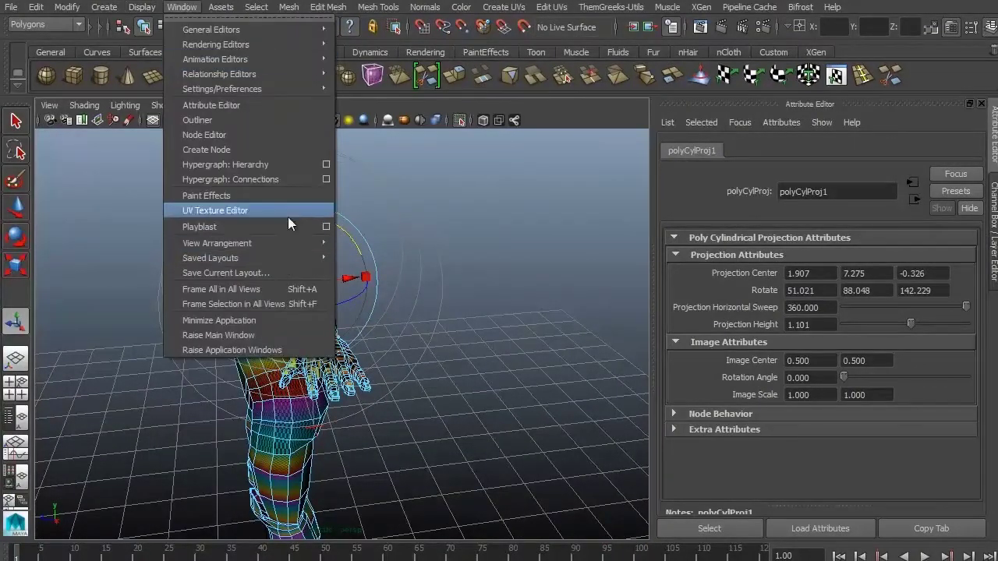
{"action": "left_click", "coordinate": [287, 211]}
{"action": "scroll", "coordinate": [836, 282], "scroll_direction": "down", "scroll_amount": 3}
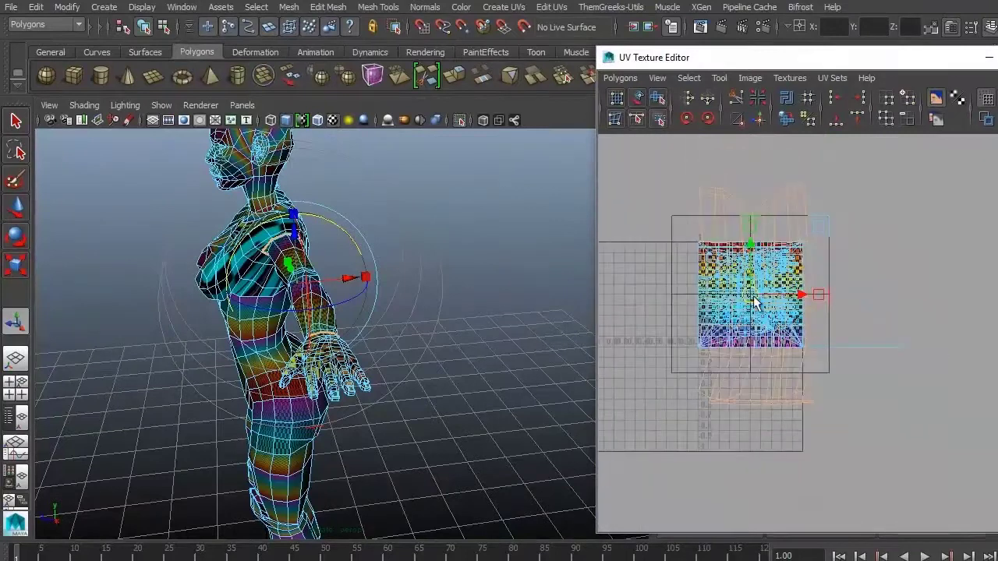
{"action": "left_click_drag", "start_coordinate": [835, 282], "coordinate": [894, 236]}
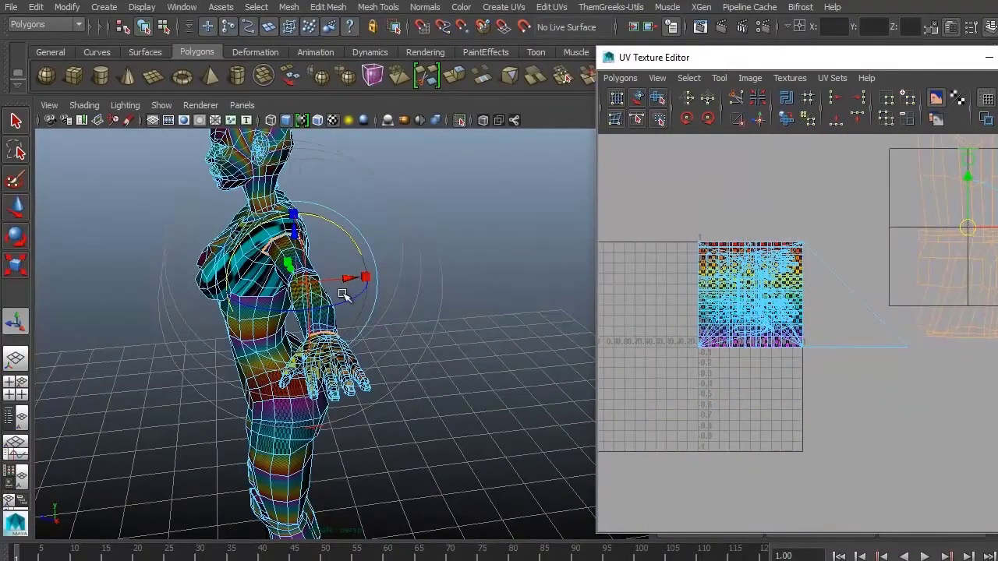
{"action": "scroll", "coordinate": [771, 363], "scroll_direction": "up", "scroll_amount": 2}
{"action": "middle_click_drag", "start_coordinate": [771, 364], "coordinate": [728, 428], "text": "alt"}
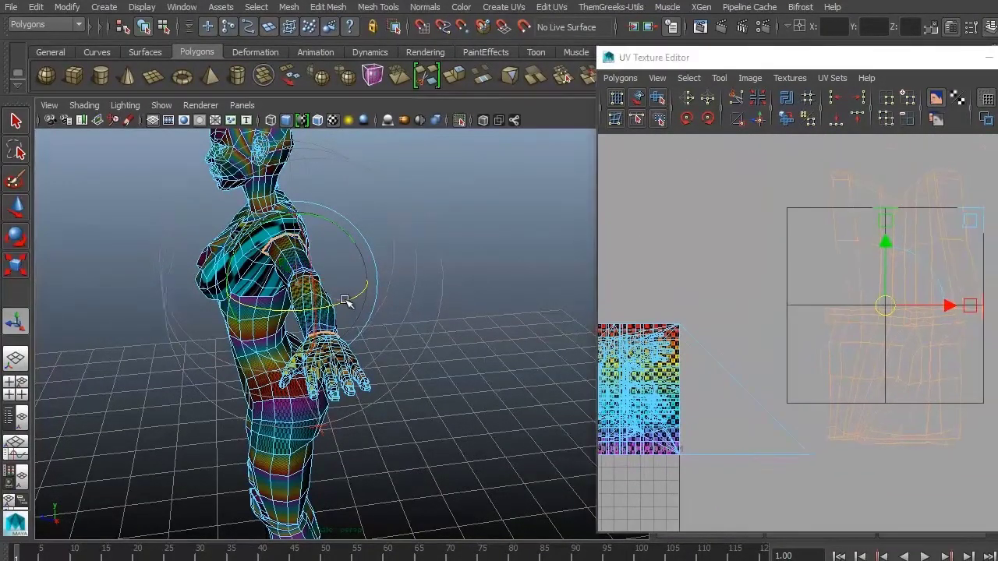
Rotate and nudge the cylindrical projection until the checker squares run evenly along the forearm
{"action": "left_click_drag", "start_coordinate": [345, 301], "coordinate": [341, 305]}
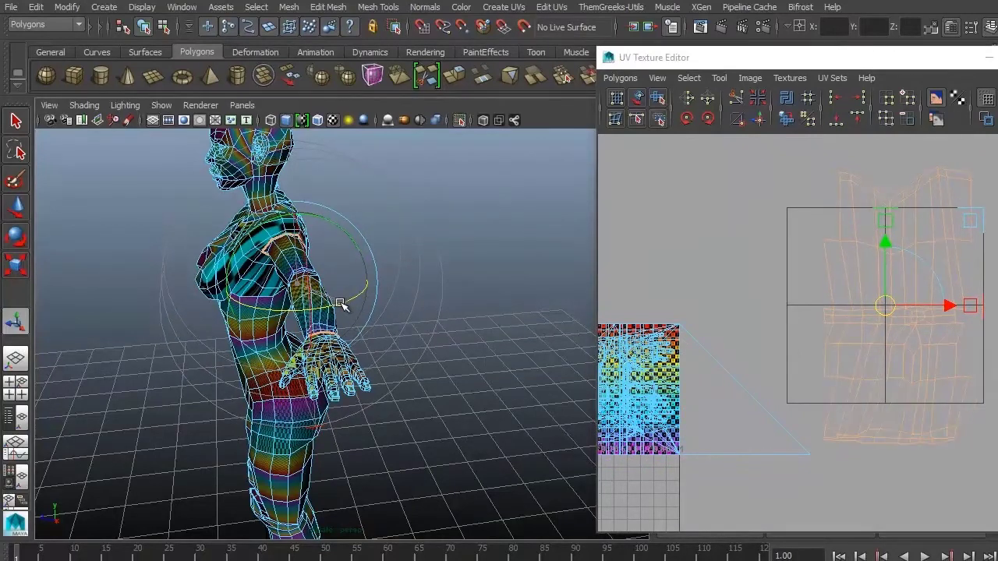
{"action": "left_click_drag", "start_coordinate": [304, 259], "coordinate": [282, 215]}
{"action": "left_click_drag", "start_coordinate": [341, 304], "coordinate": [345, 301]}
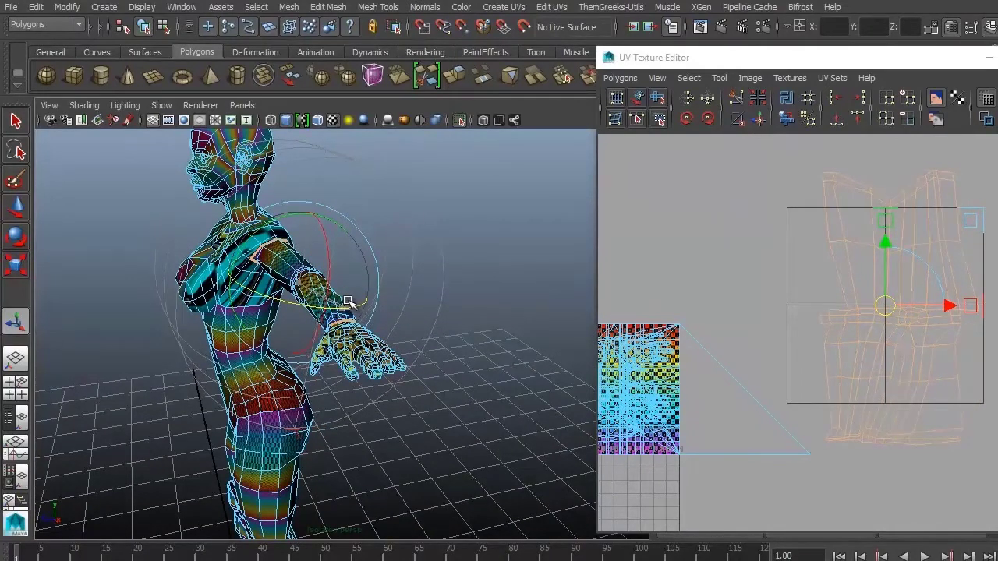
{"action": "left_click_drag", "start_coordinate": [176, 377], "coordinate": [307, 356], "text": "alt"}
{"action": "scroll", "coordinate": [340, 235], "scroll_direction": "up", "scroll_amount": 2}
{"action": "left_click_drag", "start_coordinate": [315, 269], "coordinate": [314, 271]}
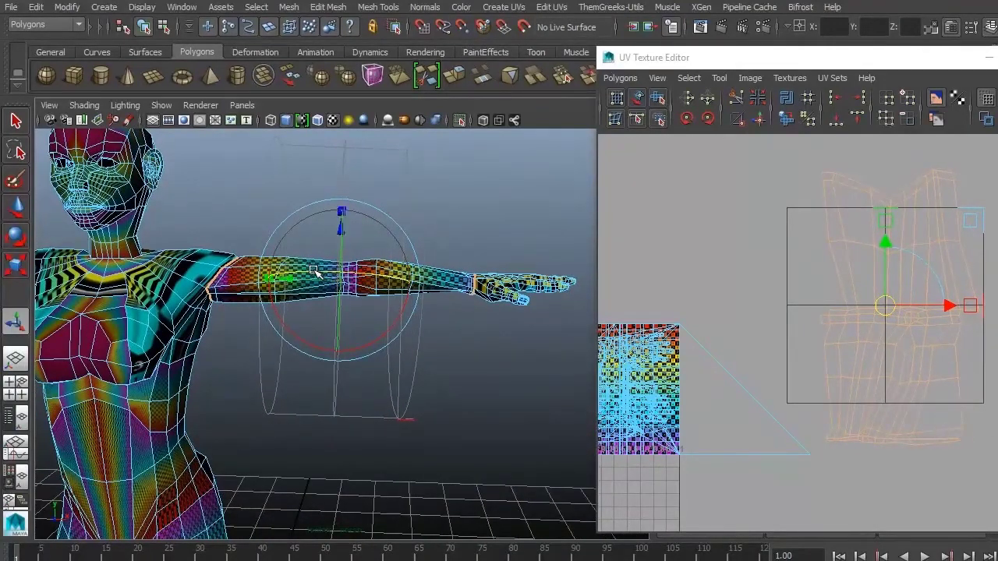
{"action": "left_click_drag", "start_coordinate": [318, 216], "coordinate": [318, 222]}
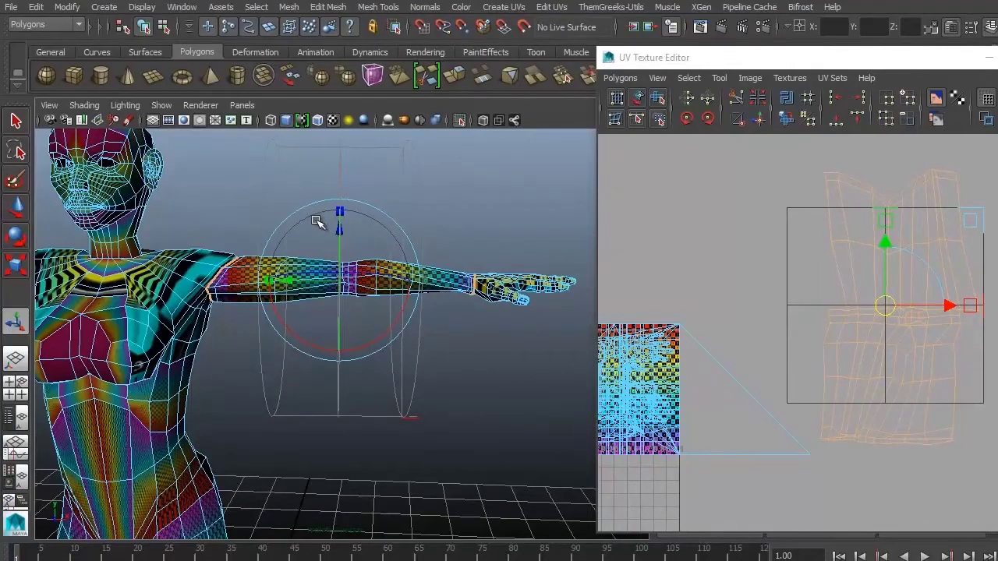
{"action": "left_click_drag", "start_coordinate": [483, 267], "coordinate": [468, 296], "text": "alt"}
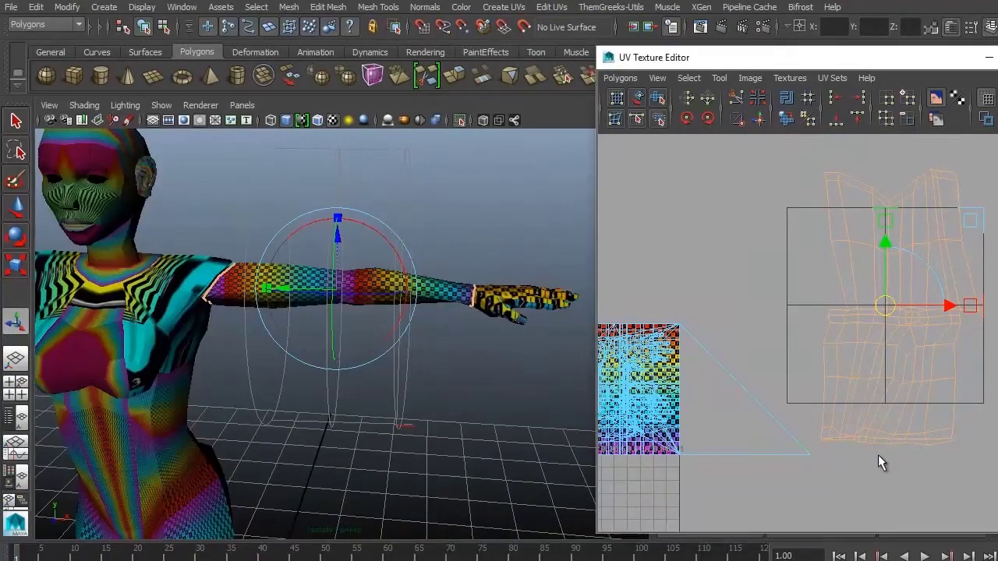
Select the body in object mode and convert the selection to the arm's UVs
{"action": "middle_click_drag", "start_coordinate": [878, 455], "coordinate": [823, 441], "text": "alt"}
{"action": "key", "text": "F8"}
{"action": "left_click", "coordinate": [290, 292]}
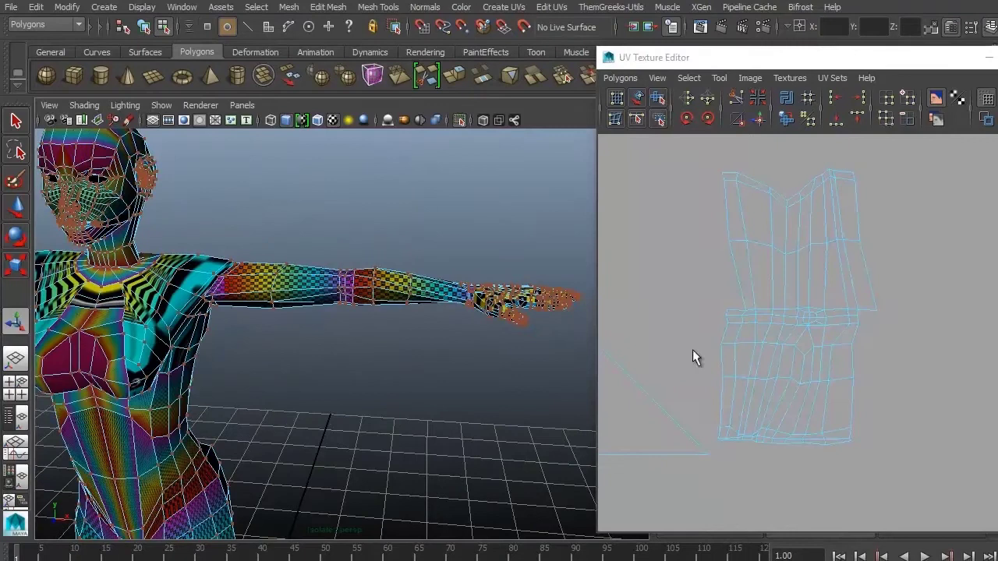
{"action": "right_click_drag", "start_coordinate": [828, 304], "coordinate": [842, 274]}
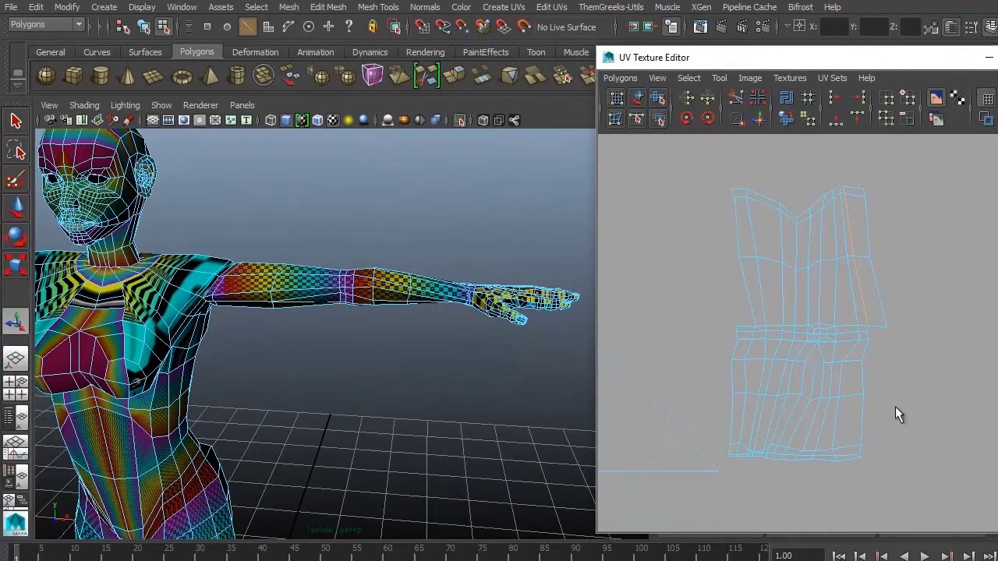
{"action": "left_click_drag", "start_coordinate": [432, 382], "coordinate": [413, 312], "text": "alt"}
{"action": "right_click_drag", "start_coordinate": [865, 282], "coordinate": [887, 290]}
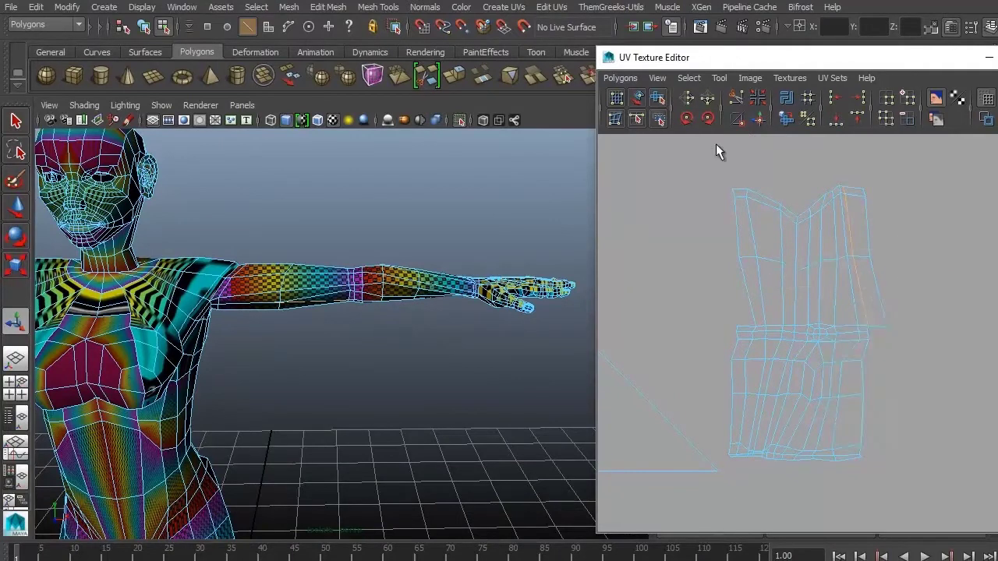
{"action": "right_click_drag", "start_coordinate": [861, 191], "coordinate": [913, 172], "text": "ctrl"}
Move the arm UV shell into place, clear the selection, and return to object selection near the hand
{"action": "key", "text": "w"}
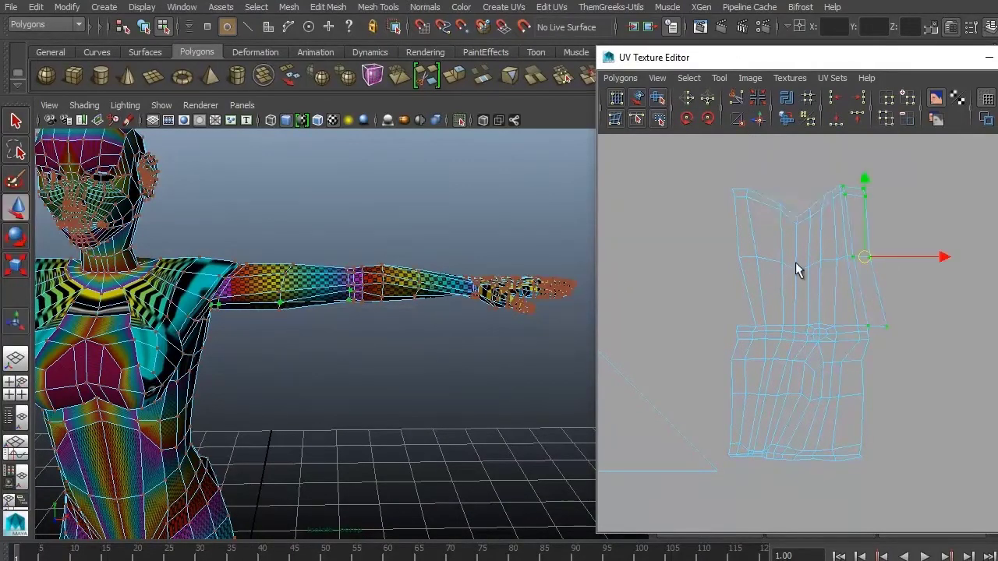
{"action": "left_click", "coordinate": [741, 197]}
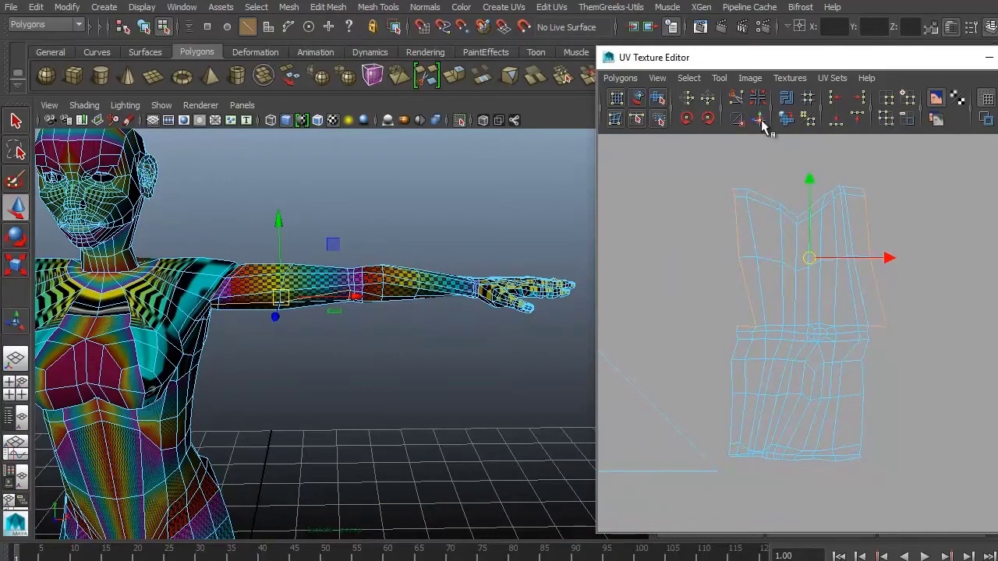
{"action": "middle_click_drag", "start_coordinate": [741, 322], "coordinate": [784, 305], "text": "alt"}
{"action": "right_click_drag", "start_coordinate": [314, 372], "coordinate": [530, 350], "text": "alt"}
{"action": "left_click_drag", "start_coordinate": [530, 350], "coordinate": [348, 281], "text": "alt"}
{"action": "right_click_drag", "start_coordinate": [348, 281], "coordinate": [425, 214]}
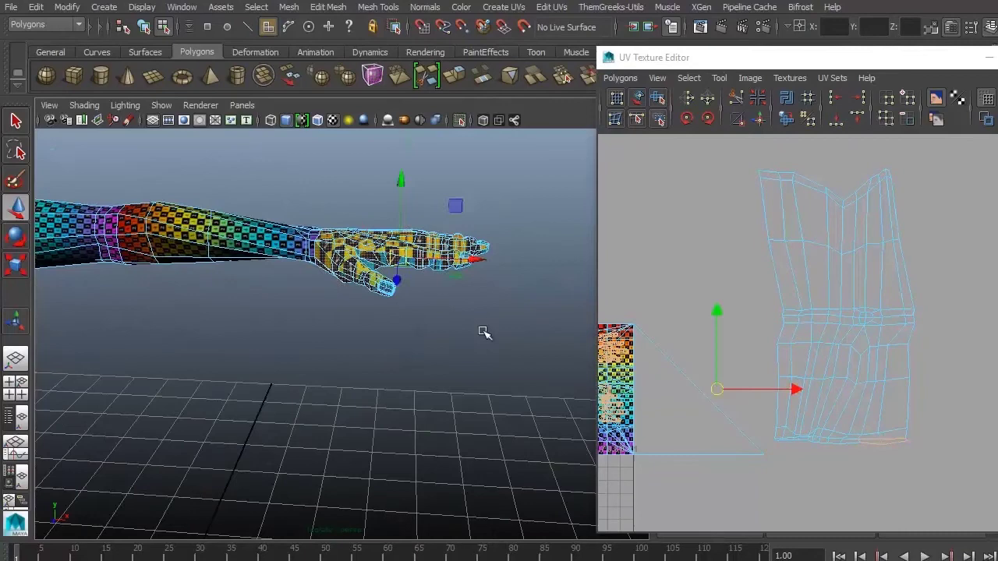
Planar-map the hand faces from the Y axis and slide the new hand shell right in the UV editor
{"action": "left_click_drag", "start_coordinate": [486, 330], "coordinate": [374, 318], "text": "alt"}
{"action": "scroll", "coordinate": [358, 308], "scroll_direction": "up", "scroll_amount": 6}
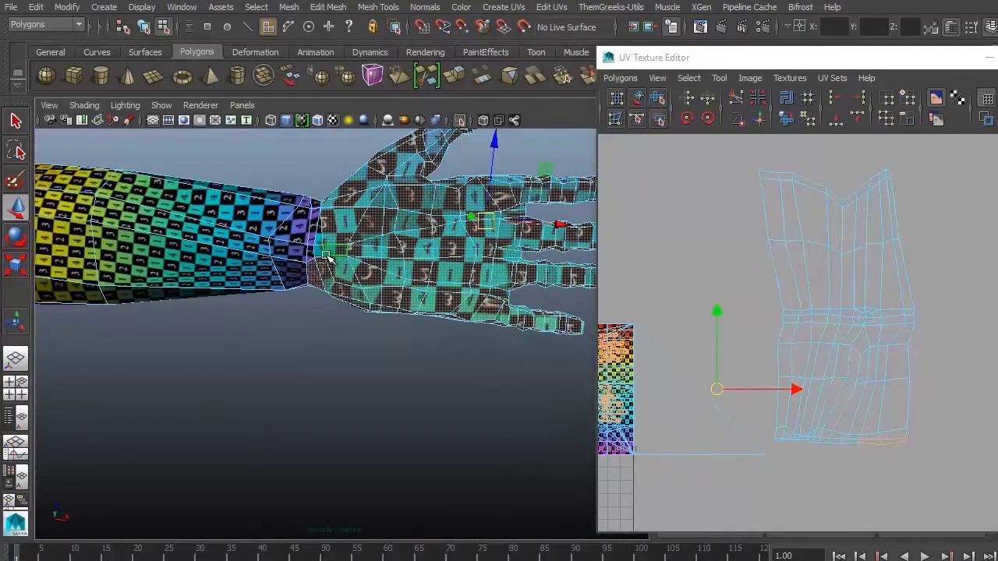
{"action": "left_click_drag", "start_coordinate": [405, 280], "coordinate": [343, 257], "text": "alt"}
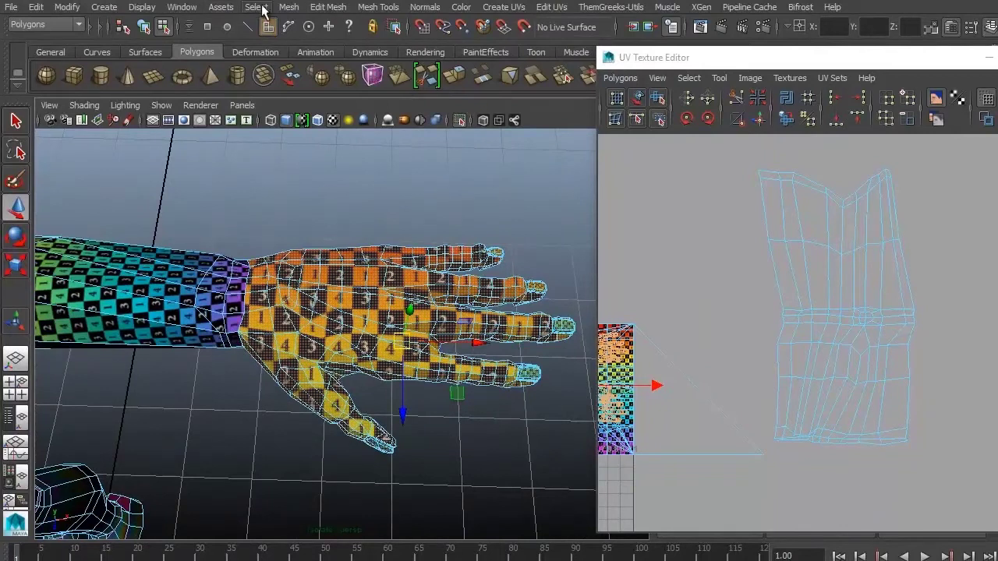
{"action": "left_click", "coordinate": [511, 8]}
{"action": "left_click", "coordinate": [642, 30]}
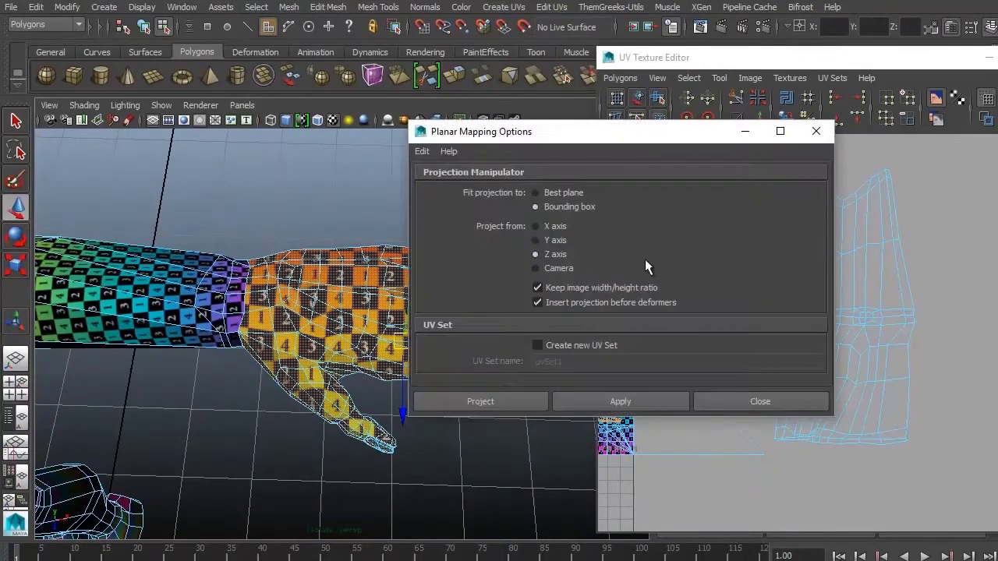
{"action": "left_click", "coordinate": [580, 399]}
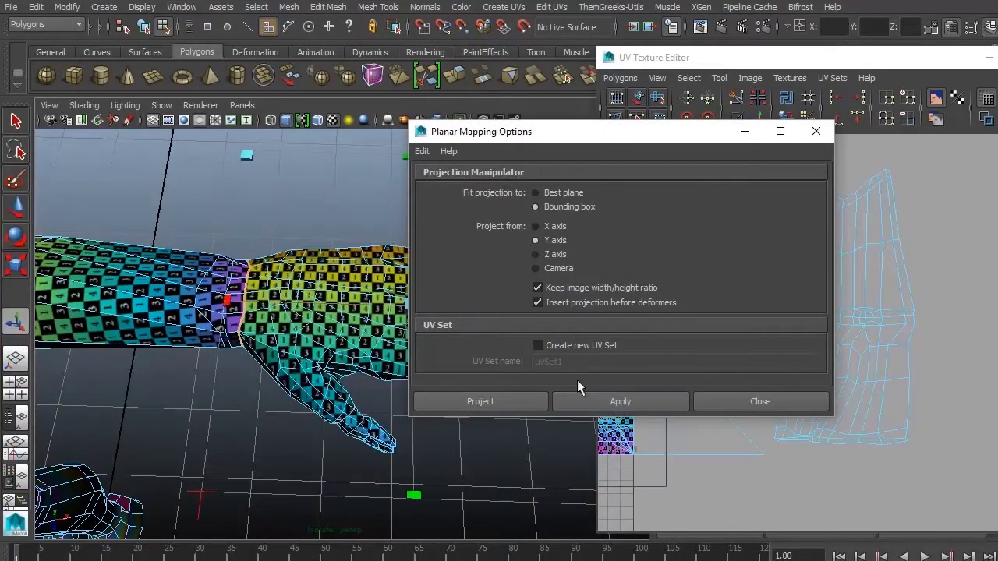
{"action": "left_click", "coordinate": [815, 131]}
{"action": "left_click_drag", "start_coordinate": [653, 241], "coordinate": [902, 225]}
{"action": "scroll", "coordinate": [802, 291], "scroll_direction": "up", "scroll_amount": 5}
Switch to edge selection in shaded display and select a seam edge at a finger's base
{"action": "scroll", "coordinate": [445, 263], "scroll_direction": "up", "scroll_amount": 5}
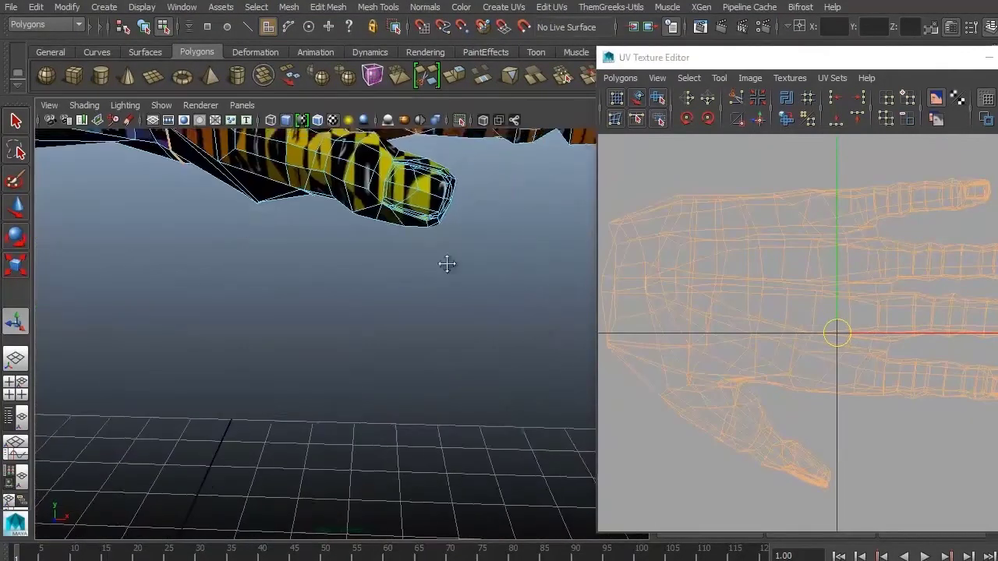
{"action": "right_click", "coordinate": [480, 248]}
{"action": "left_click", "coordinate": [479, 221]}
{"action": "key", "text": "5"}
{"action": "mouse_move", "coordinate": [412, 257]}
{"action": "left_mouse_down", "text": "alt"}
{"action": "mouse_move", "coordinate": [430, 280]}
{"action": "mouse_move", "coordinate": [191, 282]}
{"action": "left_mouse_up", "text": "alt"}
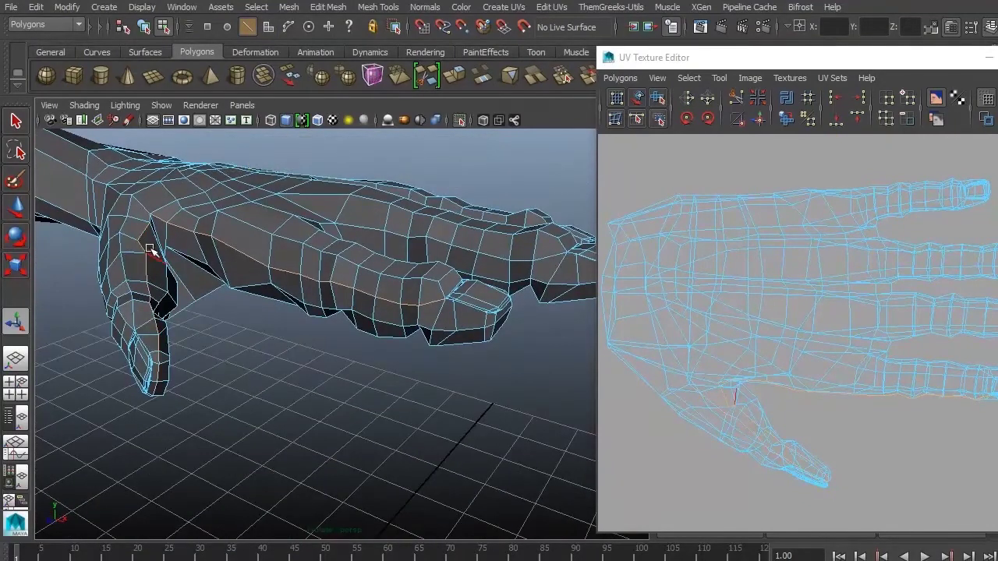
{"action": "left_click", "coordinate": [146, 238]}
{"action": "key", "text": "f"}
Inspect the fingers, palm and arm from several angles to trace the side seam edges
{"action": "left_click_drag", "start_coordinate": [225, 336], "coordinate": [258, 300], "text": "alt"}
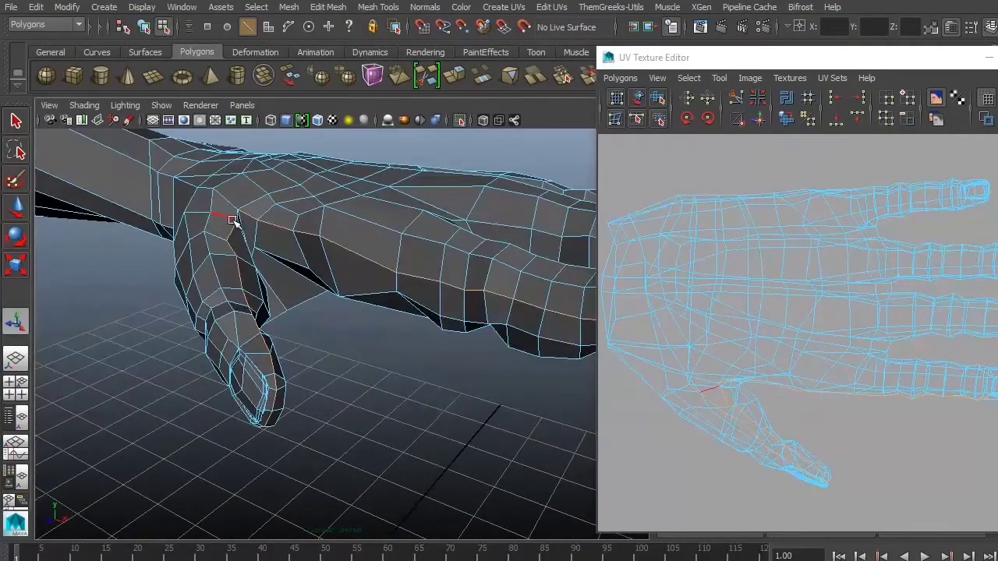
{"action": "left_click_drag", "start_coordinate": [236, 229], "coordinate": [348, 341], "text": "alt"}
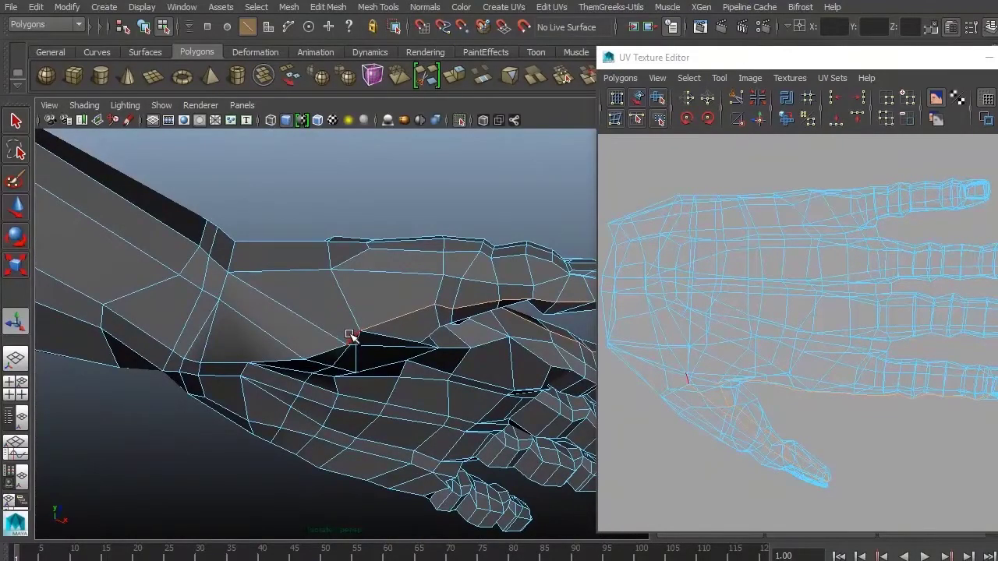
{"action": "left_click_drag", "start_coordinate": [301, 271], "coordinate": [450, 201], "text": "alt"}
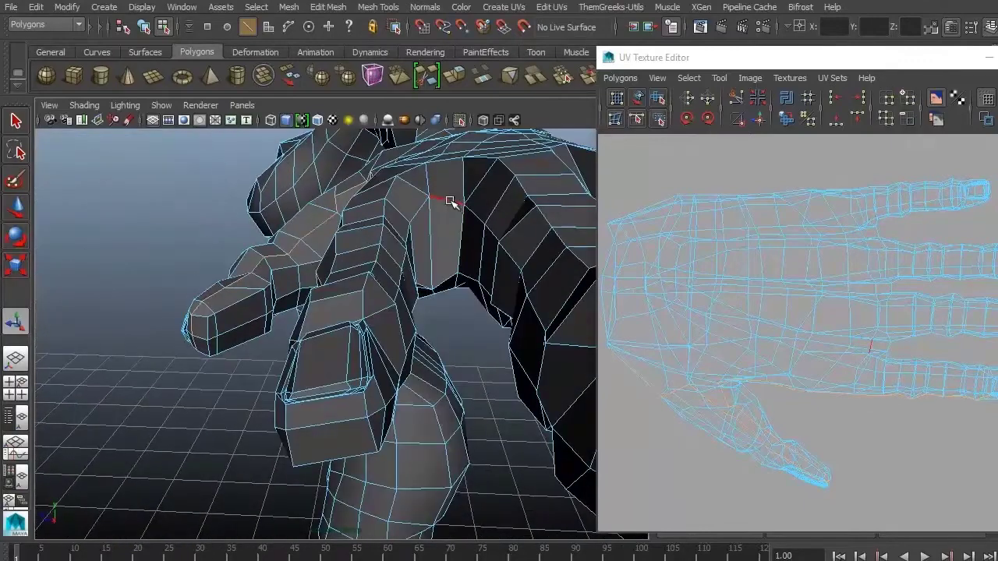
{"action": "left_click_drag", "start_coordinate": [489, 232], "coordinate": [297, 333], "text": "alt"}
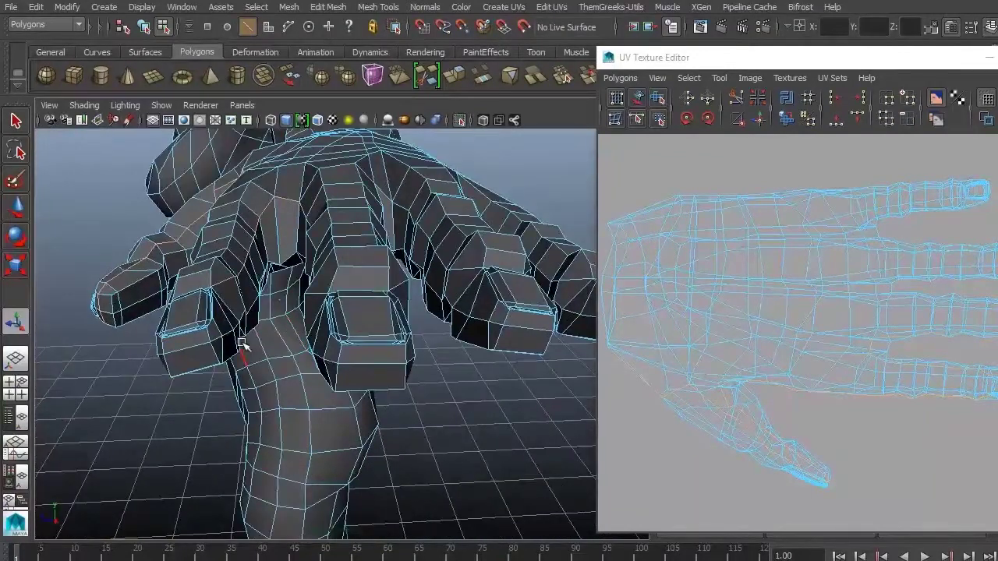
{"action": "left_click_drag", "start_coordinate": [230, 324], "coordinate": [304, 200], "text": "alt"}
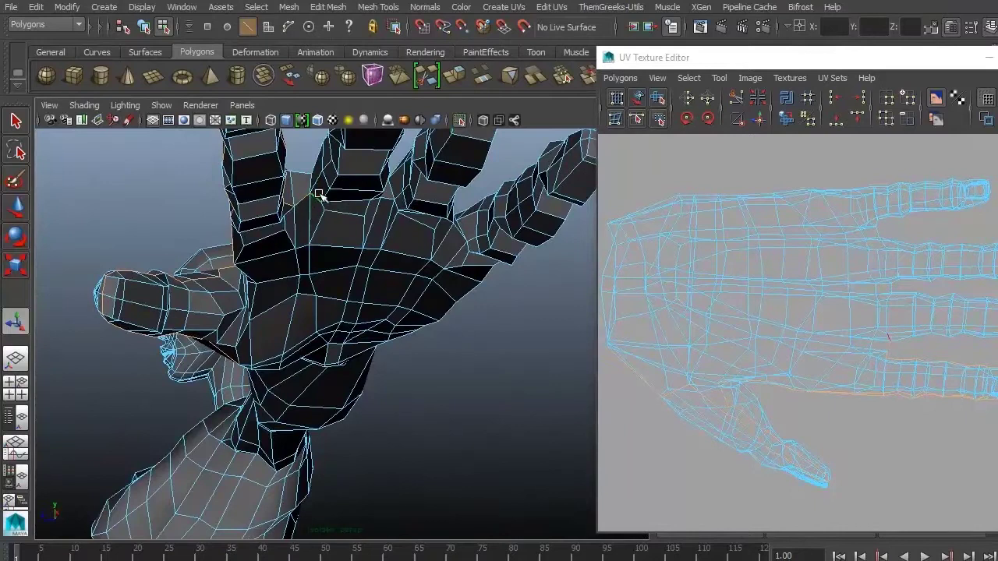
{"action": "left_click_drag", "start_coordinate": [368, 190], "coordinate": [173, 177], "text": "alt"}
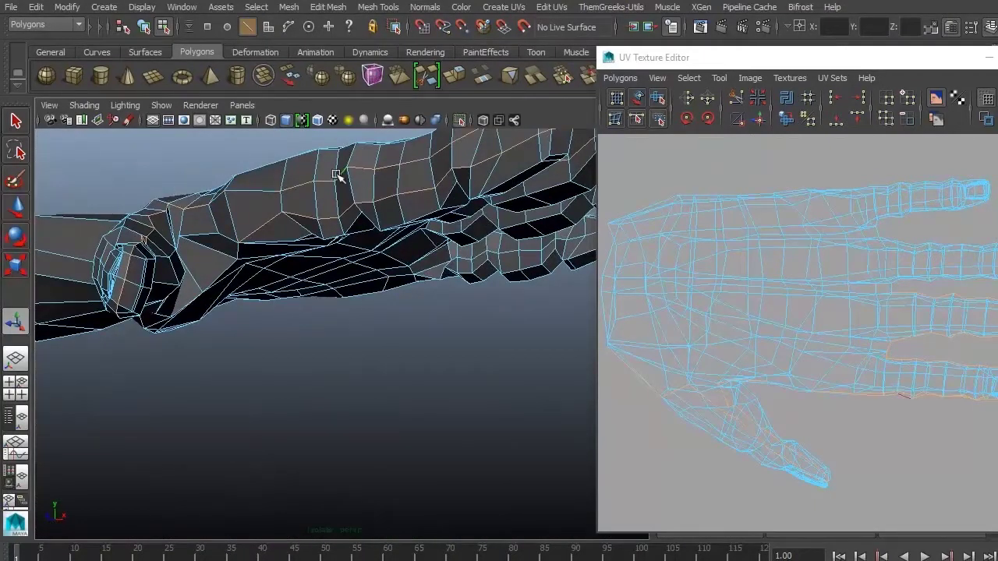
{"action": "middle_click_drag", "start_coordinate": [385, 187], "coordinate": [309, 185], "text": "alt"}
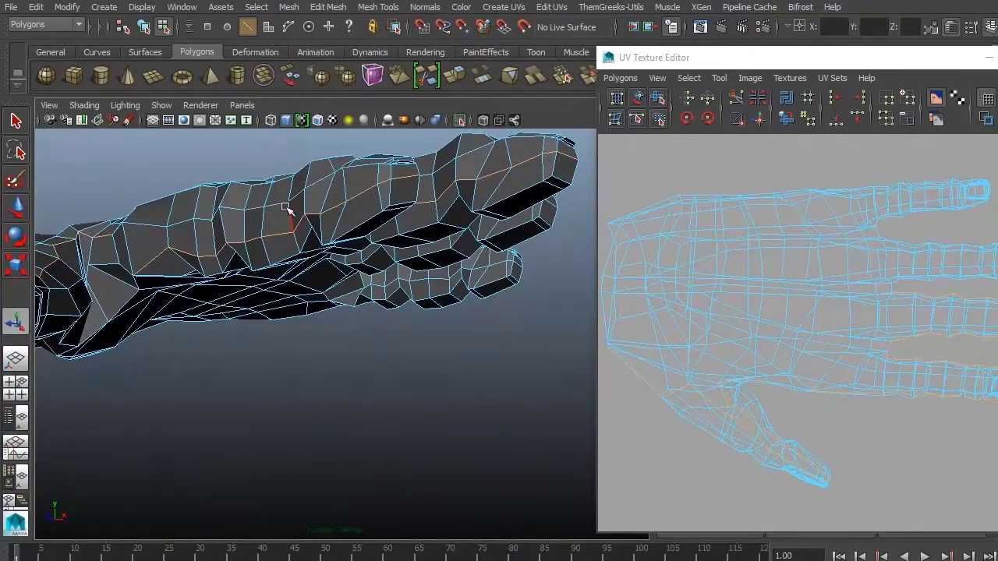
{"action": "left_click_drag", "start_coordinate": [285, 208], "coordinate": [281, 234], "text": "alt"}
{"action": "right_click_drag", "start_coordinate": [280, 234], "coordinate": [313, 276], "text": "alt"}
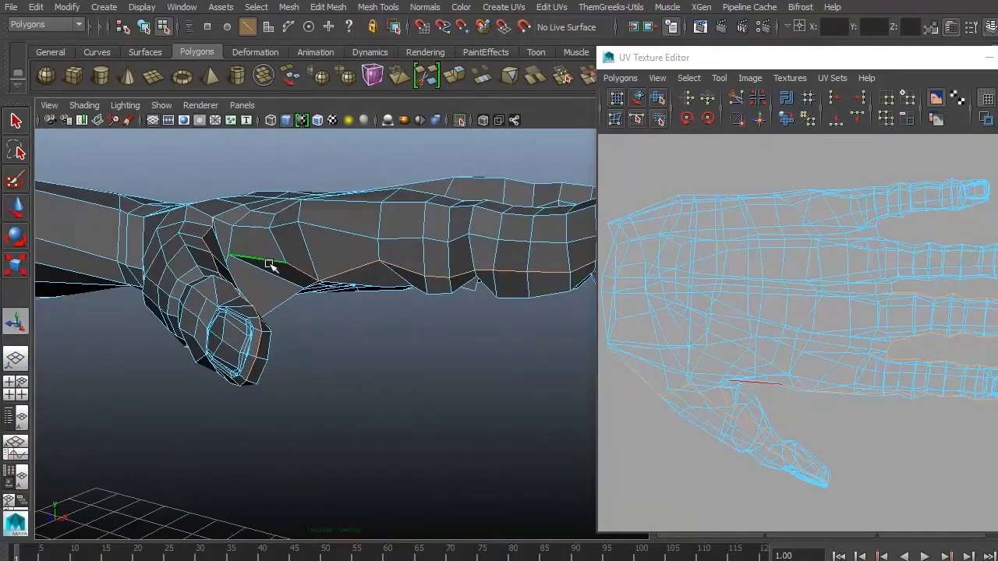
{"action": "left_click_drag", "start_coordinate": [268, 265], "coordinate": [254, 288], "text": "alt"}
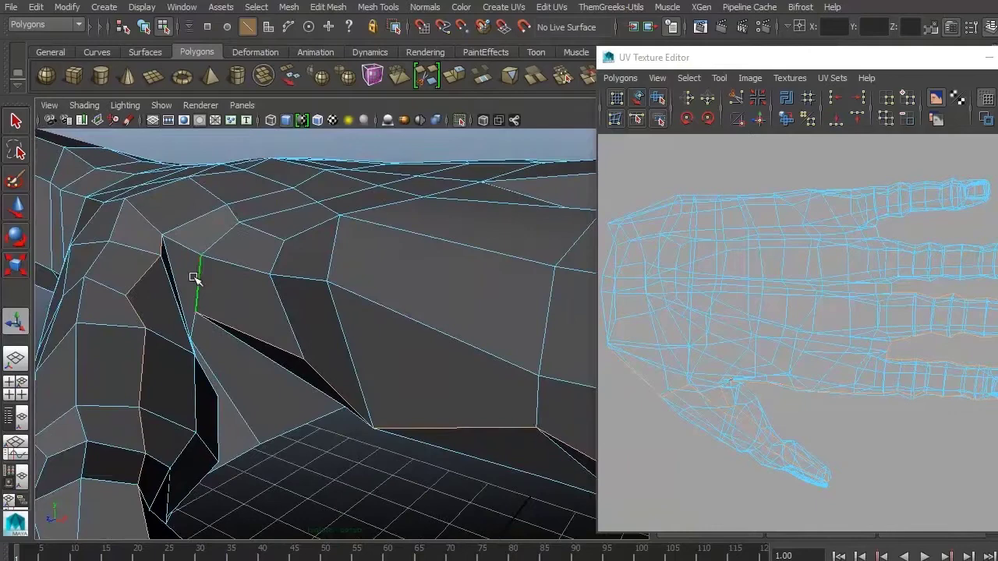
{"action": "left_click_drag", "start_coordinate": [195, 279], "coordinate": [201, 322], "text": "alt"}
Check the torso and arm, turn the extended fingers toward the view, and switch to vertex selection
{"action": "right_click_drag", "start_coordinate": [190, 292], "coordinate": [336, 330], "text": "alt"}
{"action": "left_click_drag", "start_coordinate": [336, 330], "coordinate": [374, 331], "text": "alt"}
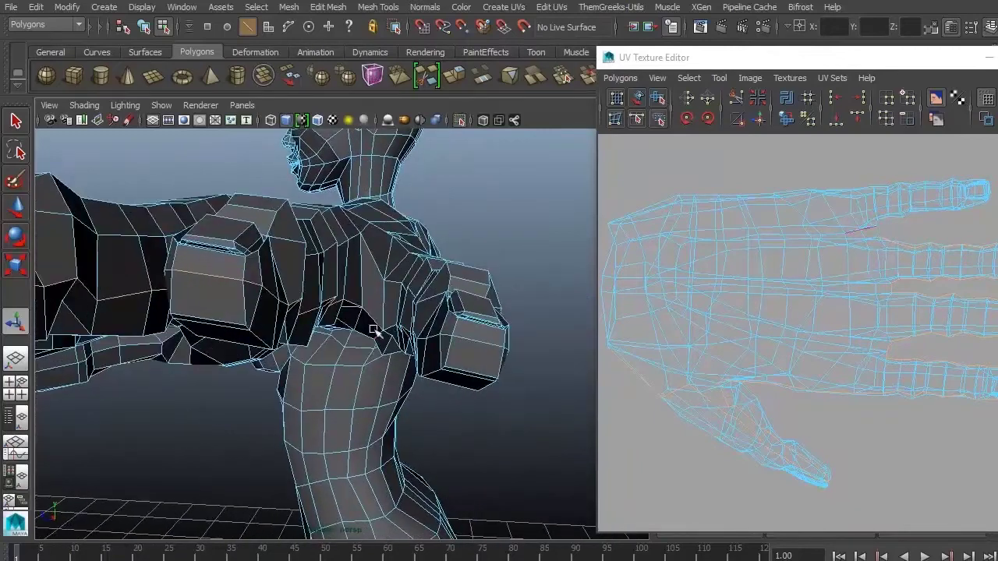
{"action": "left_click_drag", "start_coordinate": [476, 356], "coordinate": [297, 392], "text": "alt"}
{"action": "right_click_drag", "start_coordinate": [448, 383], "coordinate": [330, 339], "text": "alt"}
{"action": "left_click_drag", "start_coordinate": [330, 338], "coordinate": [435, 320], "text": "alt"}
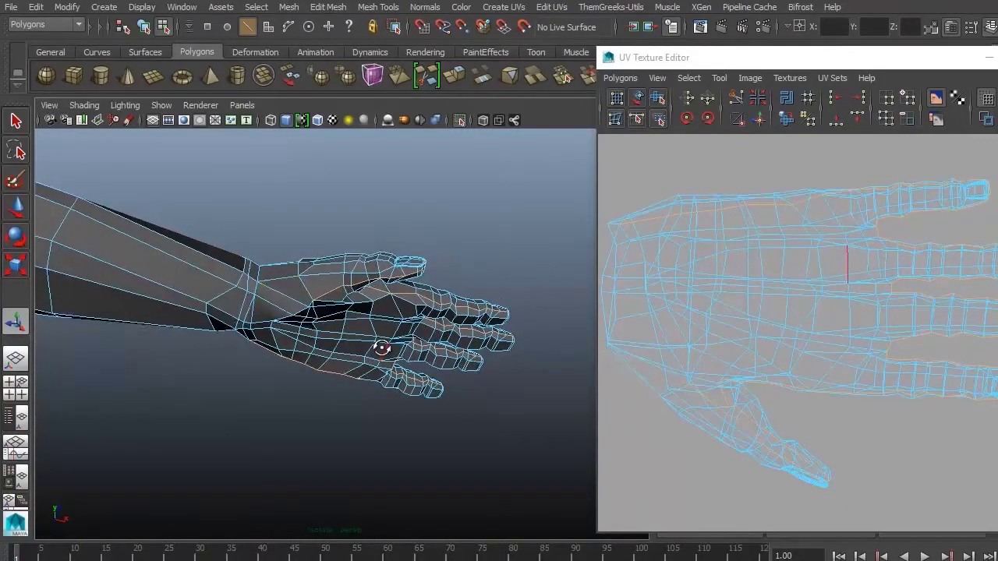
{"action": "left_click_drag", "start_coordinate": [381, 348], "coordinate": [467, 335], "text": "alt"}
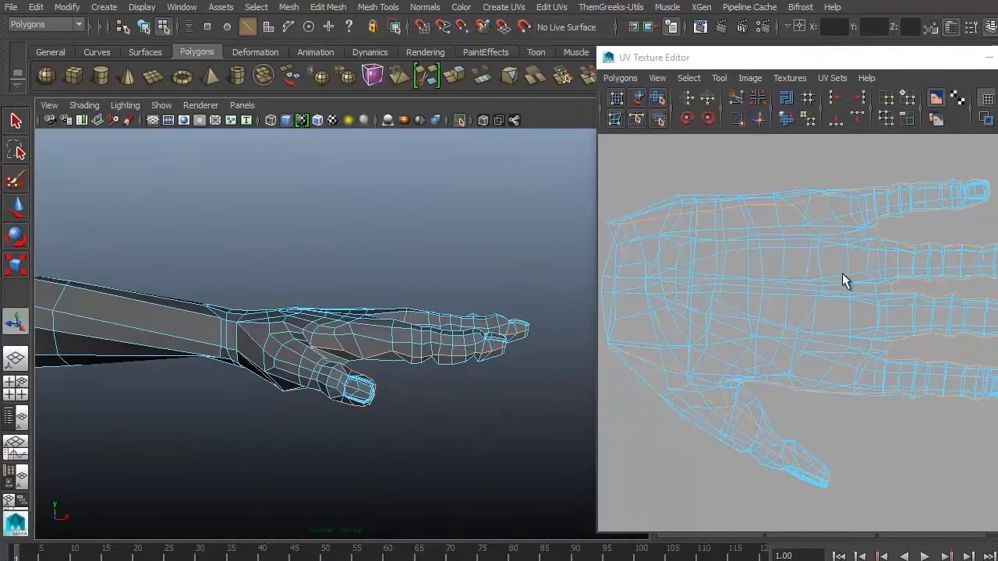
{"action": "right_click_drag", "start_coordinate": [818, 284], "coordinate": [899, 250]}
Select the last seam edge on the palm side of the hand and cut the UVs along it
{"action": "scroll", "coordinate": [780, 327], "scroll_direction": "down", "scroll_amount": 3}
{"action": "left_click_drag", "start_coordinate": [499, 367], "coordinate": [424, 382], "text": "alt"}
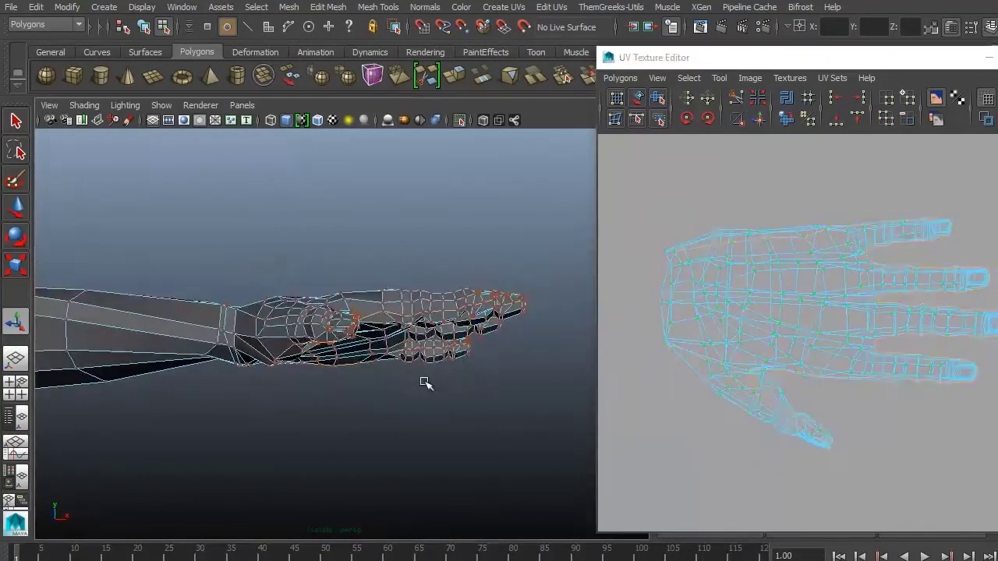
{"action": "key", "text": "F10"}
{"action": "right_click_drag", "start_coordinate": [425, 382], "coordinate": [483, 272], "text": "alt"}
{"action": "left_click_drag", "start_coordinate": [484, 272], "coordinate": [367, 335], "text": "alt"}
{"action": "scroll", "coordinate": [256, 337], "scroll_direction": "up", "scroll_amount": 5}
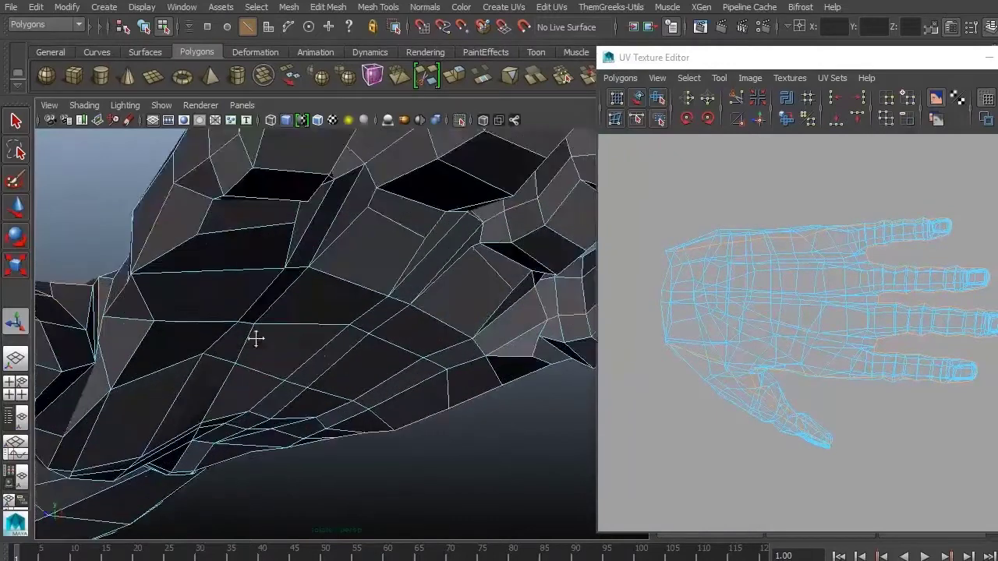
{"action": "left_click_drag", "start_coordinate": [255, 337], "coordinate": [445, 278], "text": "alt"}
{"action": "left_click", "coordinate": [236, 262]}
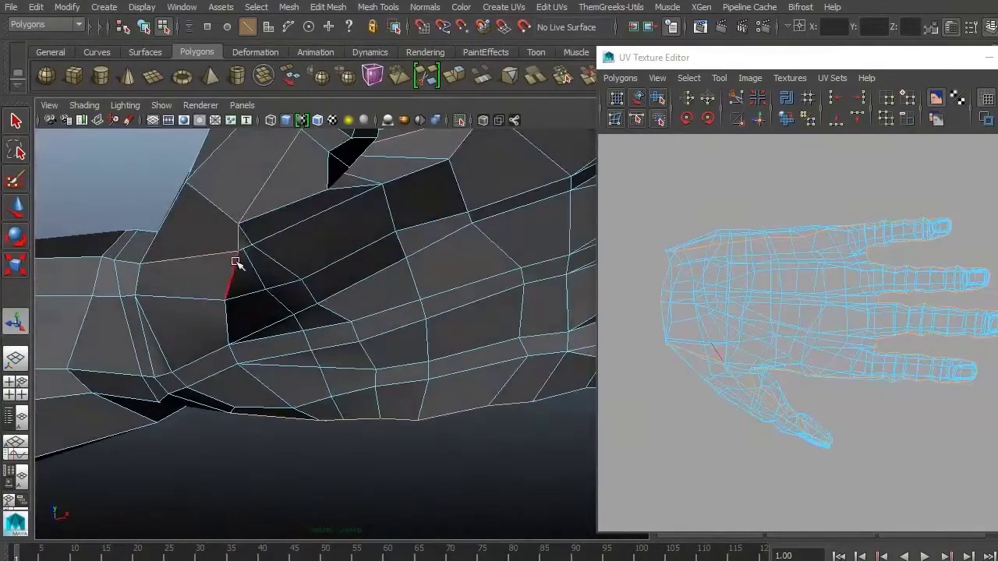
{"action": "left_click", "coordinate": [737, 100]}
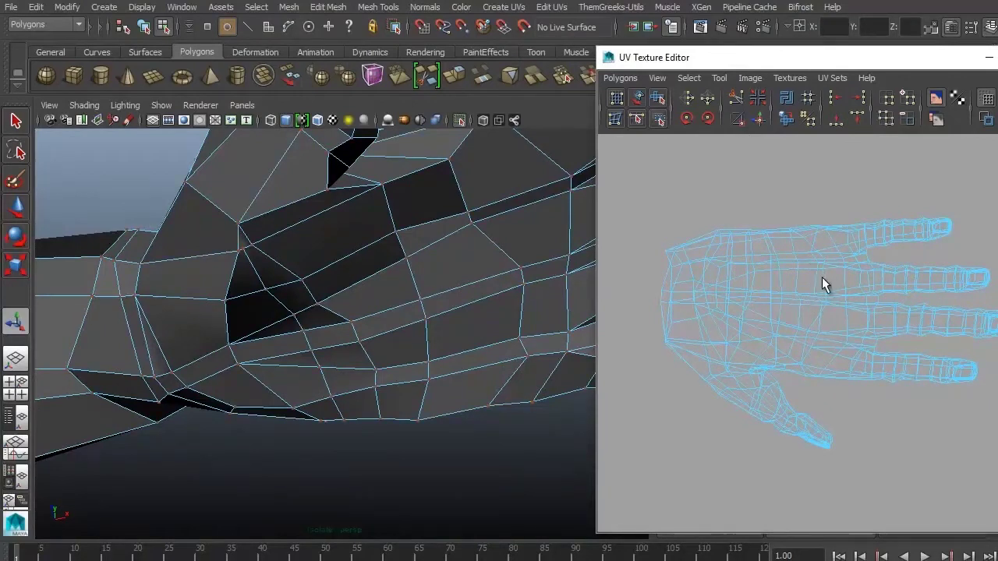
Move one hand shell above the other and flip the upper shell to match the lower
{"action": "right_click", "coordinate": [819, 272]}
{"action": "right_click_drag", "start_coordinate": [819, 273], "coordinate": [844, 279], "text": "ctrl"}
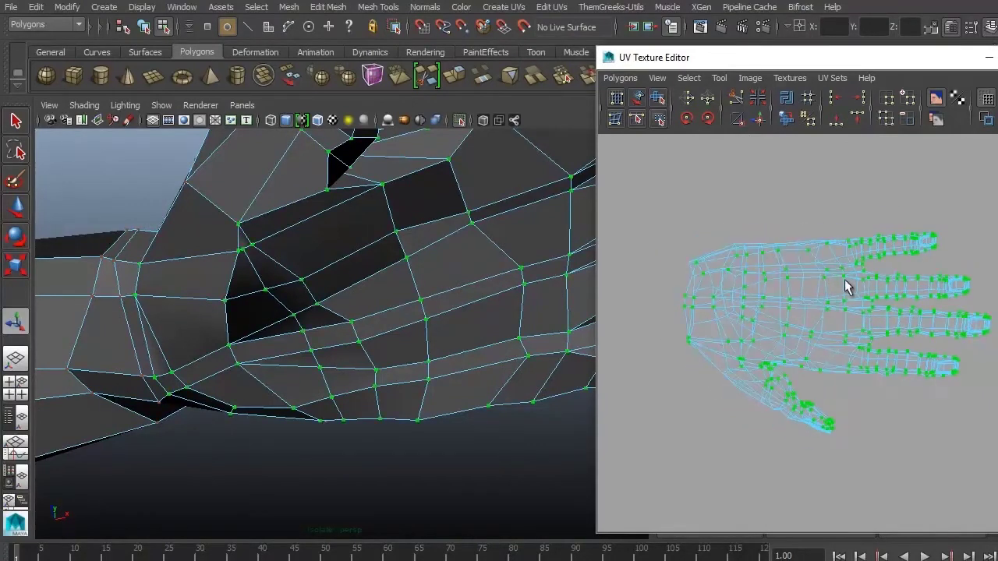
{"action": "key", "text": "w"}
{"action": "mouse_move", "coordinate": [842, 260]}
{"action": "middle_mouse_down"}
{"action": "mouse_move", "coordinate": [840, 96]}
{"action": "mouse_move", "coordinate": [834, 205]}
{"action": "mouse_move", "coordinate": [831, 178]}
{"action": "middle_mouse_up"}
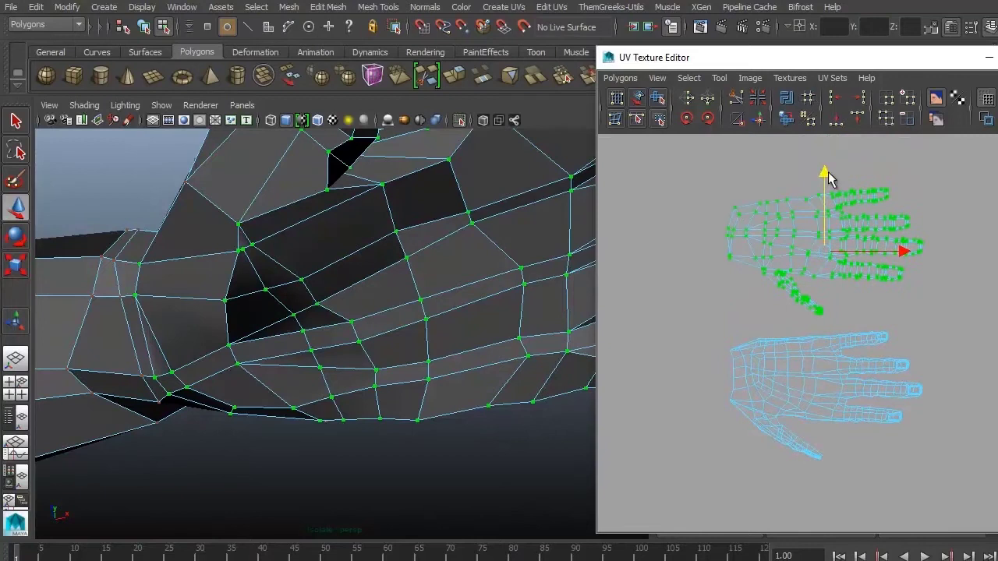
{"action": "left_click", "coordinate": [986, 118]}
{"action": "left_click", "coordinate": [708, 98]}
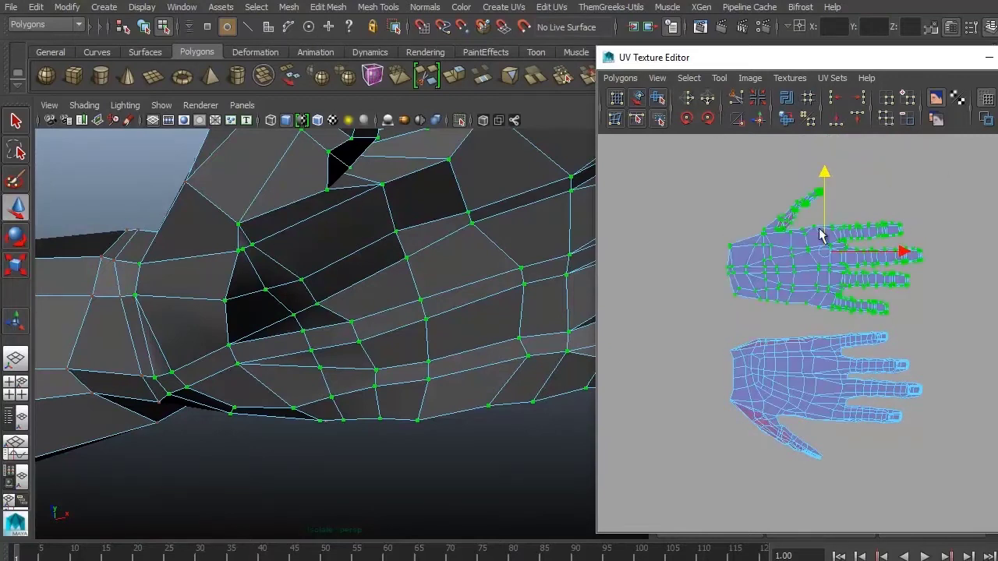
{"action": "middle_click_drag", "start_coordinate": [819, 232], "coordinate": [812, 219]}
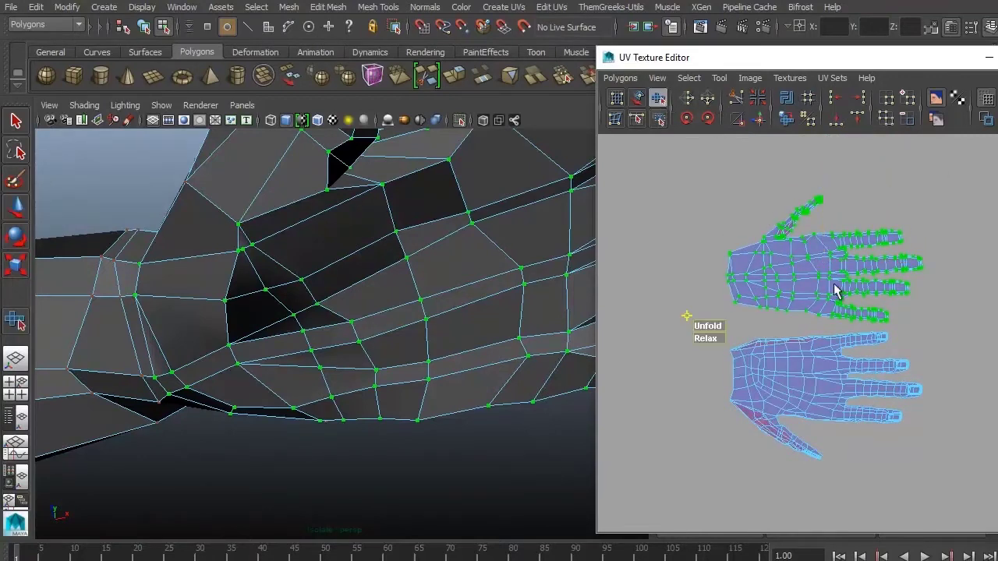
Select the lower hand UV shell, rotate it and move it left and up
{"action": "left_click", "coordinate": [806, 345]}
{"action": "right_click_drag", "start_coordinate": [806, 346], "coordinate": [876, 330], "text": "ctrl"}
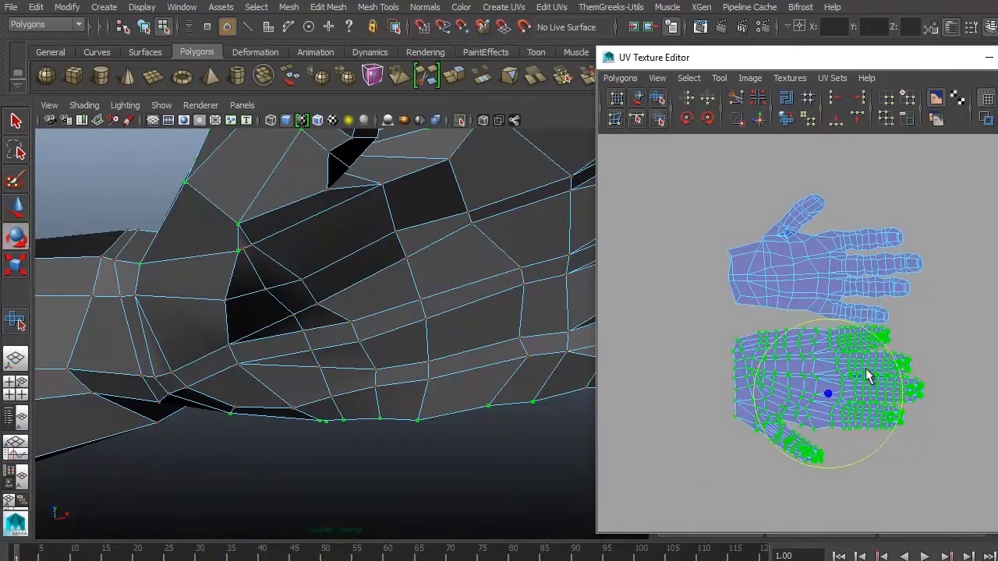
{"action": "left_click_drag", "start_coordinate": [867, 376], "coordinate": [893, 359]}
{"action": "key", "text": "w"}
{"action": "left_click_drag", "start_coordinate": [828, 383], "coordinate": [803, 382]}
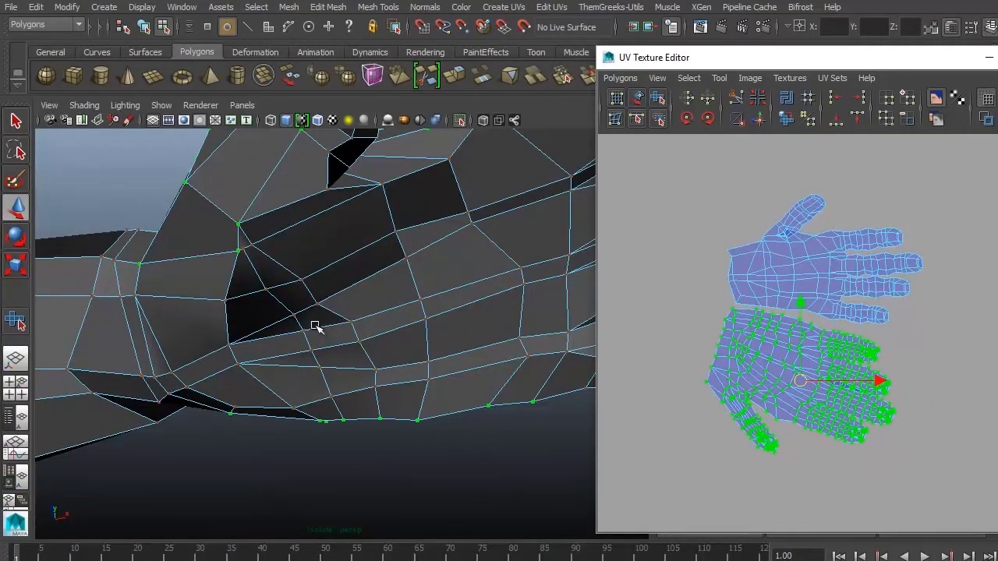
Show the checker texture and inspect it on the arm and hand
{"action": "key", "text": "6"}
{"action": "scroll", "coordinate": [323, 329], "scroll_direction": "down", "scroll_amount": 10}
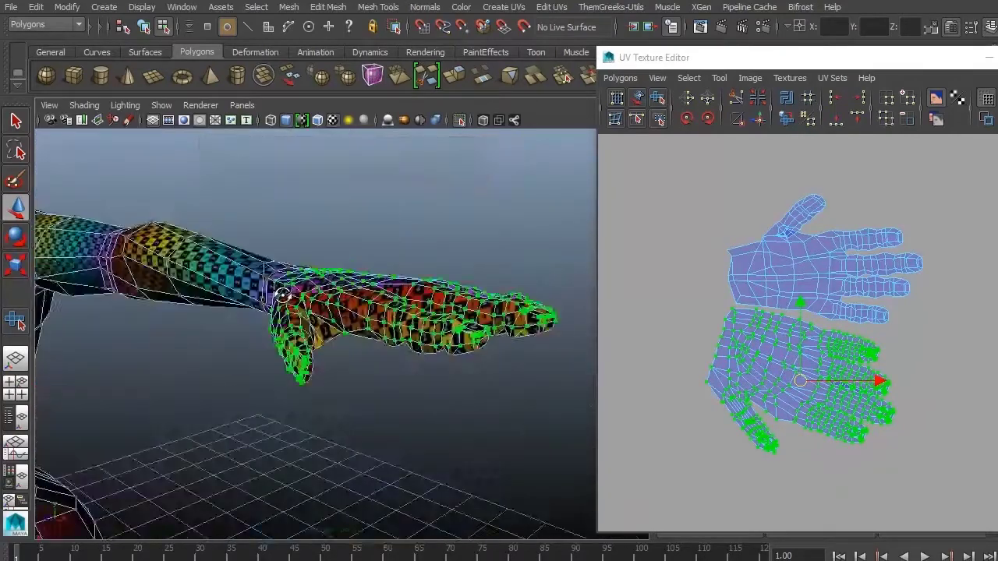
{"action": "left_click_drag", "start_coordinate": [282, 296], "coordinate": [441, 299], "text": "alt"}
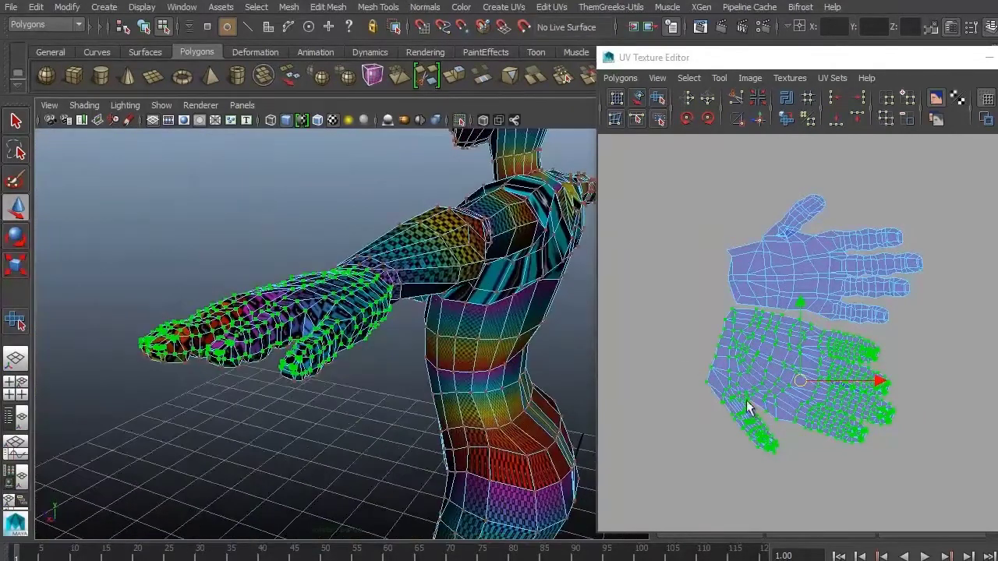
{"action": "scroll", "coordinate": [820, 322], "scroll_direction": "up", "scroll_amount": 8}
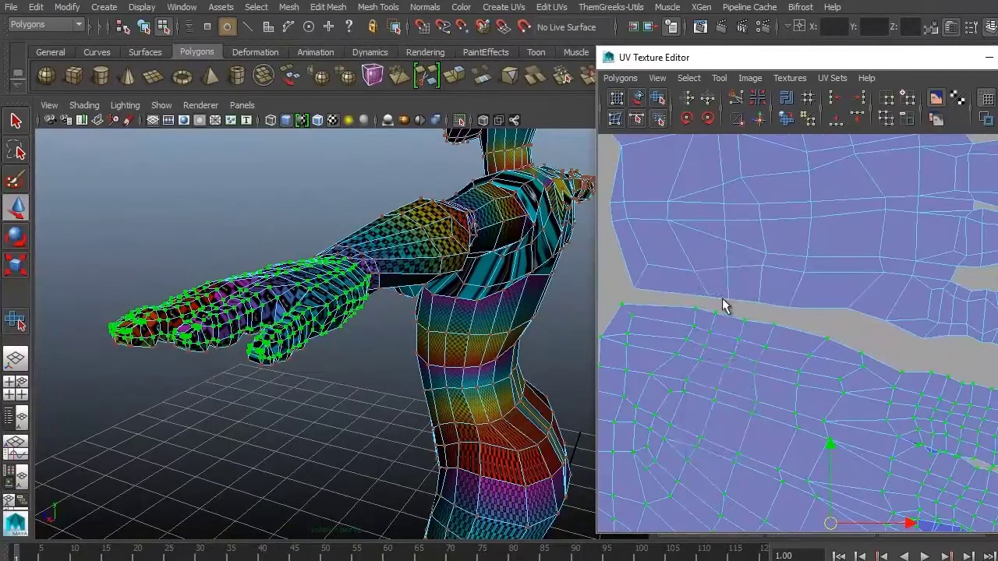
{"action": "key", "text": "F10"}
Stack the two hand shells together into one compact hand-shaped cluster
{"action": "scroll", "coordinate": [857, 296], "scroll_direction": "down", "scroll_amount": 8}
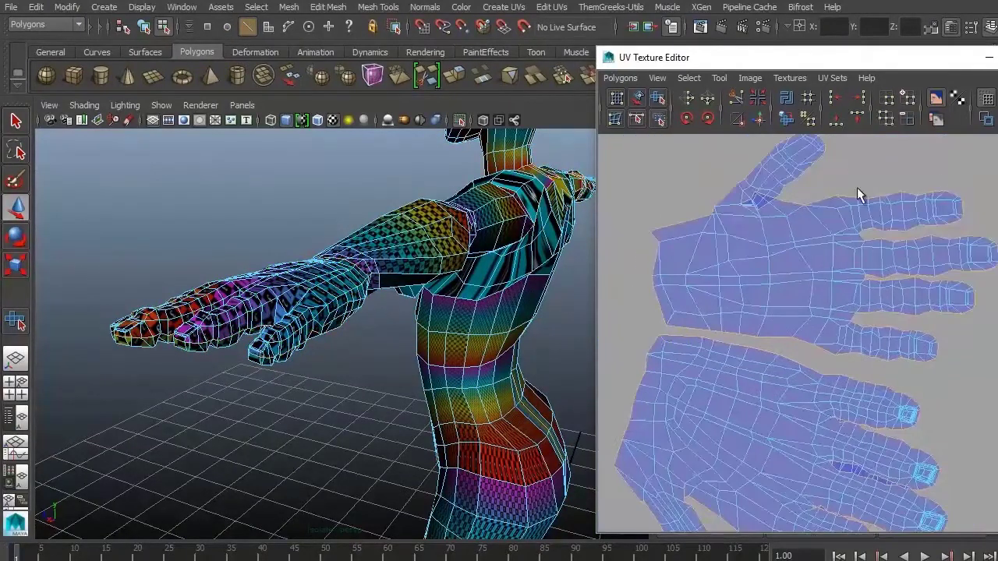
{"action": "scroll", "coordinate": [920, 304], "scroll_direction": "down", "scroll_amount": 2}
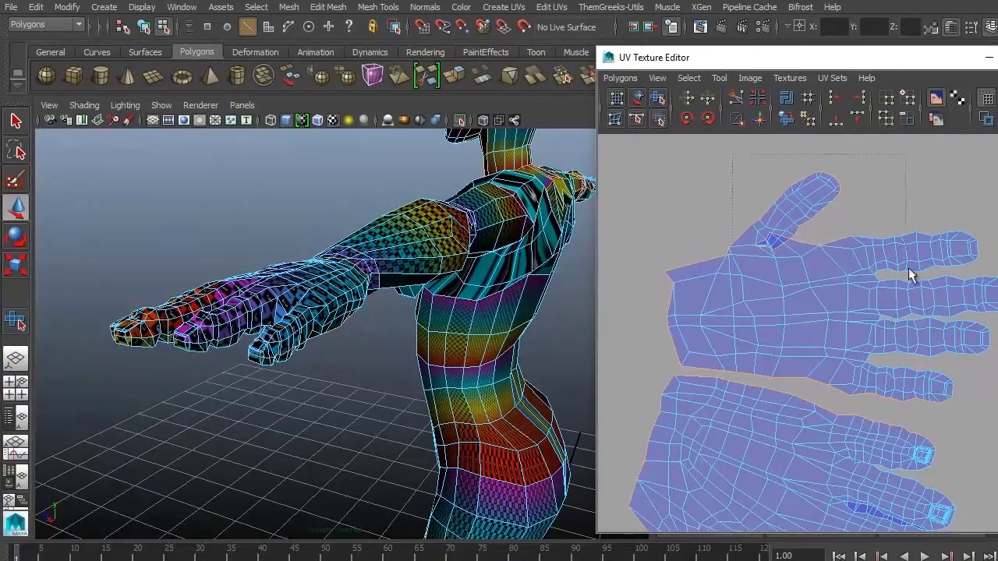
{"action": "middle_click_drag", "start_coordinate": [660, 415], "coordinate": [679, 307], "text": "alt"}
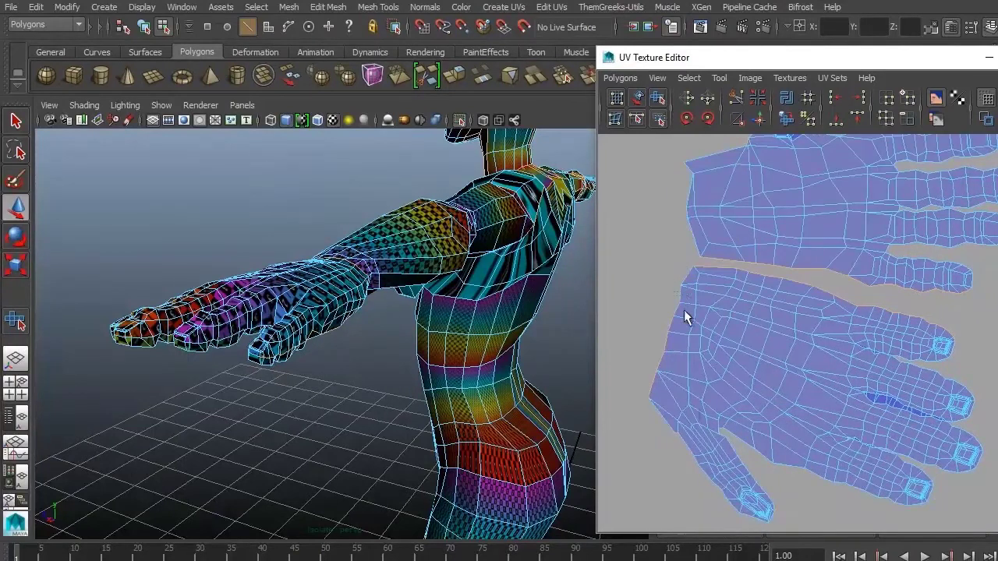
{"action": "middle_click_drag", "start_coordinate": [792, 356], "coordinate": [767, 371], "text": "alt"}
{"action": "left_click_drag", "start_coordinate": [773, 135], "coordinate": [727, 215]}
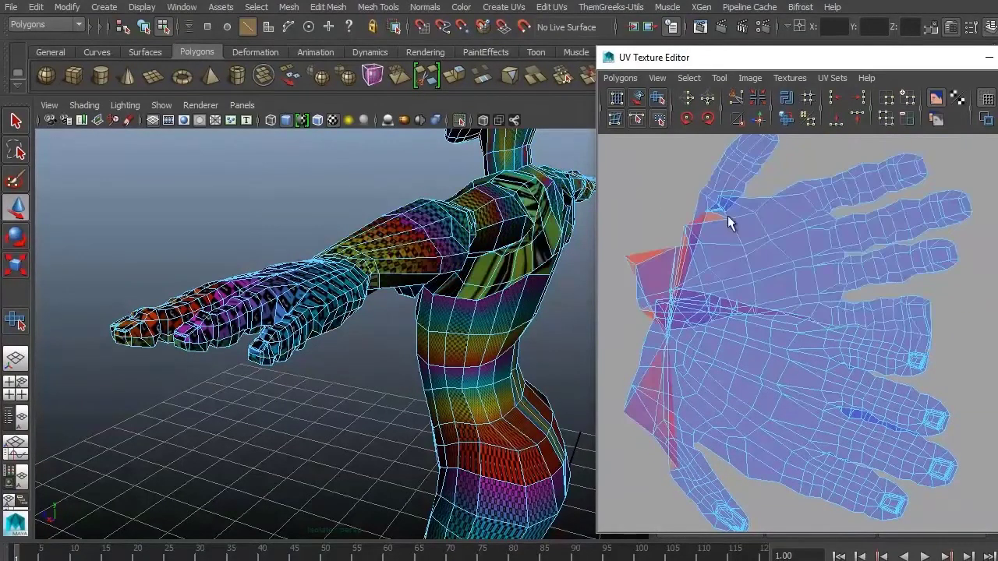
{"action": "key", "text": "ctrl+z"}
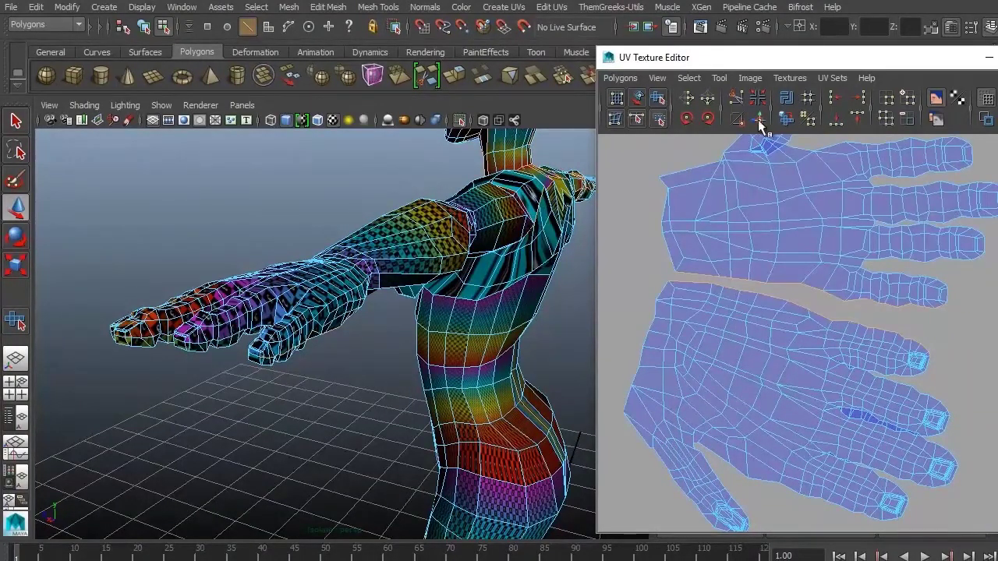
{"action": "mouse_move", "coordinate": [761, 124]}
{"action": "left_mouse_down"}
{"action": "mouse_move", "coordinate": [873, 242]}
{"action": "mouse_move", "coordinate": [882, 288]}
{"action": "mouse_move", "coordinate": [819, 263]}
{"action": "mouse_move", "coordinate": [830, 353]}
{"action": "left_mouse_up"}
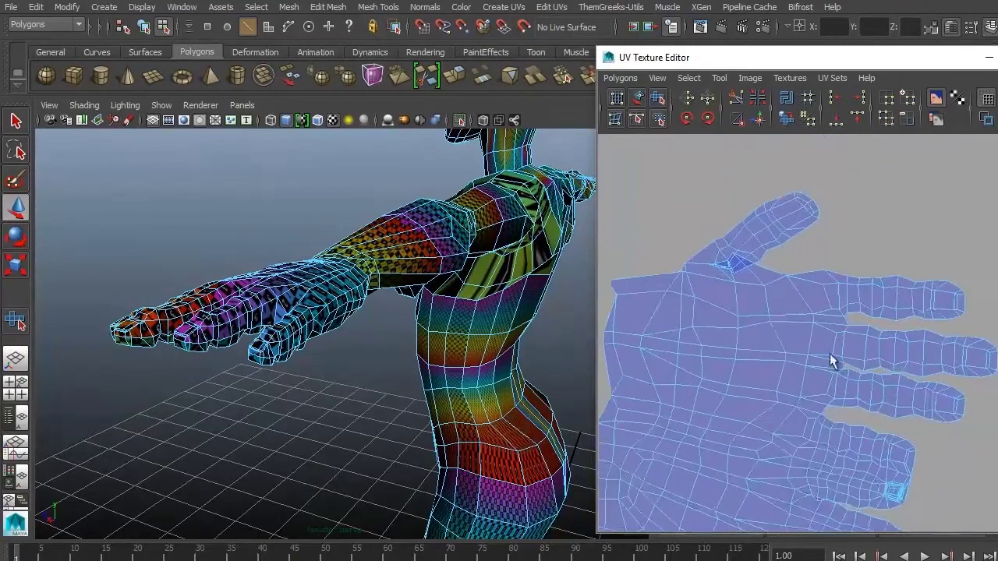
{"action": "right_click_drag", "start_coordinate": [831, 354], "coordinate": [717, 194], "text": "alt"}
{"action": "key", "text": "F8"}
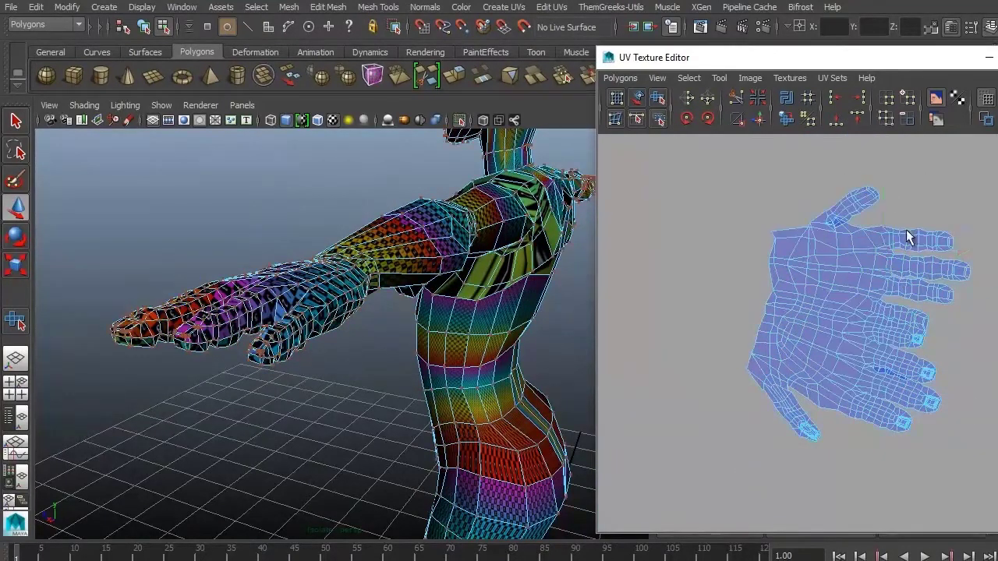
{"action": "key", "text": "F8"}
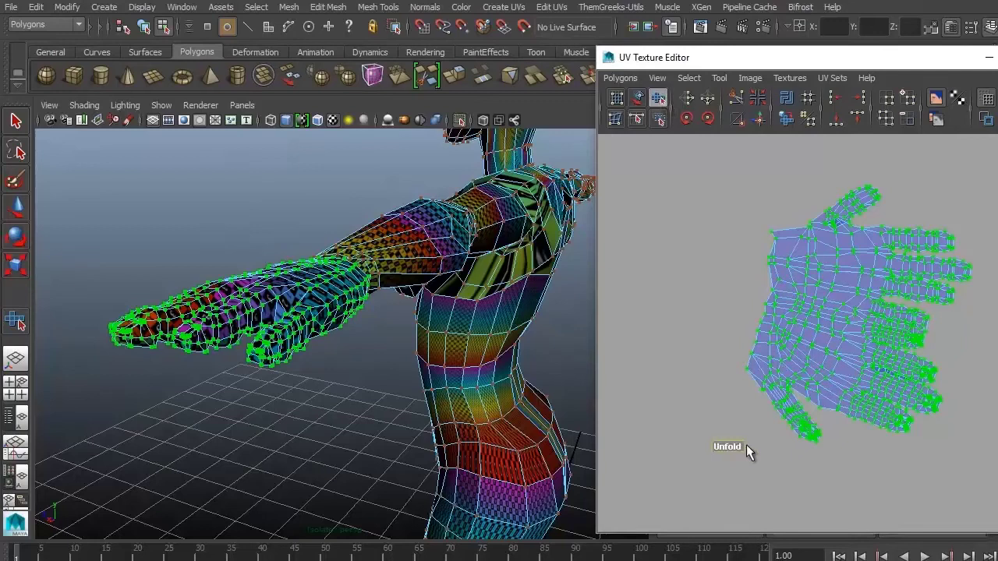
Relax the hand UV shell, then shift the selected UVs down and to the right
{"action": "left_click_drag", "start_coordinate": [730, 457], "coordinate": [809, 352]}
{"action": "scroll", "coordinate": [917, 283], "scroll_direction": "up", "scroll_amount": 10}
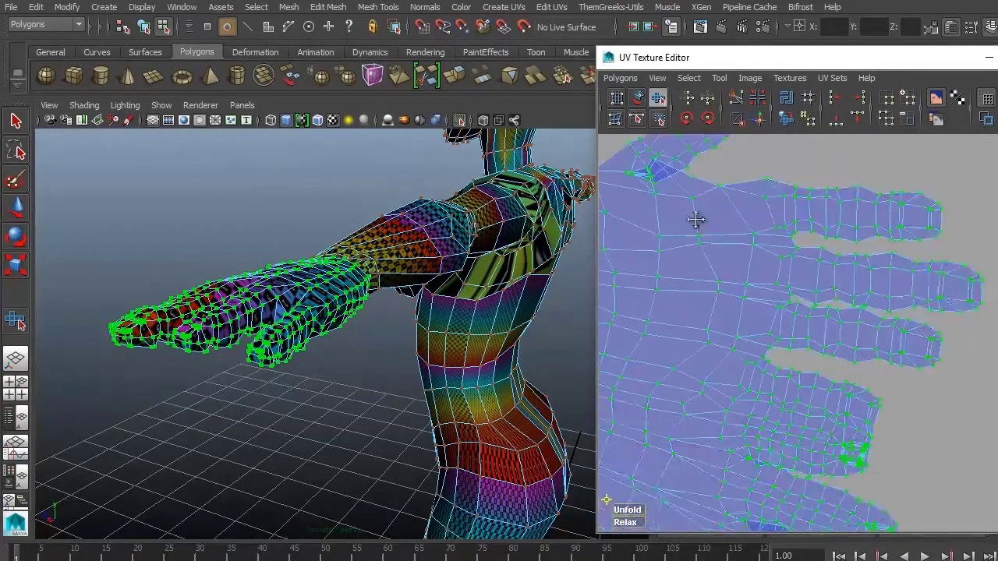
{"action": "key", "text": "w"}
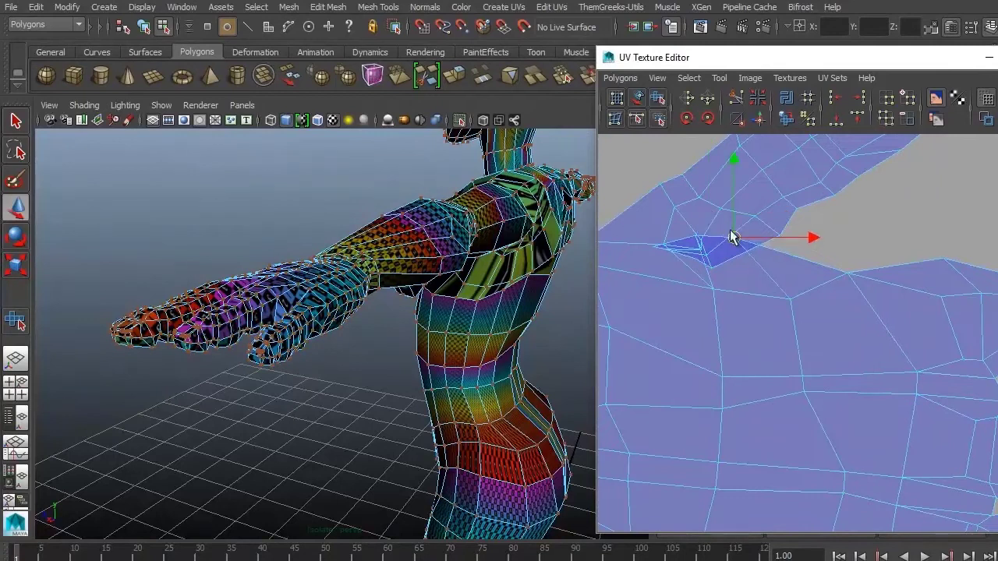
{"action": "middle_click_drag", "start_coordinate": [719, 229], "coordinate": [744, 254]}
Reshape the small sliver face near the finger base by repositioning two of its UV points
{"action": "left_click_drag", "start_coordinate": [717, 267], "coordinate": [647, 247]}
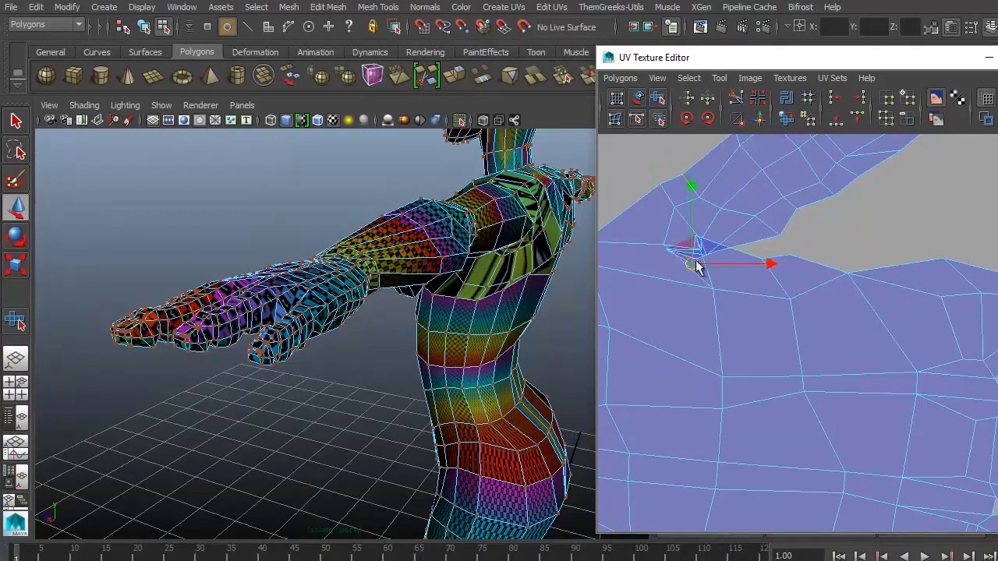
{"action": "left_click_drag", "start_coordinate": [696, 267], "coordinate": [734, 254]}
{"action": "left_click", "coordinate": [690, 236]}
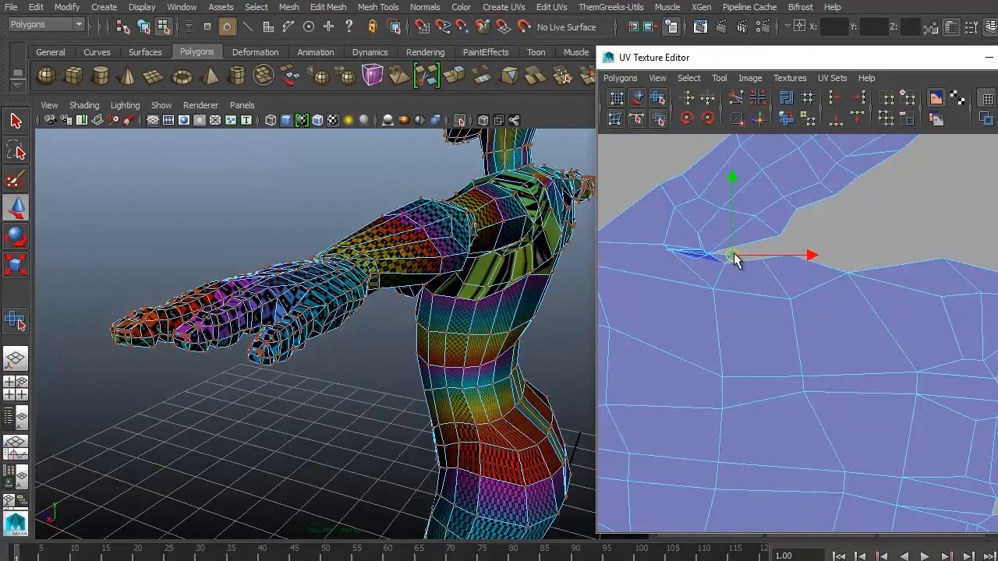
{"action": "left_click", "coordinate": [667, 251]}
{"action": "left_click_drag", "start_coordinate": [668, 249], "coordinate": [710, 244]}
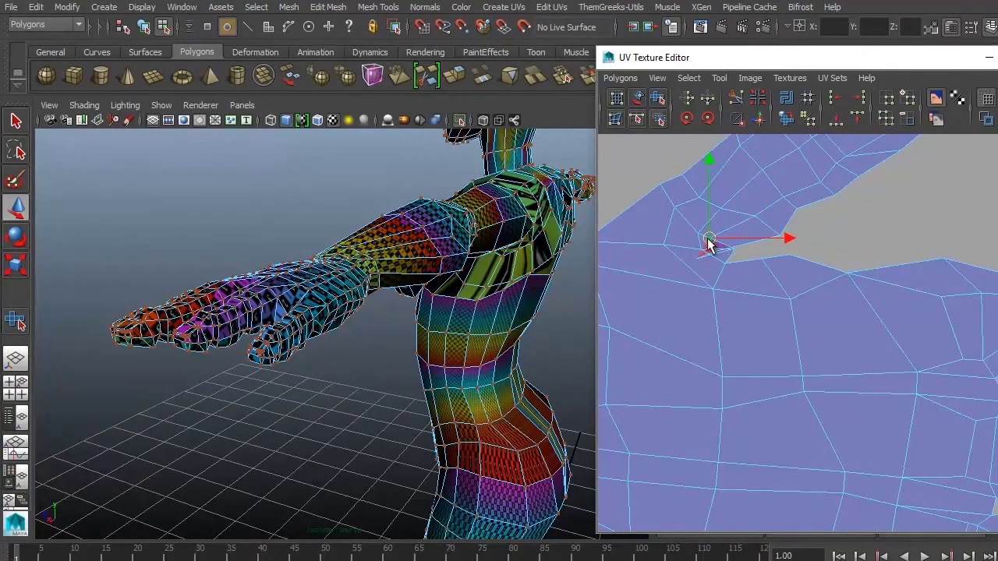
{"action": "left_click", "coordinate": [725, 256]}
{"action": "middle_click_drag", "start_coordinate": [739, 267], "coordinate": [753, 277], "text": "alt"}
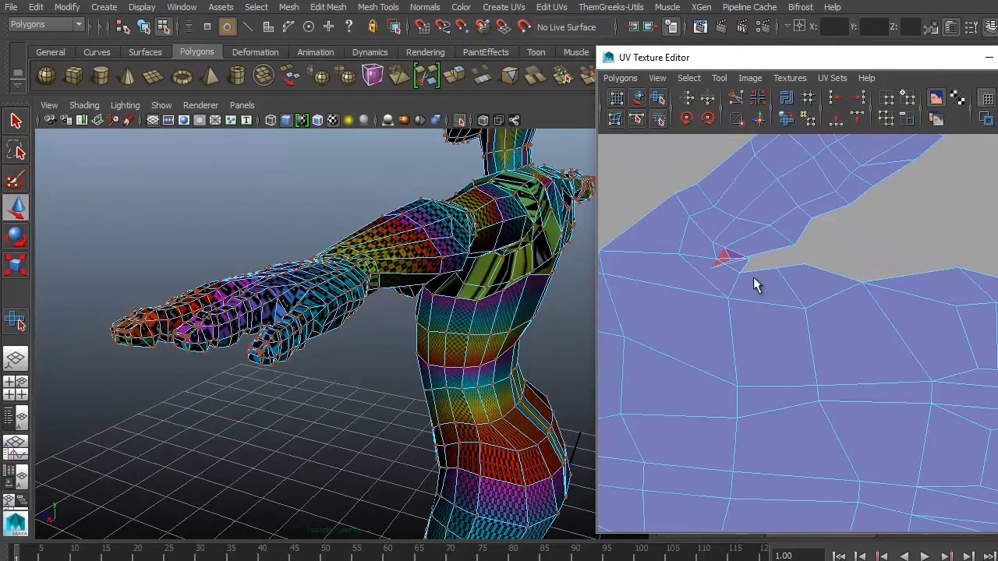
Unfold the sliver face with the Unfold brush and pull its left UV vertex upward
{"action": "left_click", "coordinate": [657, 96]}
{"action": "mouse_move", "coordinate": [724, 285]}
{"action": "left_mouse_down"}
{"action": "mouse_move", "coordinate": [683, 301]}
{"action": "mouse_move", "coordinate": [684, 285]}
{"action": "mouse_move", "coordinate": [728, 285]}
{"action": "mouse_move", "coordinate": [716, 286]}
{"action": "left_mouse_up"}
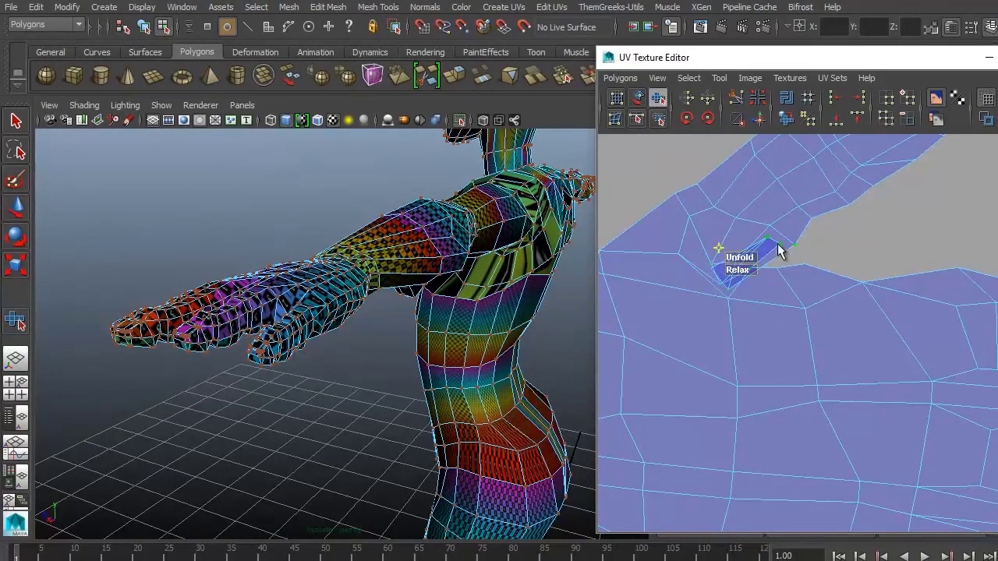
{"action": "key", "text": "w"}
{"action": "left_click", "coordinate": [717, 269]}
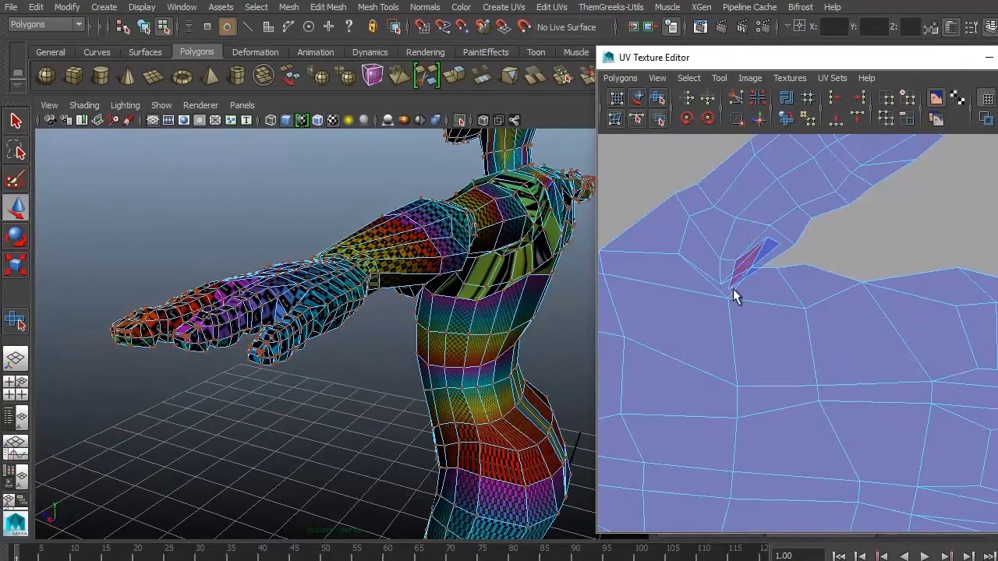
{"action": "left_click_drag", "start_coordinate": [733, 289], "coordinate": [769, 252]}
Flatten the sliver face further by moving its UV vertex right, down and left
{"action": "scroll", "coordinate": [684, 240], "scroll_direction": "up", "scroll_amount": 3}
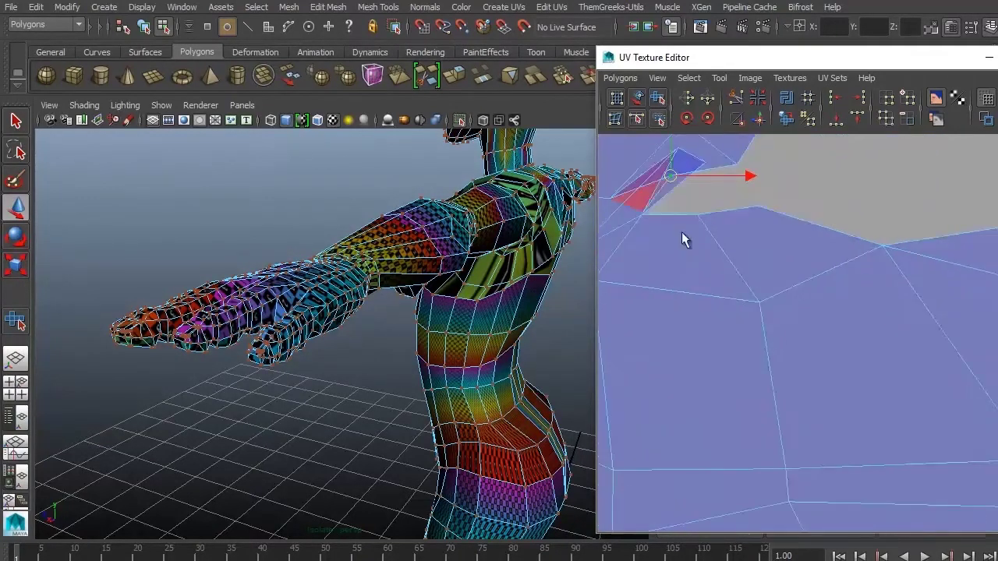
{"action": "middle_click_drag", "start_coordinate": [684, 239], "coordinate": [773, 199], "text": "alt"}
{"action": "left_click_drag", "start_coordinate": [784, 224], "coordinate": [809, 252]}
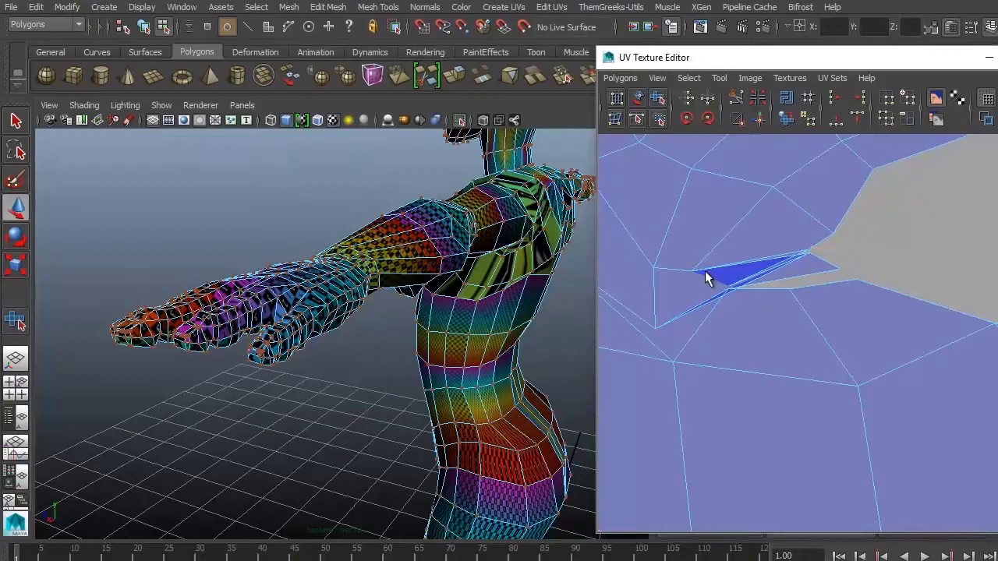
{"action": "mouse_move", "coordinate": [696, 273]}
{"action": "left_mouse_down"}
{"action": "mouse_move", "coordinate": [723, 248]}
{"action": "mouse_move", "coordinate": [685, 274]}
{"action": "left_mouse_up"}
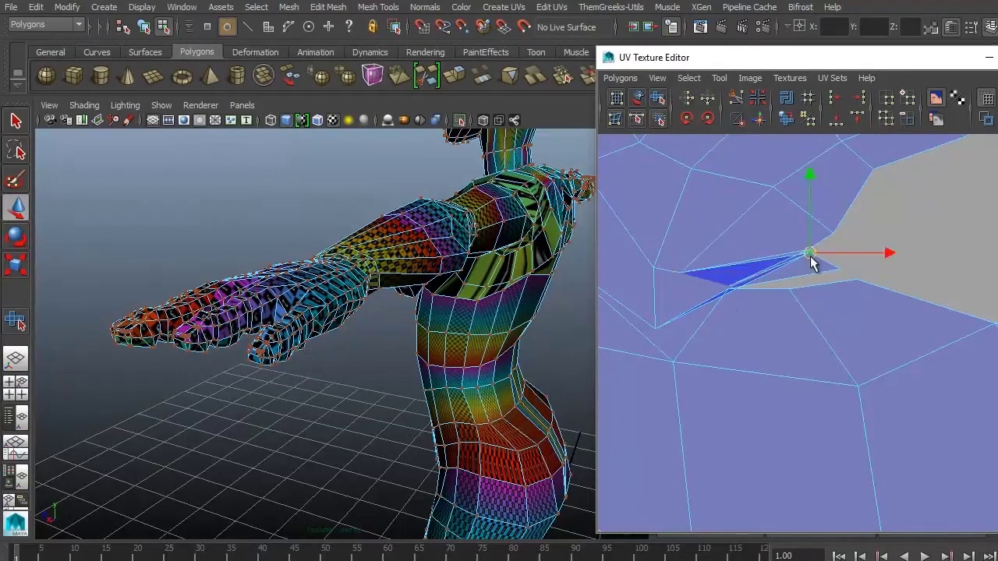
{"action": "left_click_drag", "start_coordinate": [812, 263], "coordinate": [684, 300]}
{"action": "left_click_drag", "start_coordinate": [840, 281], "coordinate": [744, 292]}
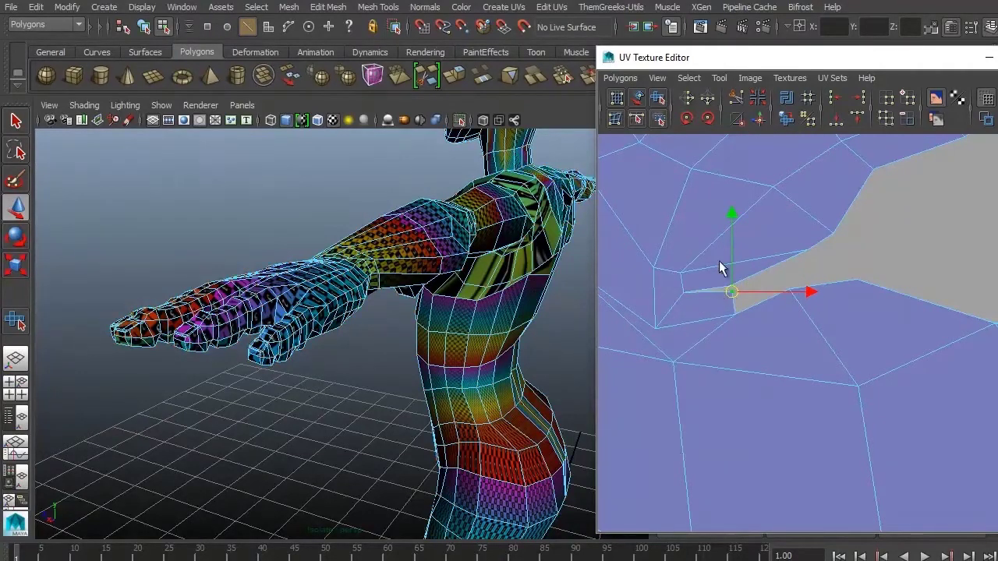
{"action": "left_click", "coordinate": [720, 315]}
Even out the blue distorted strip and tidy a stray seam UV by moving individual vertices
{"action": "scroll", "coordinate": [767, 338], "scroll_direction": "down", "scroll_amount": 6}
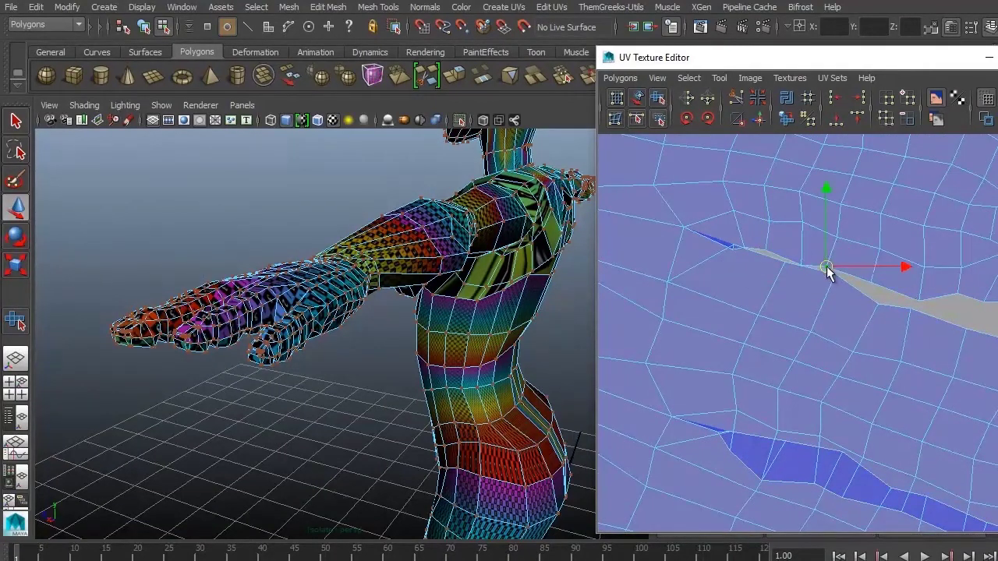
{"action": "middle_click_drag", "start_coordinate": [848, 470], "coordinate": [825, 337], "text": "alt"}
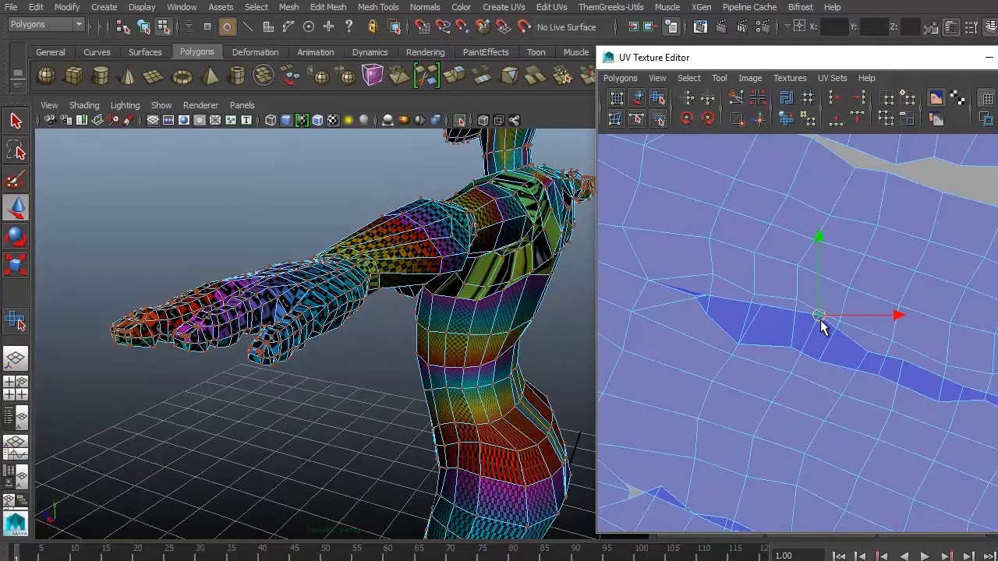
{"action": "left_click_drag", "start_coordinate": [820, 320], "coordinate": [814, 336]}
{"action": "left_click_drag", "start_coordinate": [870, 354], "coordinate": [858, 350]}
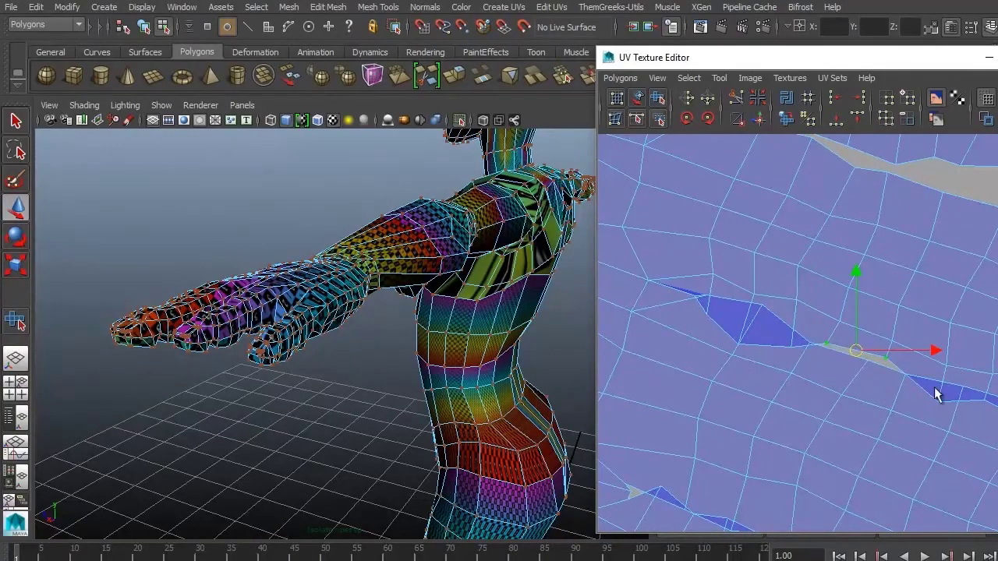
{"action": "middle_click_drag", "start_coordinate": [945, 414], "coordinate": [876, 394], "text": "alt"}
{"action": "left_click_drag", "start_coordinate": [875, 394], "coordinate": [873, 368]}
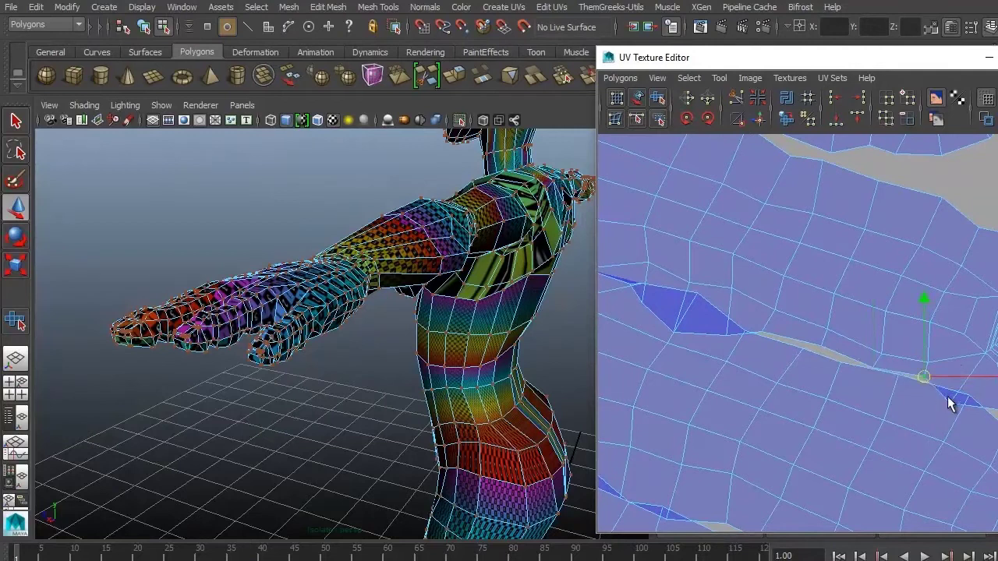
{"action": "middle_click_drag", "start_coordinate": [631, 292], "coordinate": [709, 303], "text": "alt"}
{"action": "left_click_drag", "start_coordinate": [779, 312], "coordinate": [753, 352]}
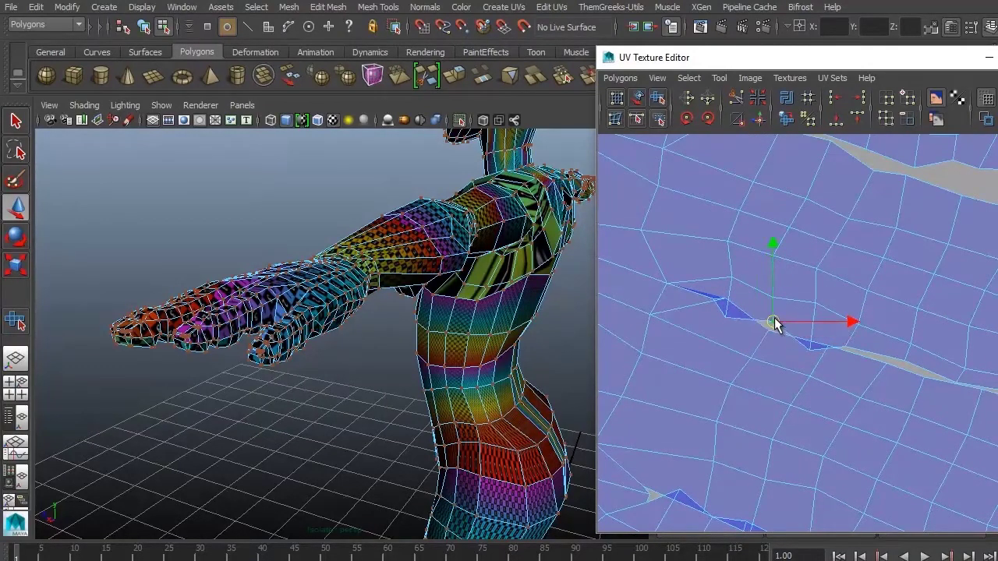
{"action": "left_click_drag", "start_coordinate": [813, 356], "coordinate": [741, 304]}
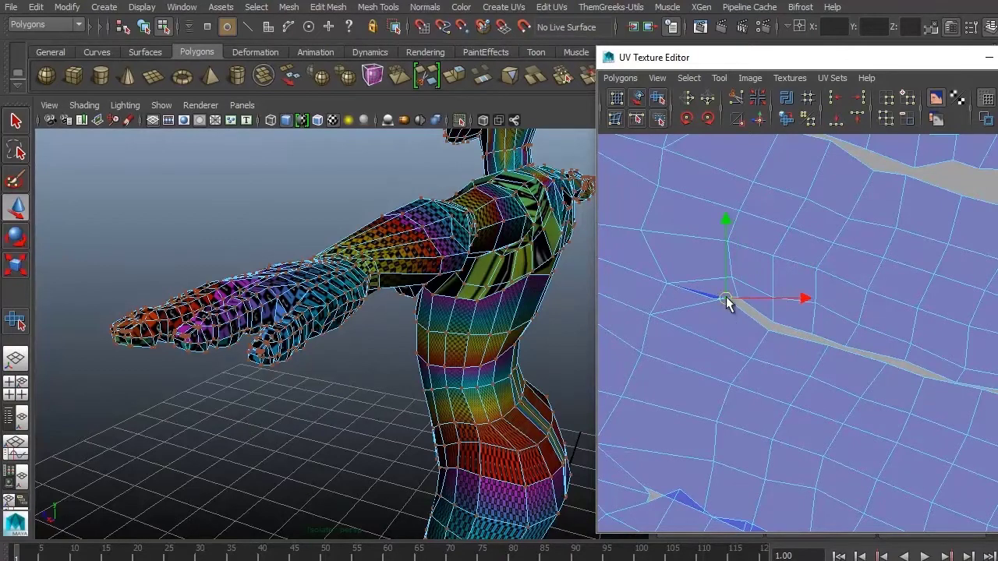
{"action": "middle_click_drag", "start_coordinate": [726, 300], "coordinate": [737, 320], "text": "alt"}
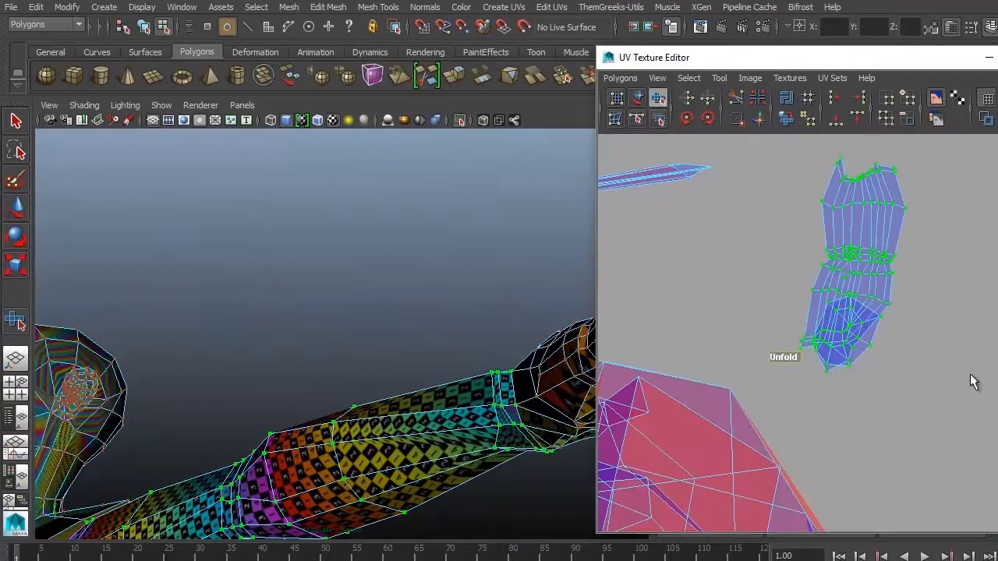
Unfold and repeatedly relax the arm UV shell into an even strip
{"action": "right_click_drag", "start_coordinate": [797, 371], "coordinate": [941, 353], "text": "shift"}
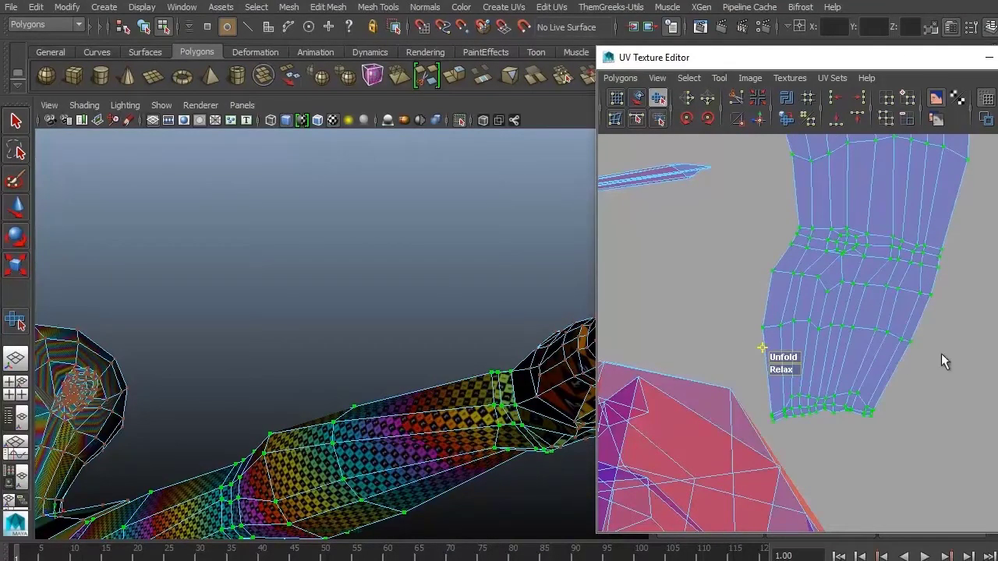
{"action": "scroll", "coordinate": [821, 354], "scroll_direction": "up", "scroll_amount": 2}
{"action": "right_click_drag", "start_coordinate": [821, 355], "coordinate": [848, 375], "text": "shift"}
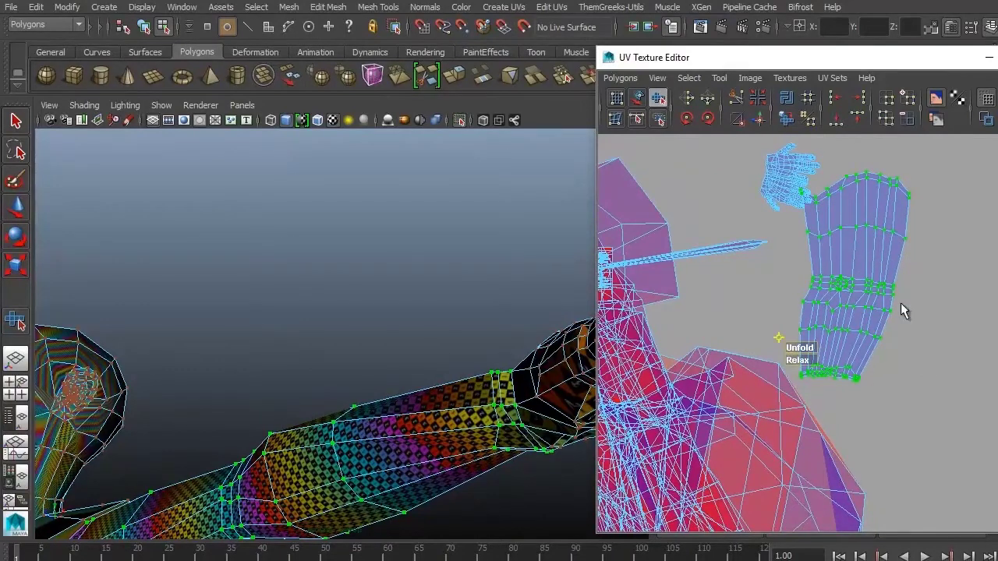
{"action": "right_click_drag", "start_coordinate": [900, 310], "coordinate": [904, 306], "text": "shift"}
{"action": "key", "text": "w"}
{"action": "middle_click_drag", "start_coordinate": [936, 223], "coordinate": [851, 294], "text": "alt"}
Move, rotate and rescale the hand UV shell so it lines up below the forearm
{"action": "left_click_drag", "start_coordinate": [281, 367], "coordinate": [642, 357], "text": "alt"}
{"action": "left_click_drag", "start_coordinate": [736, 174], "coordinate": [815, 279]}
{"action": "key", "text": "e"}
{"action": "left_click_drag", "start_coordinate": [768, 227], "coordinate": [967, 374]}
{"action": "key", "text": "w"}
{"action": "left_click_drag", "start_coordinate": [904, 394], "coordinate": [890, 387]}
{"action": "left_click_drag", "start_coordinate": [437, 375], "coordinate": [530, 390], "text": "alt"}
{"action": "key", "text": "r"}
{"action": "left_click_drag", "start_coordinate": [890, 388], "coordinate": [912, 404]}
{"action": "key", "text": "f"}
{"action": "right_click_drag", "start_coordinate": [787, 275], "coordinate": [796, 240]}
Select the wrist seam edges of the hand and forearm shells and sew them together
{"action": "left_click", "coordinate": [745, 268]}
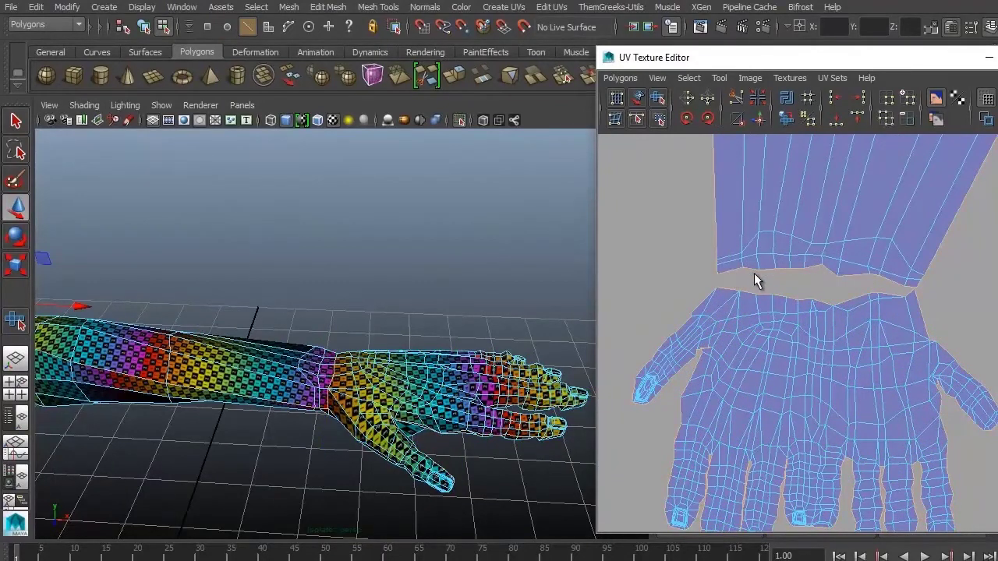
{"action": "scroll", "coordinate": [754, 280], "scroll_direction": "down", "scroll_amount": 4}
{"action": "left_click_drag", "start_coordinate": [769, 148], "coordinate": [915, 350], "text": "ctrl+alt"}
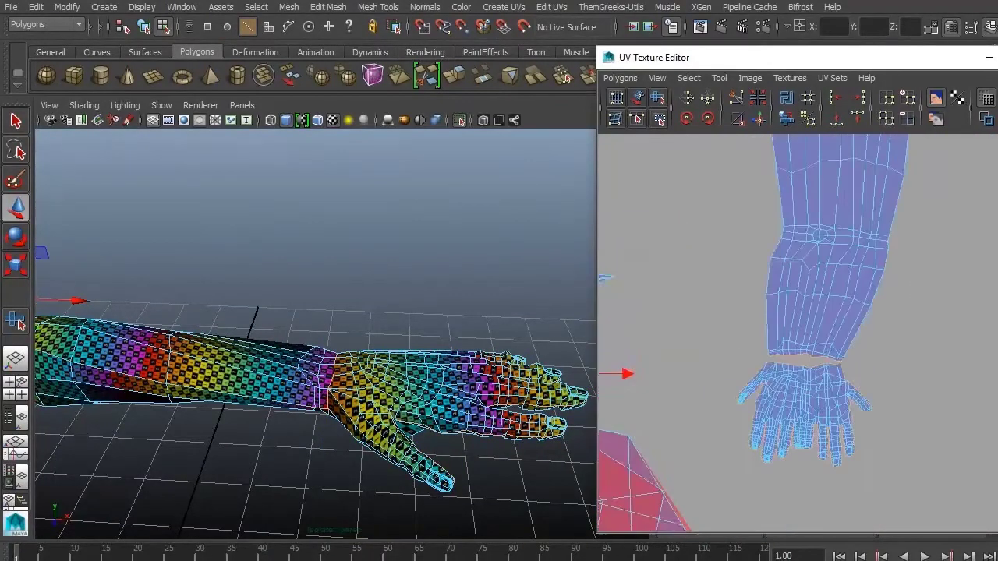
{"action": "left_click_drag", "start_coordinate": [928, 464], "coordinate": [844, 417]}
{"action": "left_click_drag", "start_coordinate": [726, 320], "coordinate": [730, 312], "text": "ctrl+alt"}
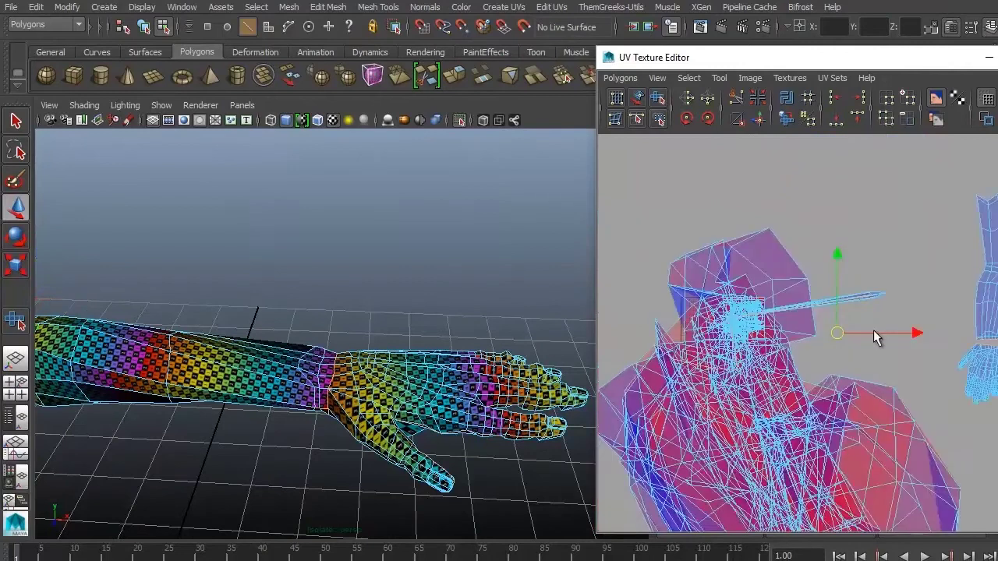
{"action": "scroll", "coordinate": [870, 326], "scroll_direction": "down", "scroll_amount": 2}
{"action": "scroll", "coordinate": [842, 390], "scroll_direction": "up", "scroll_amount": 2}
{"action": "scroll", "coordinate": [780, 375], "scroll_direction": "down", "scroll_amount": 2}
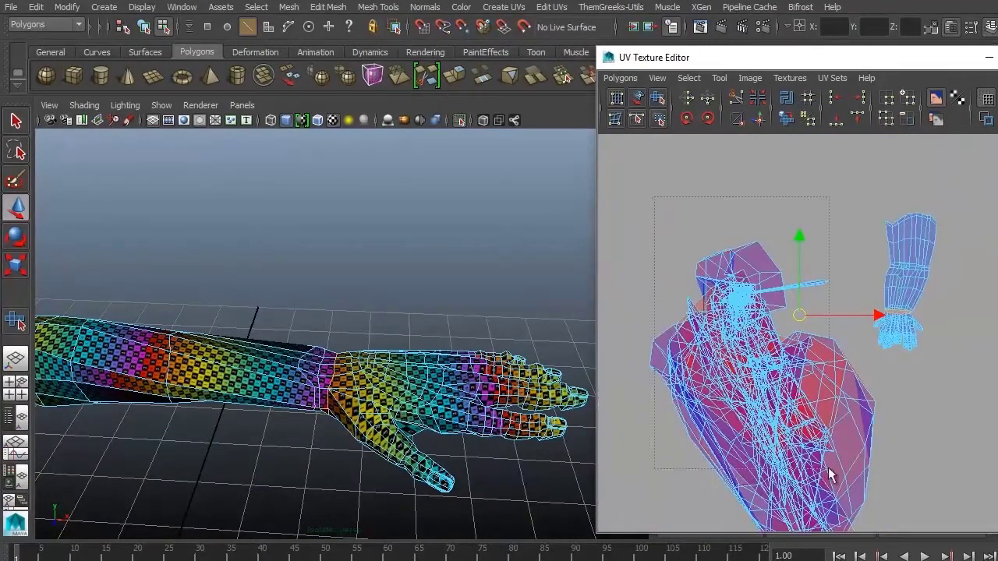
{"action": "left_click_drag", "start_coordinate": [830, 476], "coordinate": [830, 474]}
{"action": "key", "text": "f"}
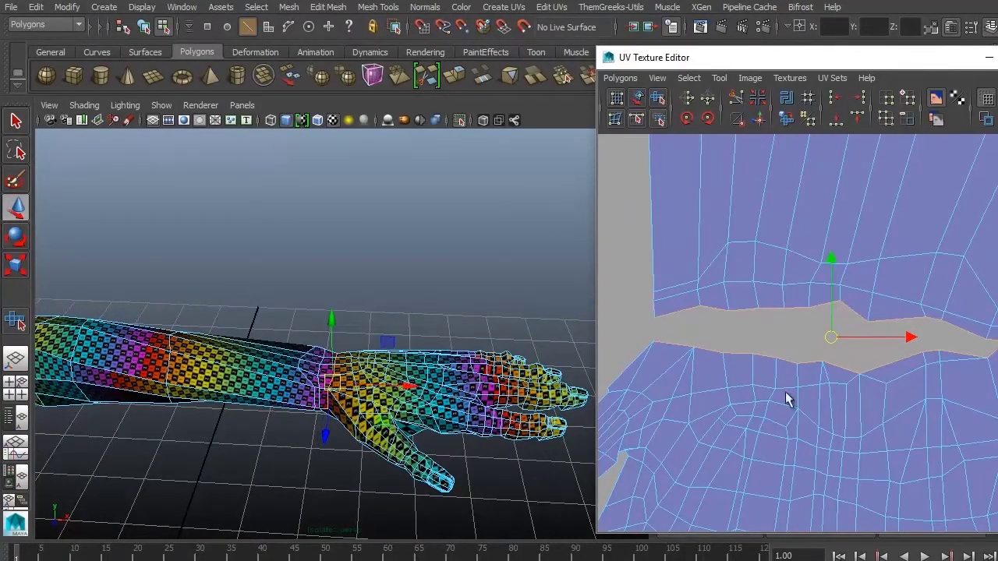
{"action": "key", "text": "a"}
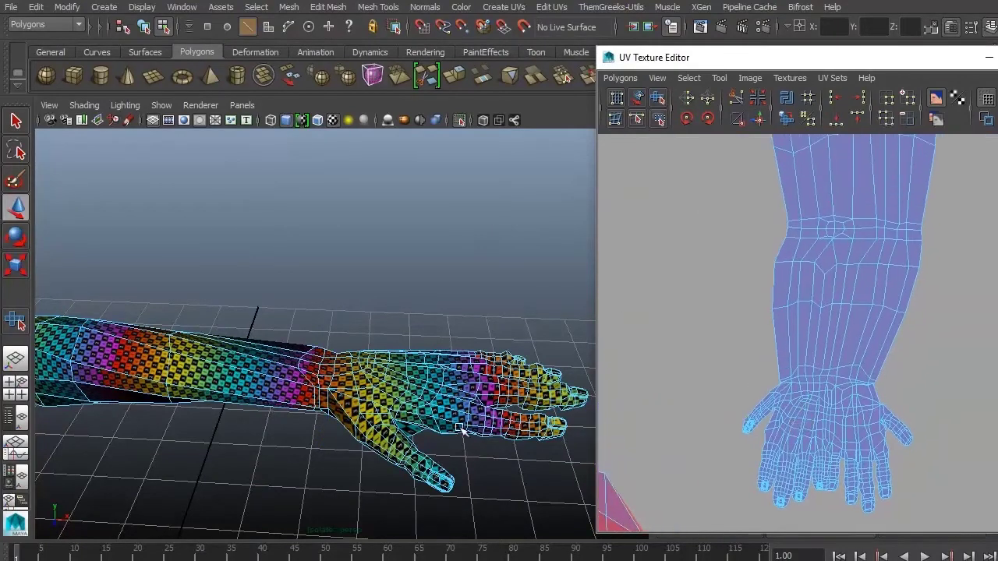
Orbit around the arm to inspect the joined shell and return to object selection
{"action": "left_click_drag", "start_coordinate": [494, 232], "coordinate": [430, 374], "text": "alt"}
{"action": "middle_click_drag", "start_coordinate": [803, 415], "coordinate": [803, 337], "text": "alt"}
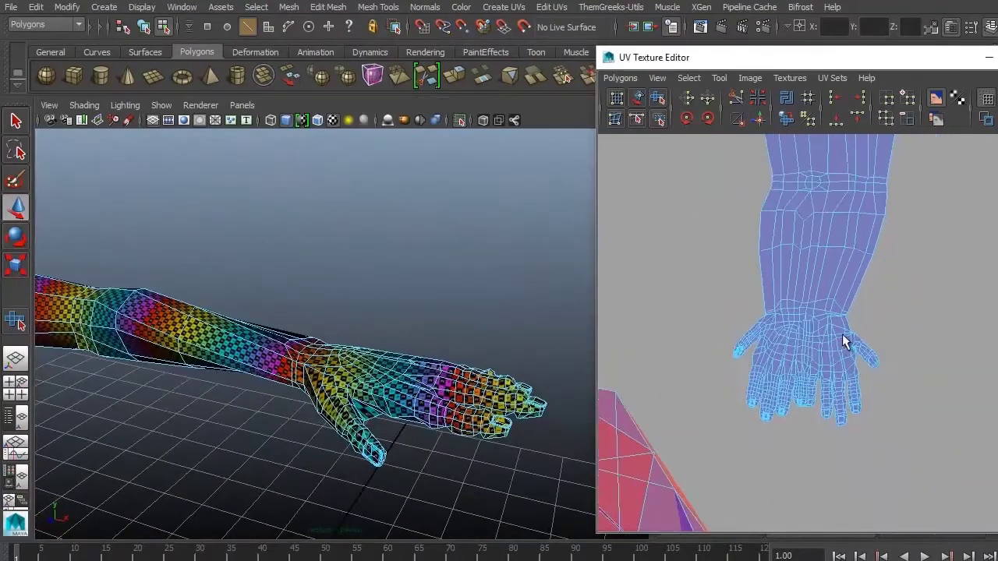
{"action": "left_click_drag", "start_coordinate": [483, 367], "coordinate": [277, 322], "text": "alt"}
{"action": "key", "text": "F8"}
Delete the body mesh's construction history via Edit > Delete by Type > History and reselect the body
{"action": "left_click", "coordinate": [36, 7]}
{"action": "mouse_move", "coordinate": [103, 164]}
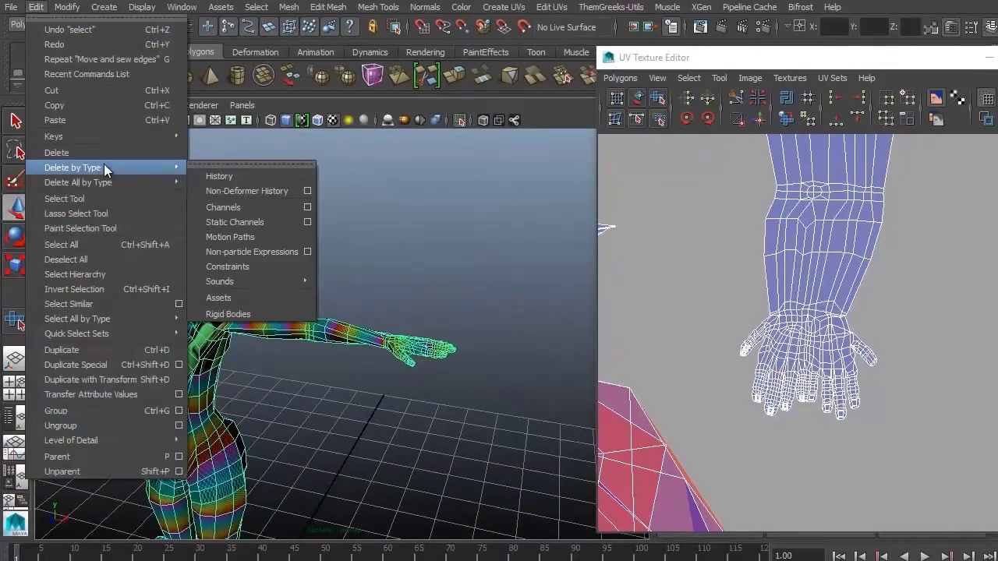
{"action": "left_click", "coordinate": [211, 176]}
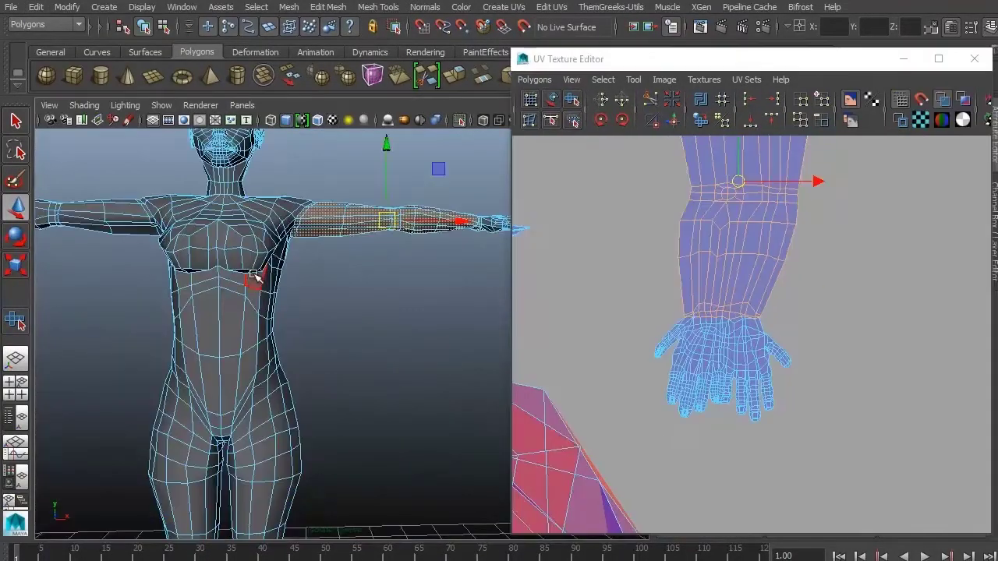
{"action": "right_click_drag", "start_coordinate": [356, 230], "coordinate": [423, 213]}
{"action": "left_click", "coordinate": [272, 309]}
Switch to face selection and orbit around the hips and legs to pick one leg's faces
{"action": "scroll", "coordinate": [269, 327], "scroll_direction": "down", "scroll_amount": 2}
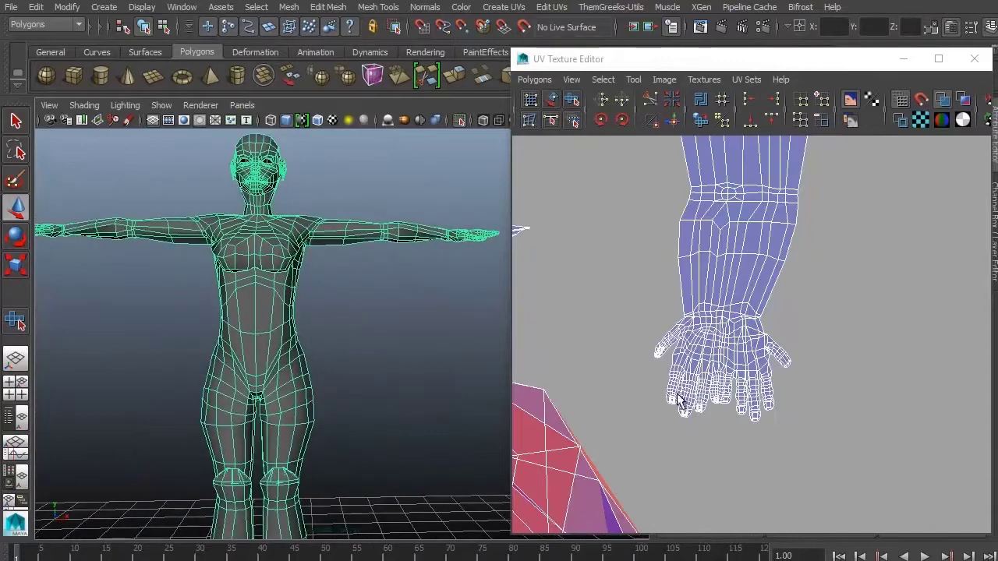
{"action": "right_click_drag", "start_coordinate": [265, 352], "coordinate": [263, 340]}
{"action": "scroll", "coordinate": [355, 312], "scroll_direction": "up", "scroll_amount": 5}
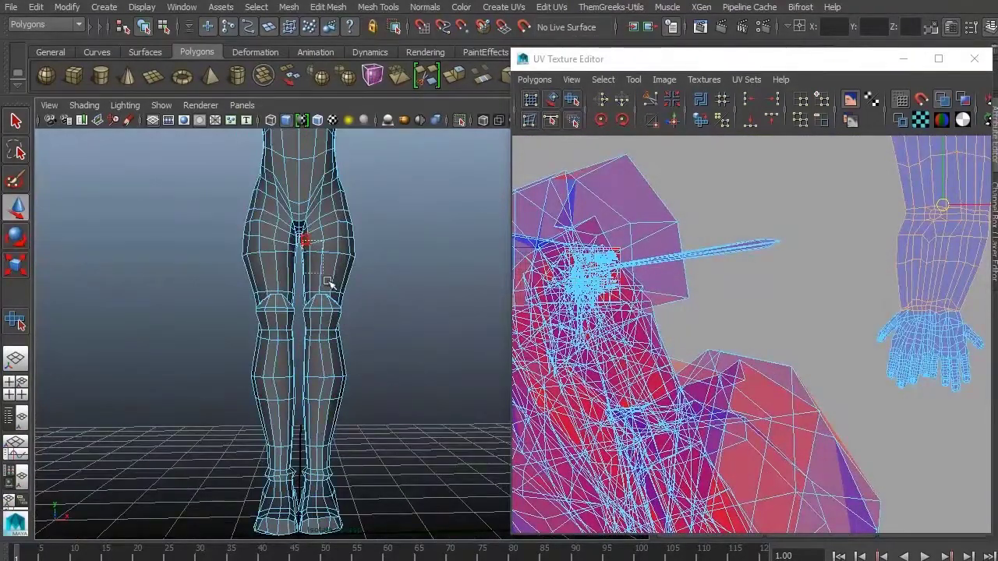
{"action": "scroll", "coordinate": [387, 230], "scroll_direction": "up", "scroll_amount": 5}
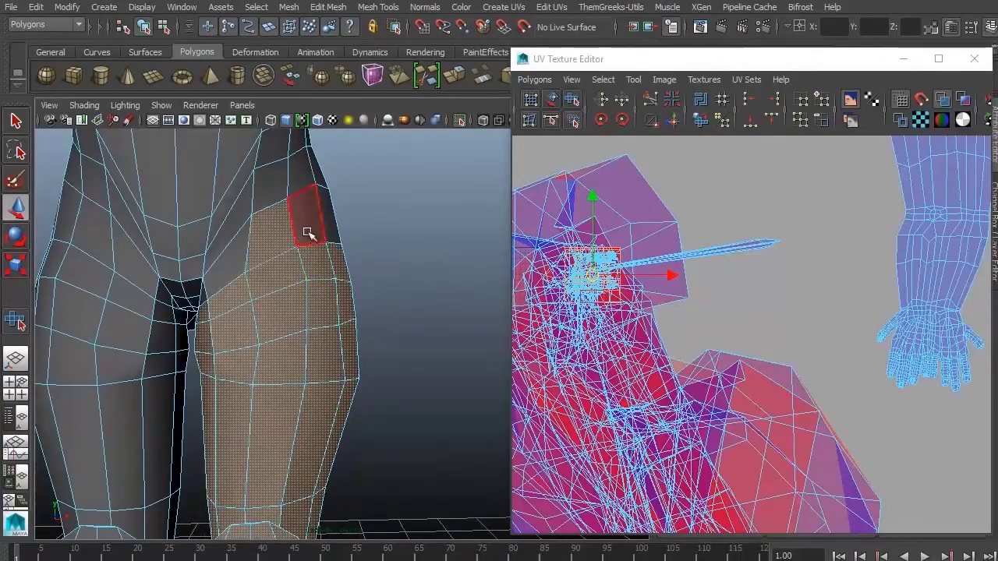
{"action": "scroll", "coordinate": [308, 234], "scroll_direction": "down", "scroll_amount": 5}
{"action": "mouse_move", "coordinate": [201, 334]}
{"action": "left_mouse_down", "text": "ctrl"}
{"action": "mouse_move", "coordinate": [167, 311]}
{"action": "mouse_move", "coordinate": [412, 318]}
{"action": "mouse_move", "coordinate": [389, 339]}
{"action": "mouse_move", "coordinate": [301, 257]}
{"action": "mouse_move", "coordinate": [361, 288]}
{"action": "mouse_move", "coordinate": [203, 276]}
{"action": "mouse_move", "coordinate": [370, 265]}
{"action": "mouse_move", "coordinate": [381, 311]}
{"action": "left_mouse_up", "text": "ctrl"}
{"action": "mouse_move", "coordinate": [430, 216]}
{"action": "left_mouse_down", "text": "alt"}
{"action": "mouse_move", "coordinate": [350, 207]}
{"action": "mouse_move", "coordinate": [383, 196]}
{"action": "mouse_move", "coordinate": [423, 218]}
{"action": "left_mouse_up", "text": "alt"}
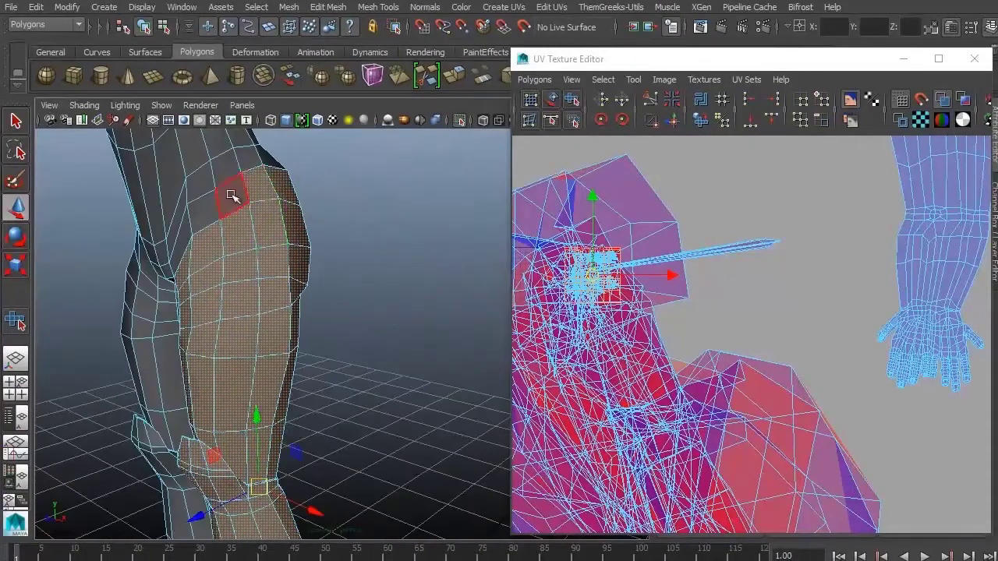
{"action": "left_click_drag", "start_coordinate": [230, 195], "coordinate": [259, 279], "text": "alt"}
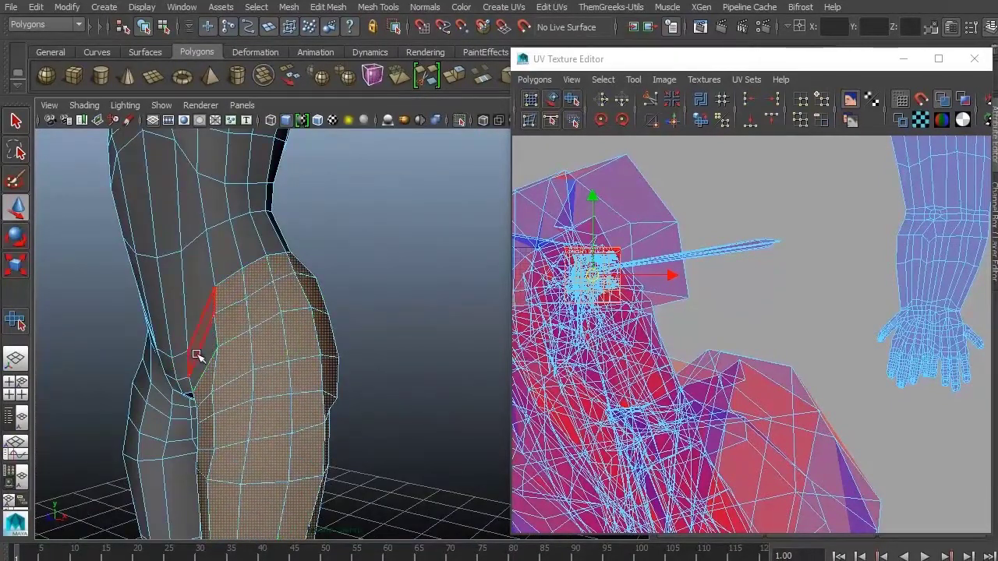
{"action": "left_click_drag", "start_coordinate": [246, 331], "coordinate": [167, 343], "text": "alt"}
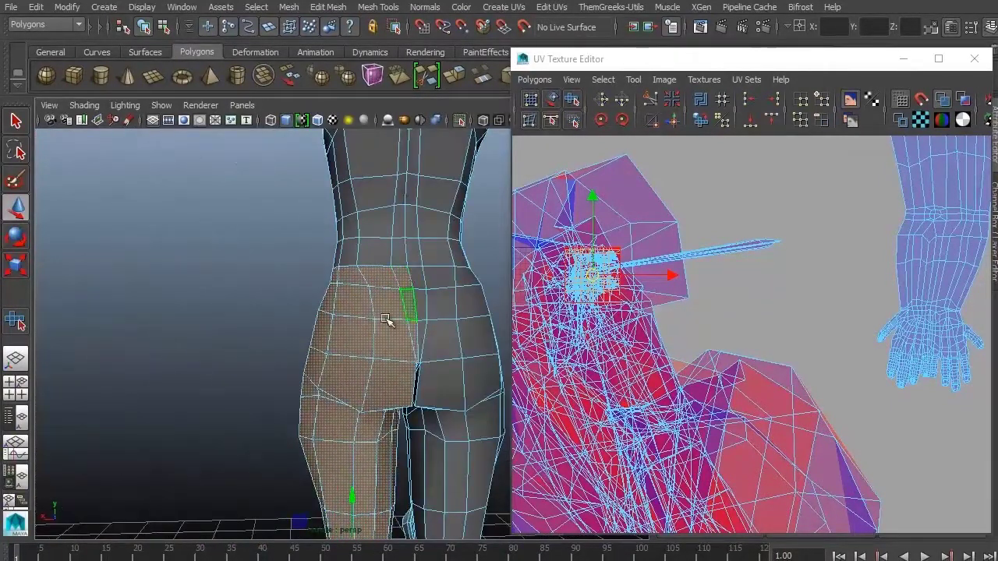
{"action": "mouse_move", "coordinate": [386, 320]}
{"action": "left_mouse_down", "text": "alt"}
{"action": "mouse_move", "coordinate": [437, 350]}
{"action": "mouse_move", "coordinate": [505, 418]}
{"action": "mouse_move", "coordinate": [379, 311]}
{"action": "left_mouse_up", "text": "alt"}
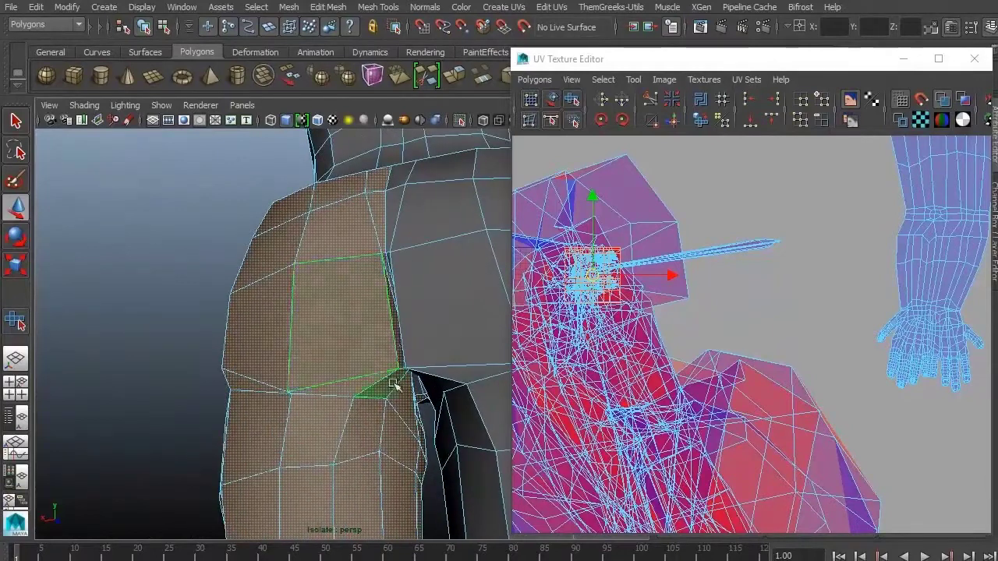
{"action": "left_click_drag", "start_coordinate": [394, 384], "coordinate": [388, 328], "text": "alt"}
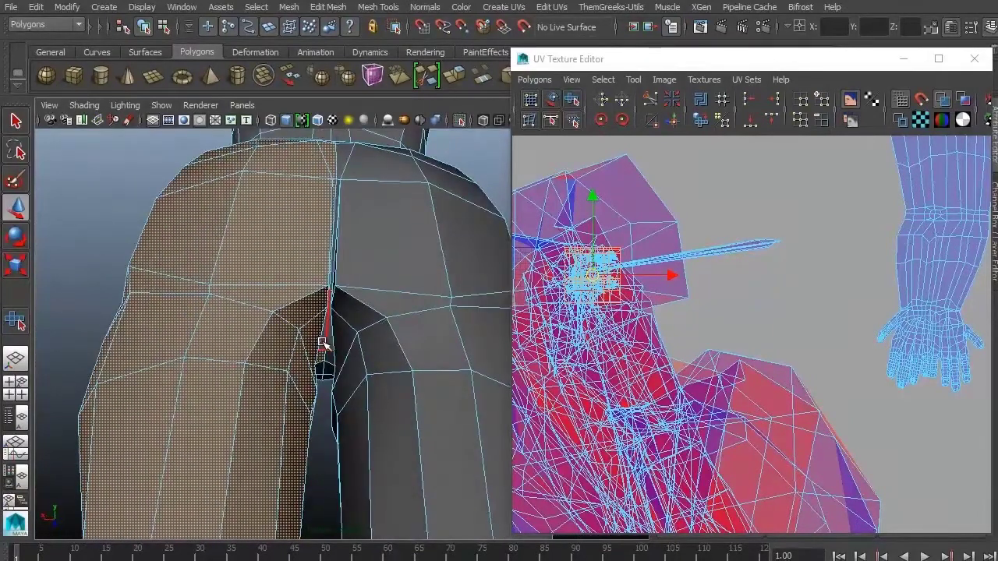
{"action": "left_click_drag", "start_coordinate": [323, 343], "coordinate": [311, 178], "text": "alt"}
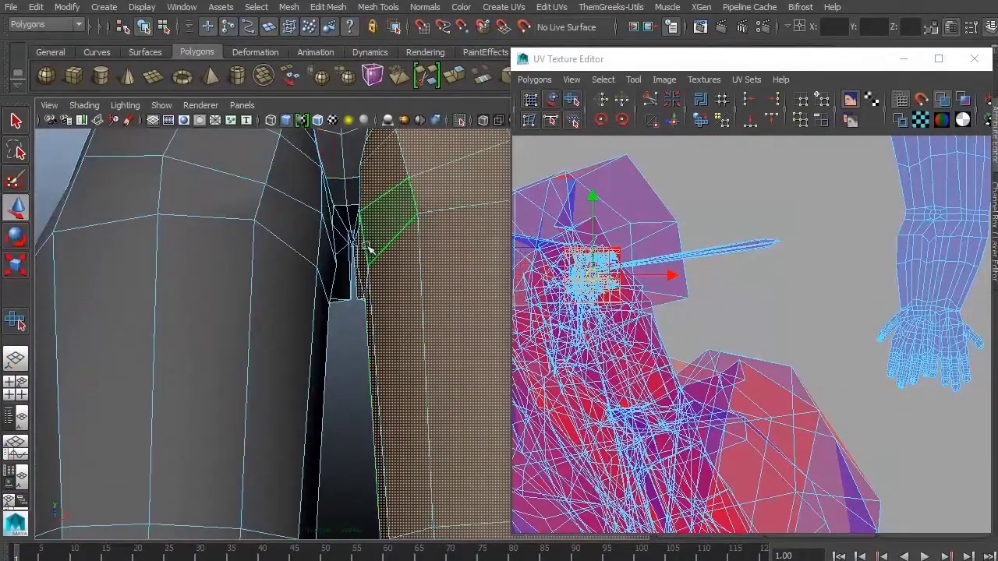
{"action": "left_click_drag", "start_coordinate": [366, 248], "coordinate": [394, 326], "text": "alt"}
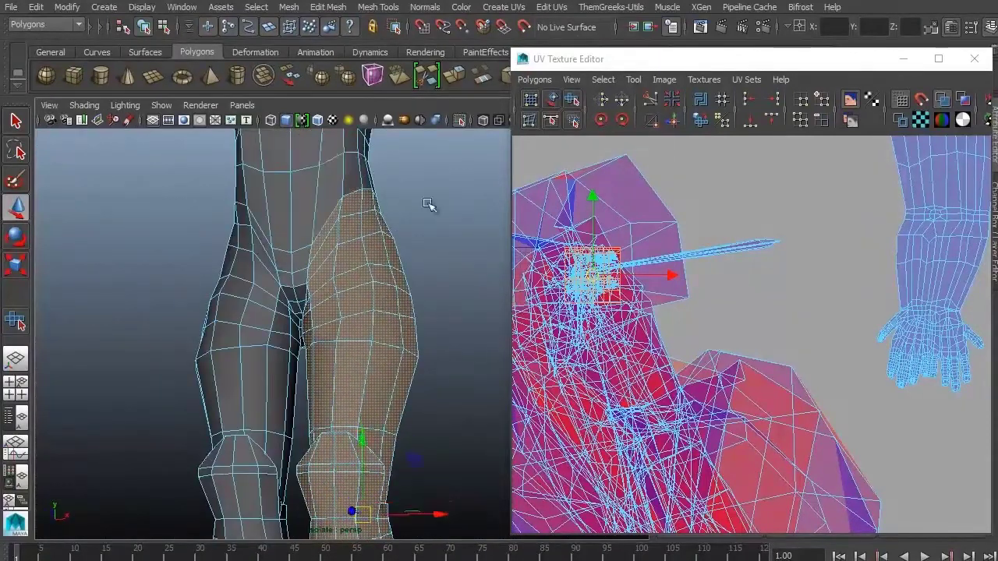
{"action": "left_click_drag", "start_coordinate": [429, 204], "coordinate": [365, 353], "text": "alt"}
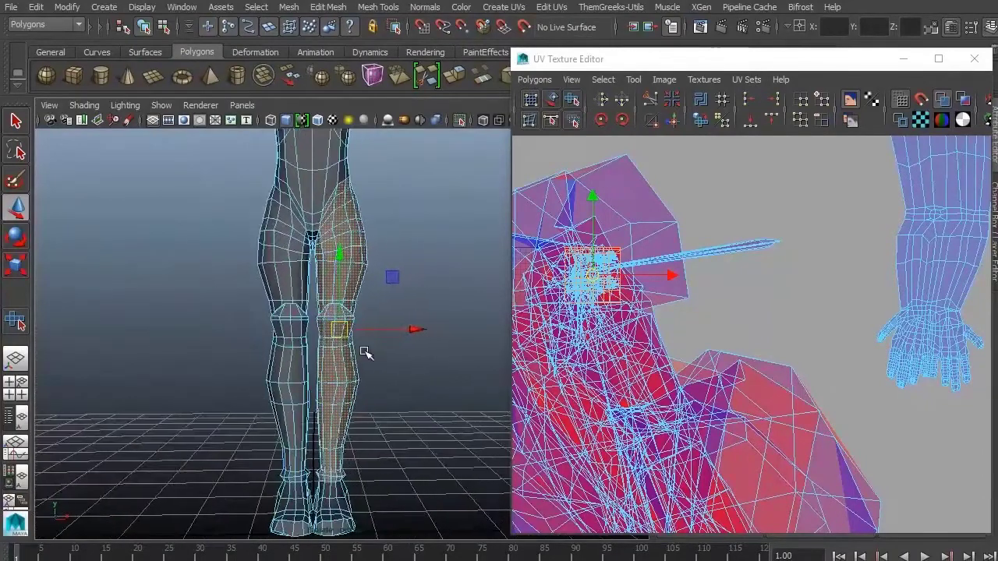
Apply a cylindrical UV projection to the leg faces and display the checker texture
{"action": "left_click", "coordinate": [503, 7]}
{"action": "left_click", "coordinate": [597, 44]}
{"action": "left_click_drag", "start_coordinate": [499, 304], "coordinate": [312, 341], "text": "alt"}
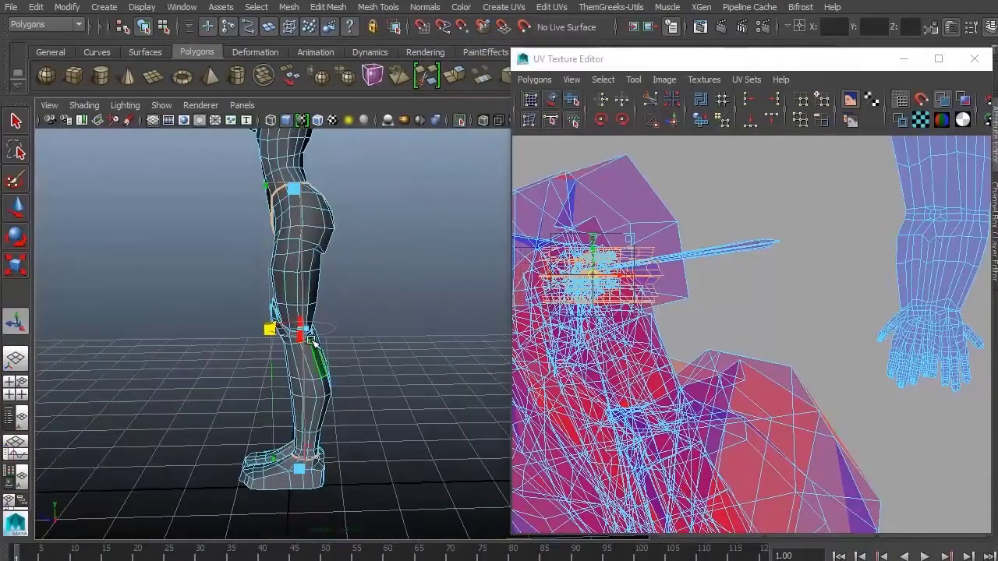
{"action": "left_click_drag", "start_coordinate": [392, 316], "coordinate": [475, 327], "text": "alt"}
{"action": "scroll", "coordinate": [740, 234], "scroll_direction": "down", "scroll_amount": 3}
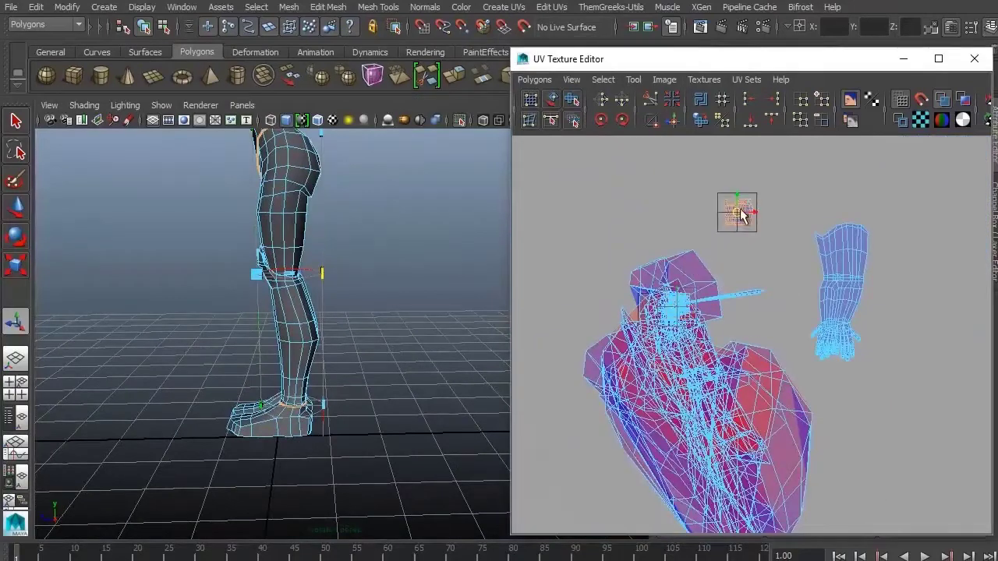
{"action": "key", "text": "6"}
Frame the leg's UV shell and tumble the 3D view around both legs
{"action": "mouse_move", "coordinate": [343, 374]}
{"action": "left_mouse_down", "text": "alt"}
{"action": "mouse_move", "coordinate": [327, 413]}
{"action": "mouse_move", "coordinate": [375, 434]}
{"action": "mouse_move", "coordinate": [424, 346]}
{"action": "mouse_move", "coordinate": [329, 431]}
{"action": "mouse_move", "coordinate": [350, 372]}
{"action": "mouse_move", "coordinate": [299, 211]}
{"action": "left_mouse_up", "text": "alt"}
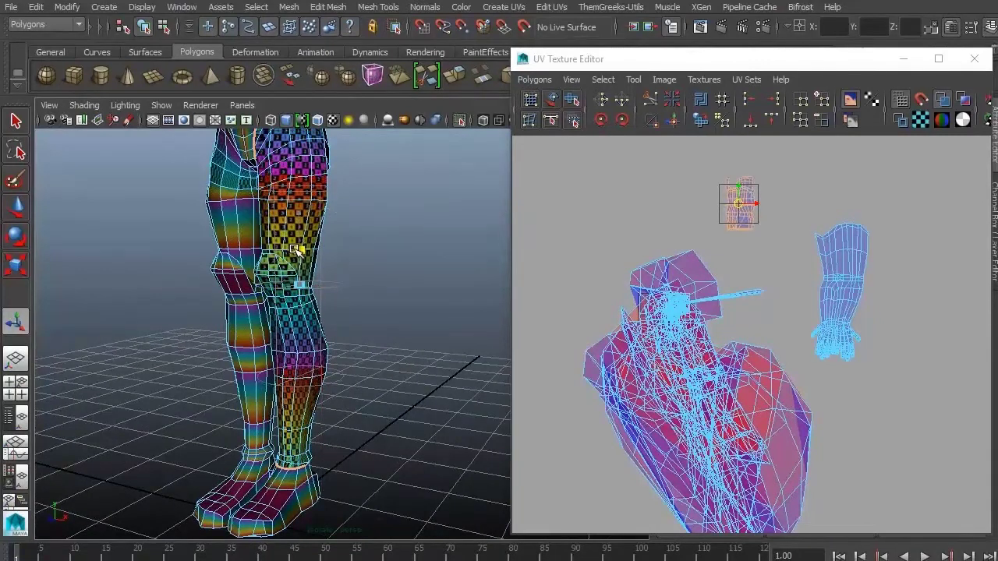
{"action": "left_click_drag", "start_coordinate": [297, 250], "coordinate": [387, 314], "text": "alt"}
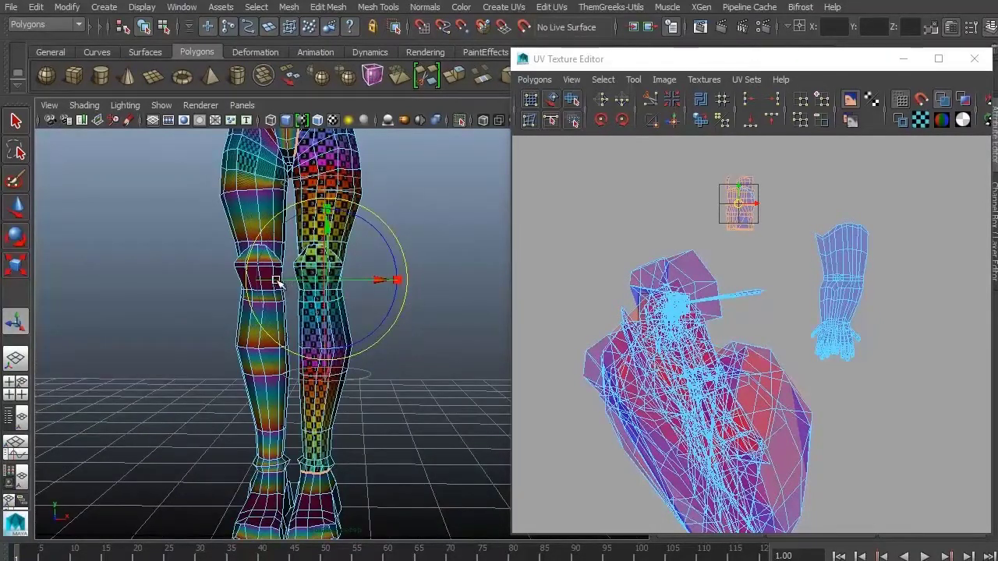
{"action": "scroll", "coordinate": [367, 286], "scroll_direction": "up", "scroll_amount": 3}
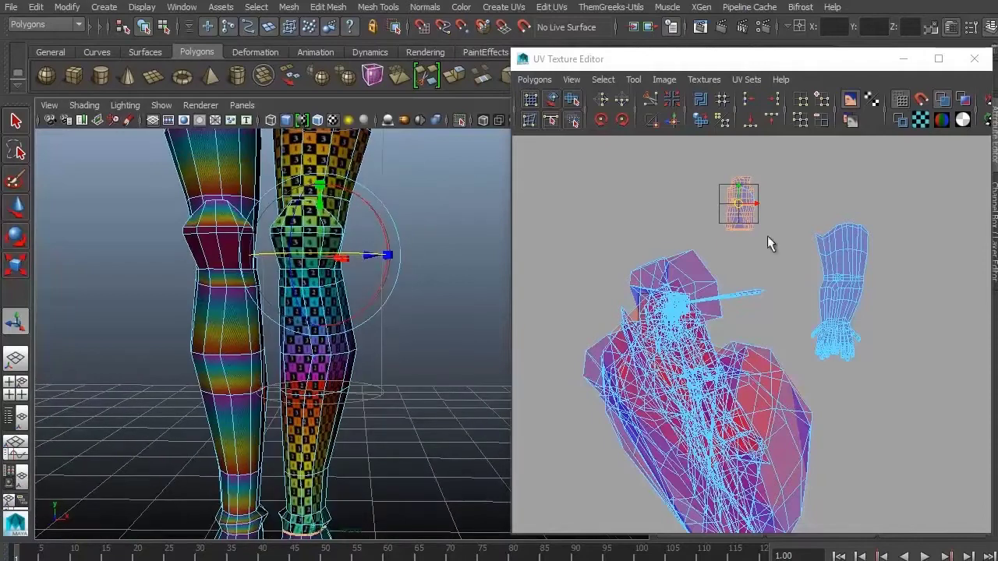
{"action": "key", "text": "f"}
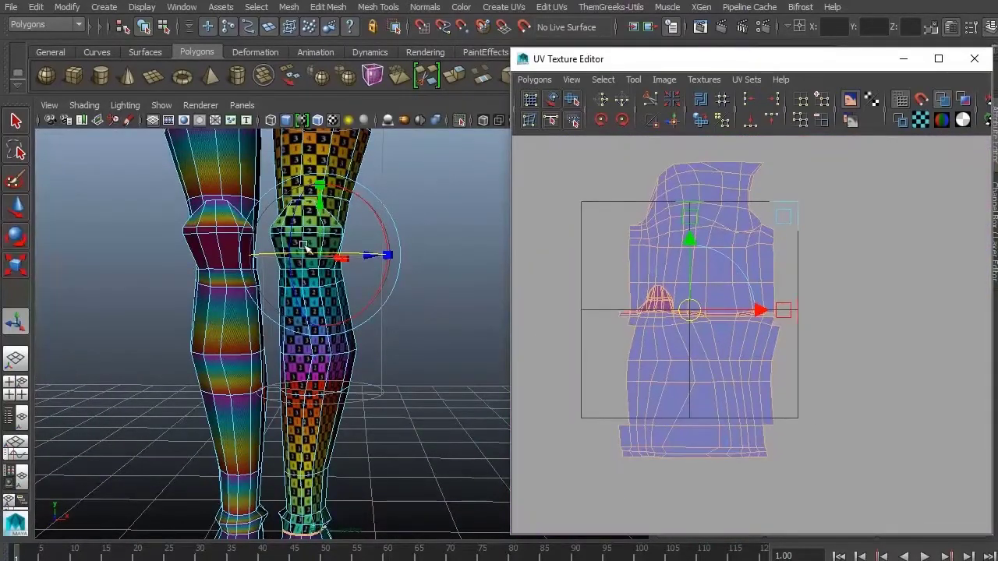
{"action": "left_click", "coordinate": [279, 255]}
{"action": "left_click_drag", "start_coordinate": [279, 256], "coordinate": [388, 287], "text": "alt"}
{"action": "left_click_drag", "start_coordinate": [355, 337], "coordinate": [356, 243], "text": "alt"}
Return to object mode and marquee-select the UVs on the shell's lower half
{"action": "key", "text": "F8"}
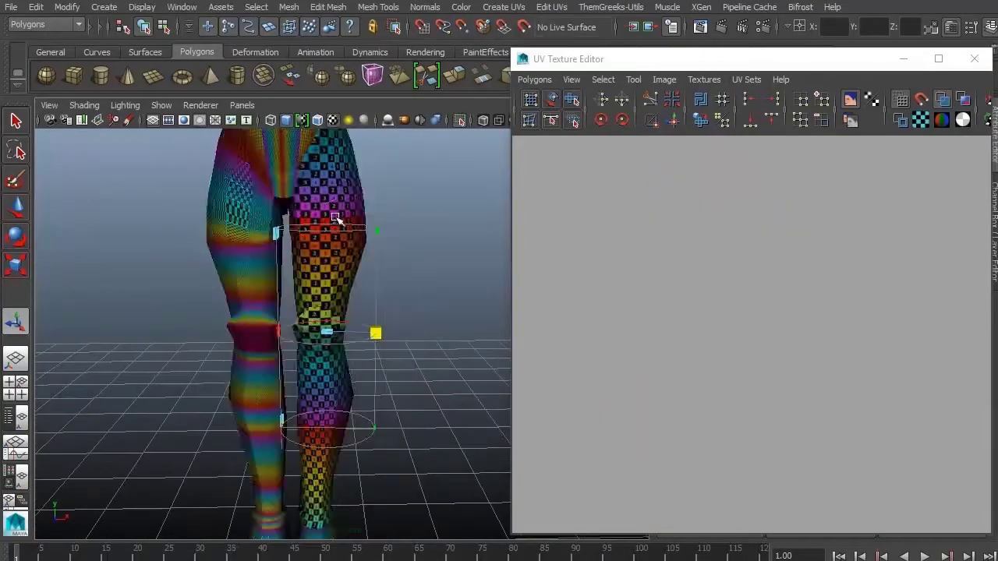
{"action": "left_click_drag", "start_coordinate": [426, 314], "coordinate": [468, 394], "text": "alt"}
{"action": "right_click_drag", "start_coordinate": [717, 391], "coordinate": [784, 382]}
{"action": "left_click_drag", "start_coordinate": [583, 355], "coordinate": [834, 493]}
Unfold the lower UVs, then all shin shell UVs, so the checker spreads evenly
{"action": "left_click", "coordinate": [573, 99]}
{"action": "left_click_drag", "start_coordinate": [579, 452], "coordinate": [828, 378]}
{"action": "scroll", "coordinate": [803, 355], "scroll_direction": "down", "scroll_amount": 3}
{"action": "left_click_drag", "start_coordinate": [630, 207], "coordinate": [837, 439]}
{"action": "left_click_drag", "start_coordinate": [667, 399], "coordinate": [945, 412]}
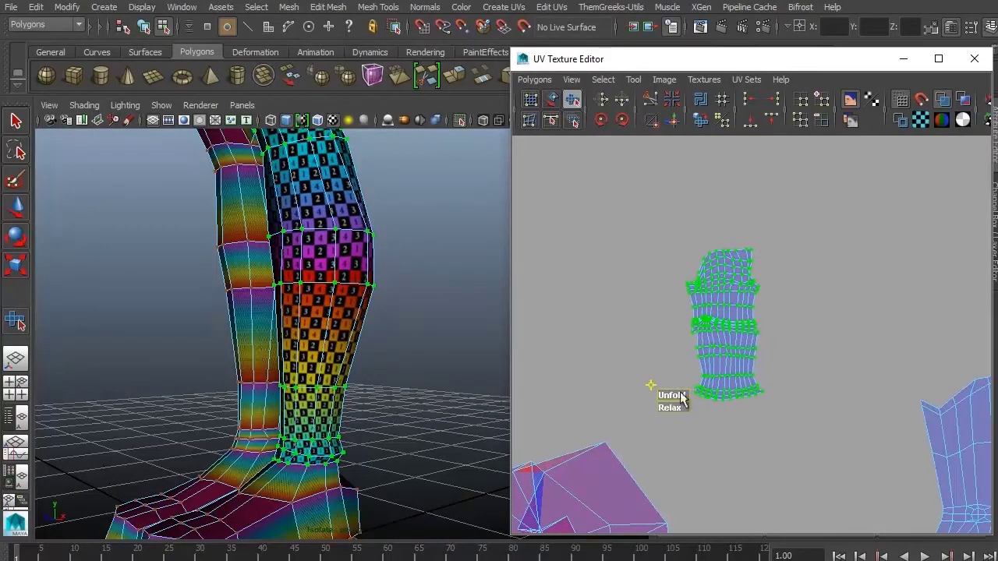
Rotate the shin UV shell slightly upright
{"action": "left_click_drag", "start_coordinate": [411, 484], "coordinate": [397, 392], "text": "alt"}
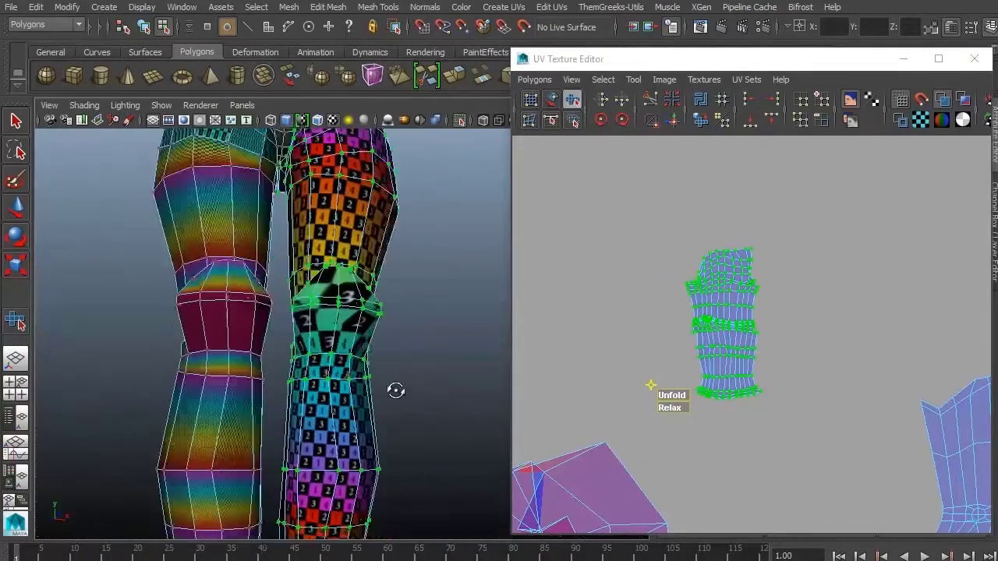
{"action": "scroll", "coordinate": [399, 392], "scroll_direction": "up", "scroll_amount": 5}
{"action": "scroll", "coordinate": [681, 363], "scroll_direction": "up", "scroll_amount": 3}
{"action": "key", "text": "w"}
{"action": "key", "text": "e"}
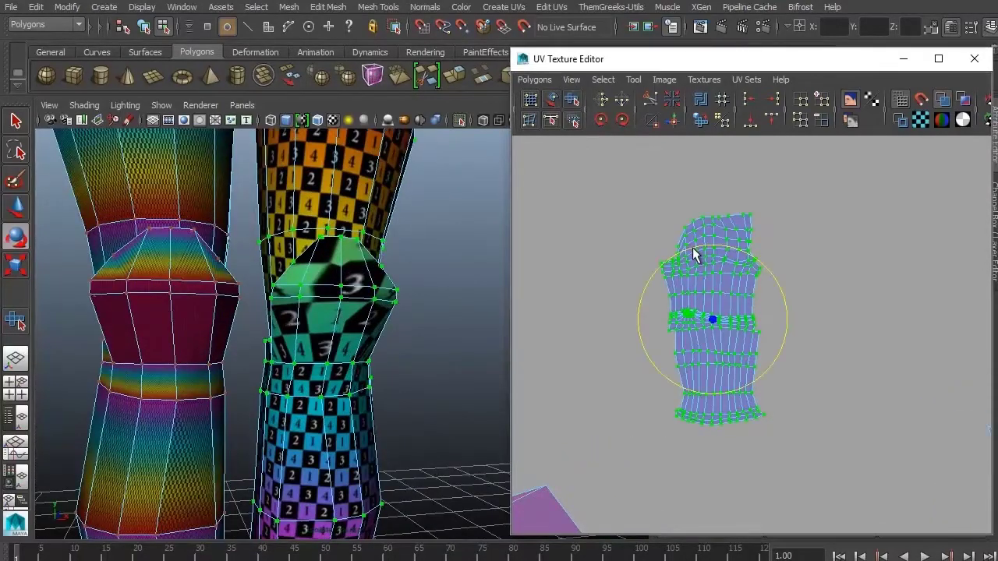
{"action": "left_click_drag", "start_coordinate": [693, 247], "coordinate": [701, 246]}
{"action": "scroll", "coordinate": [439, 296], "scroll_direction": "up", "scroll_amount": 5}
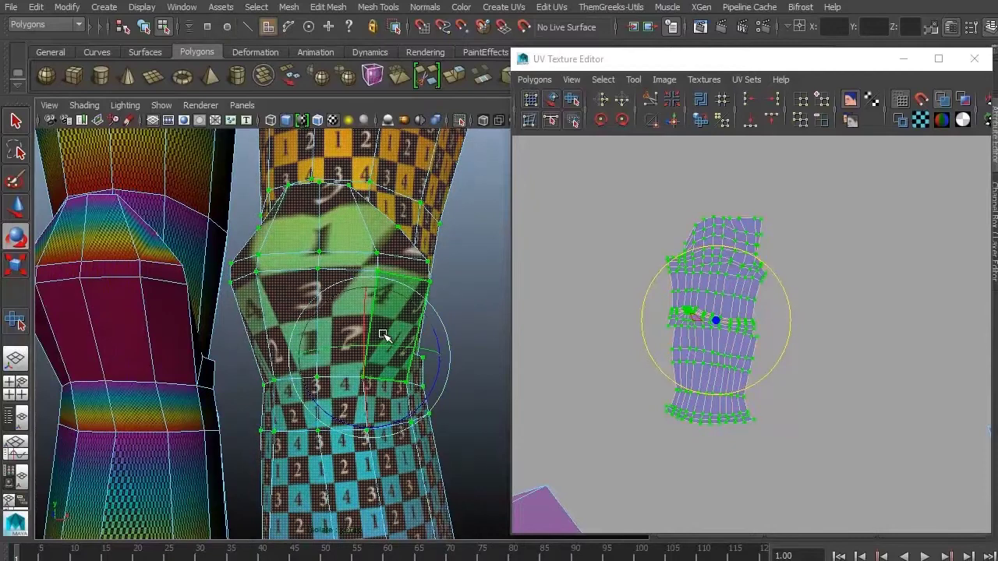
Planar-project the selected leg faces from the Planar Mapping options and frame the result
{"action": "left_click_drag", "start_coordinate": [384, 335], "coordinate": [367, 297], "text": "alt"}
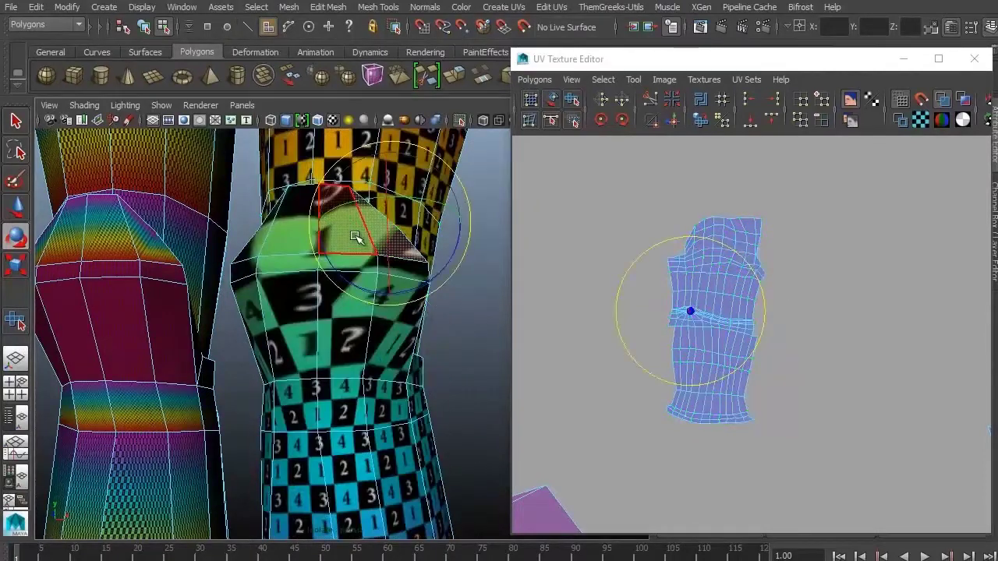
{"action": "key", "text": "q"}
{"action": "scroll", "coordinate": [360, 257], "scroll_direction": "up", "scroll_amount": 3}
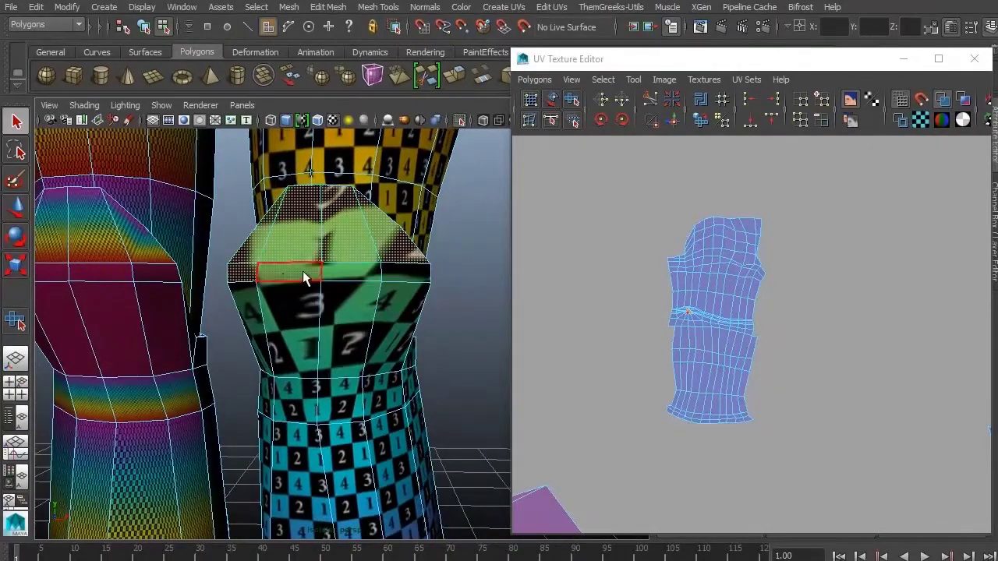
{"action": "left_click_drag", "start_coordinate": [432, 350], "coordinate": [216, 305], "text": "alt"}
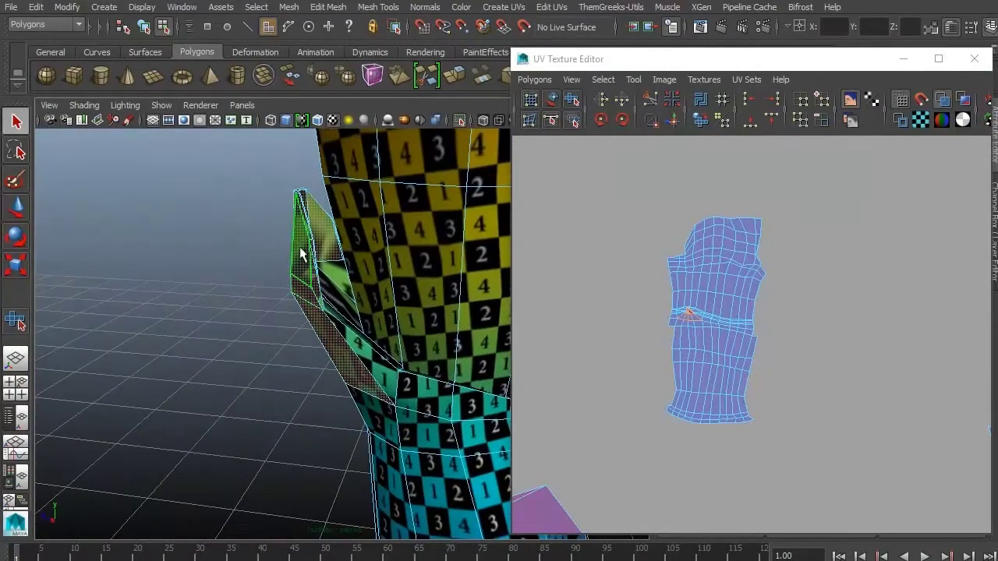
{"action": "left_click_drag", "start_coordinate": [326, 357], "coordinate": [275, 370], "text": "alt"}
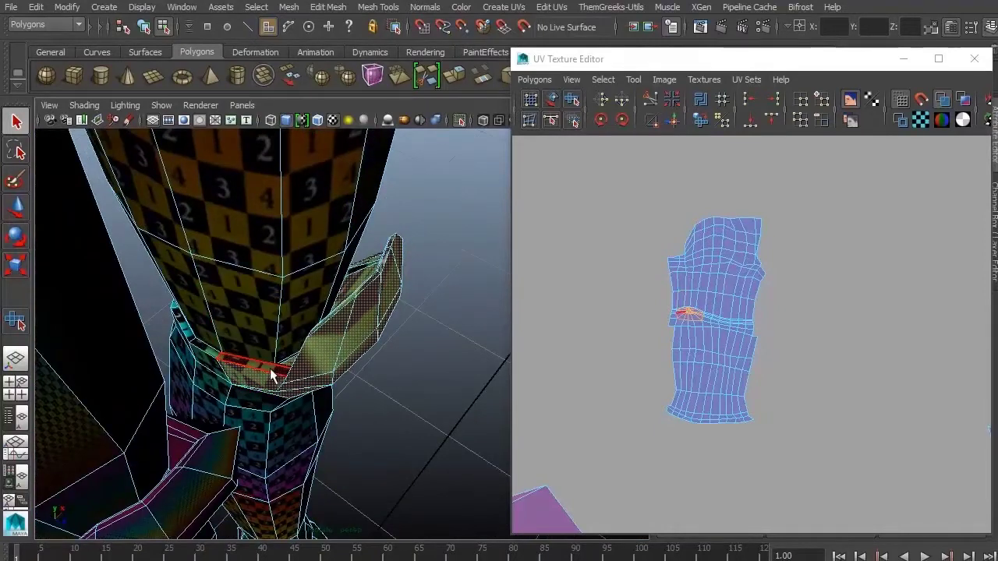
{"action": "left_click_drag", "start_coordinate": [421, 384], "coordinate": [460, 345], "text": "alt"}
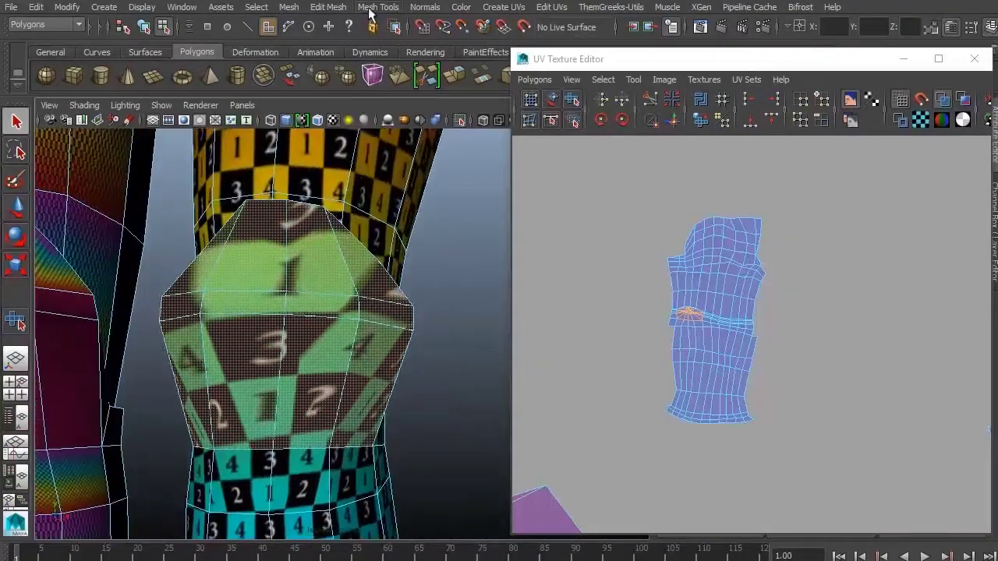
{"action": "left_click", "coordinate": [523, 8]}
{"action": "left_click", "coordinate": [643, 29]}
{"action": "left_click", "coordinate": [472, 401]}
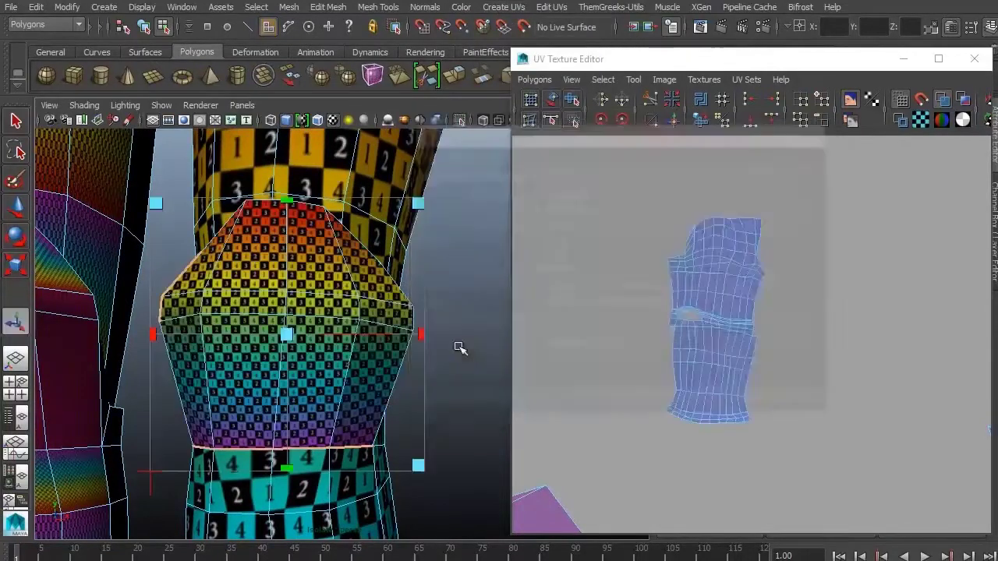
{"action": "scroll", "coordinate": [679, 323], "scroll_direction": "down", "scroll_amount": 5}
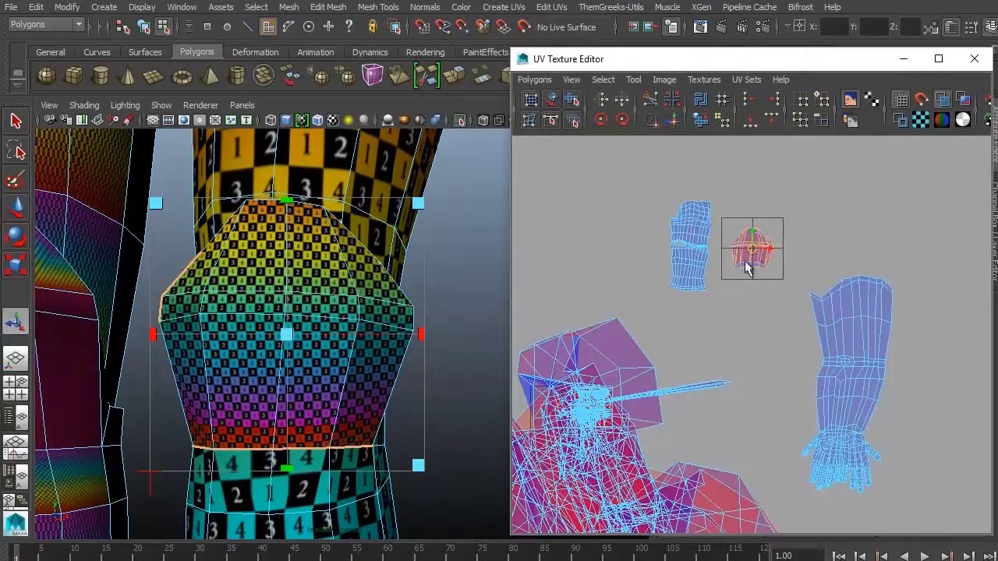
{"action": "key", "text": "f"}
Check the mesh from below, then apply another projection to the selected faces
{"action": "left_click_drag", "start_coordinate": [457, 347], "coordinate": [477, 408], "text": "alt"}
{"action": "left_click_drag", "start_coordinate": [403, 405], "coordinate": [351, 413], "text": "alt"}
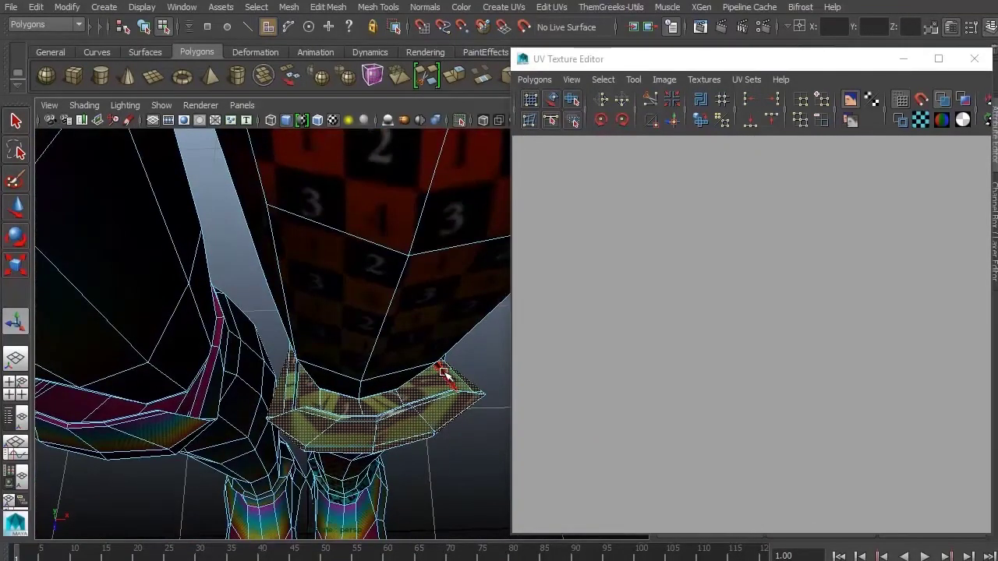
{"action": "left_click_drag", "start_coordinate": [297, 393], "coordinate": [346, 327], "text": "alt"}
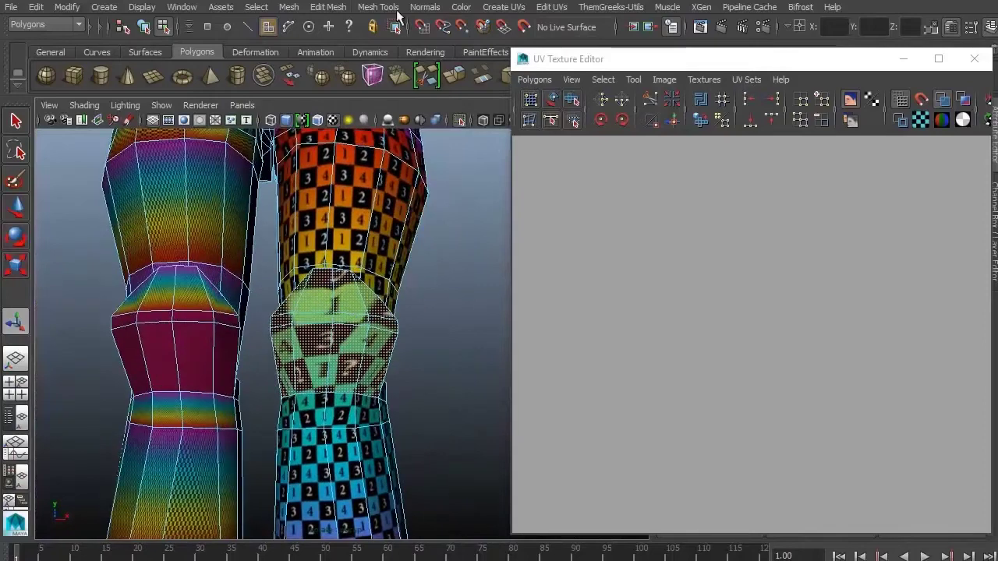
{"action": "left_click", "coordinate": [503, 7]}
{"action": "left_click", "coordinate": [574, 230]}
{"action": "scroll", "coordinate": [532, 258], "scroll_direction": "down", "scroll_amount": 3}
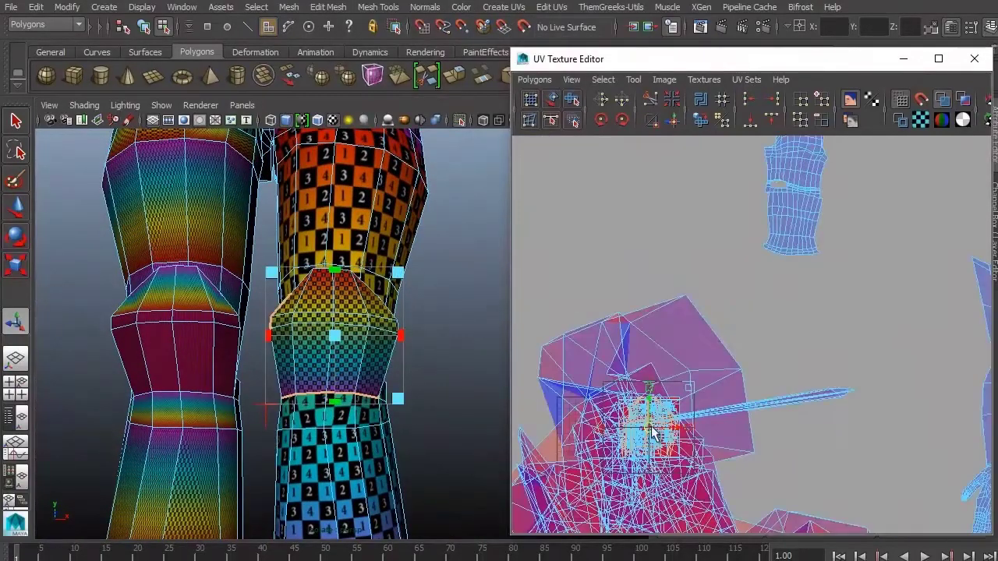
{"action": "key", "text": "f"}
Select the faces around the knee cap
{"action": "left_click_drag", "start_coordinate": [336, 335], "coordinate": [432, 430], "text": "alt"}
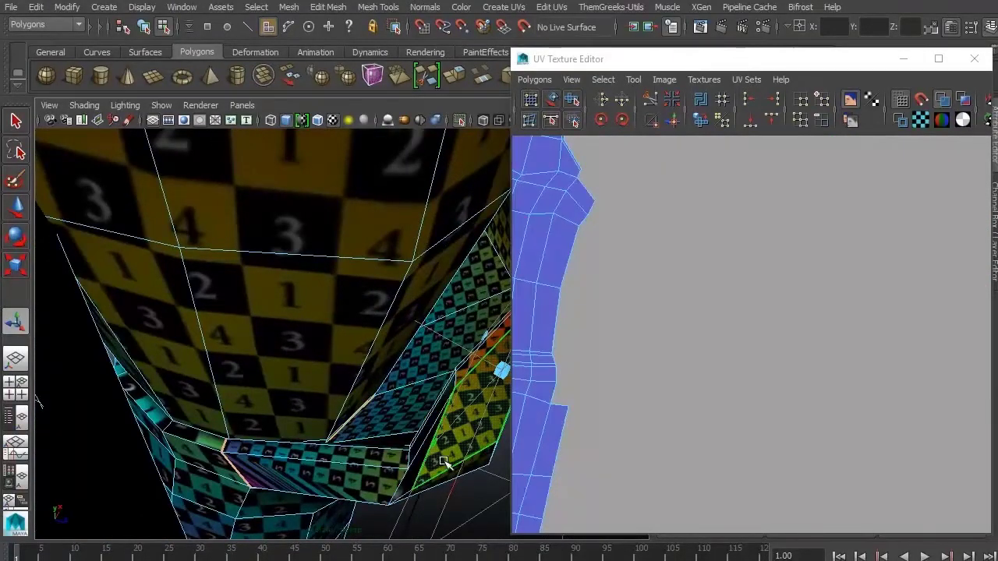
{"action": "right_click_drag", "start_coordinate": [443, 448], "coordinate": [470, 459]}
{"action": "left_click", "coordinate": [471, 459]}
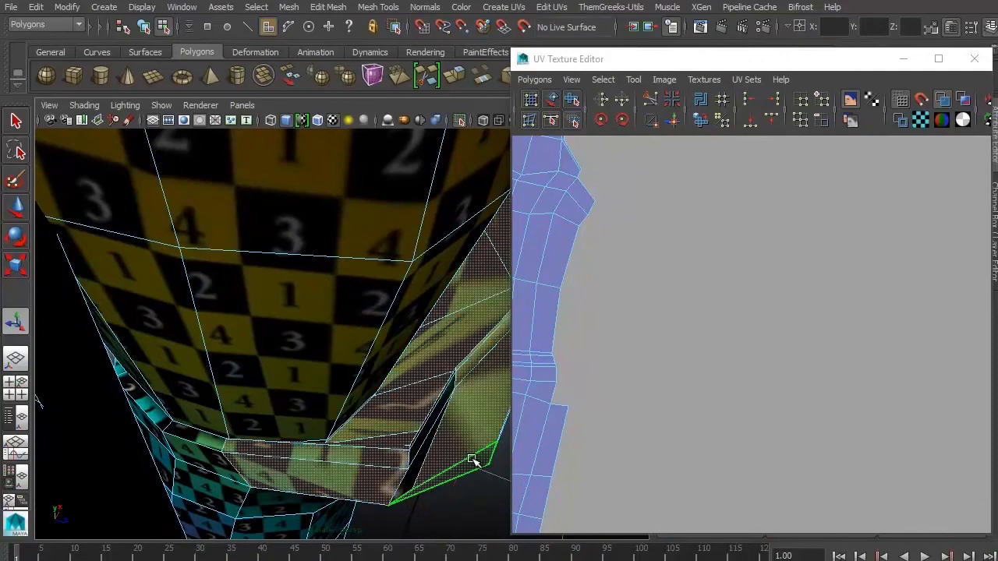
{"action": "left_click_drag", "start_coordinate": [437, 433], "coordinate": [335, 368], "text": "alt"}
{"action": "right_click_drag", "start_coordinate": [335, 367], "coordinate": [434, 391], "text": "alt"}
Planar-project the knee cap faces and move the new shell to the upper right
{"action": "left_click", "coordinate": [503, 7]}
{"action": "left_click", "coordinate": [530, 88]}
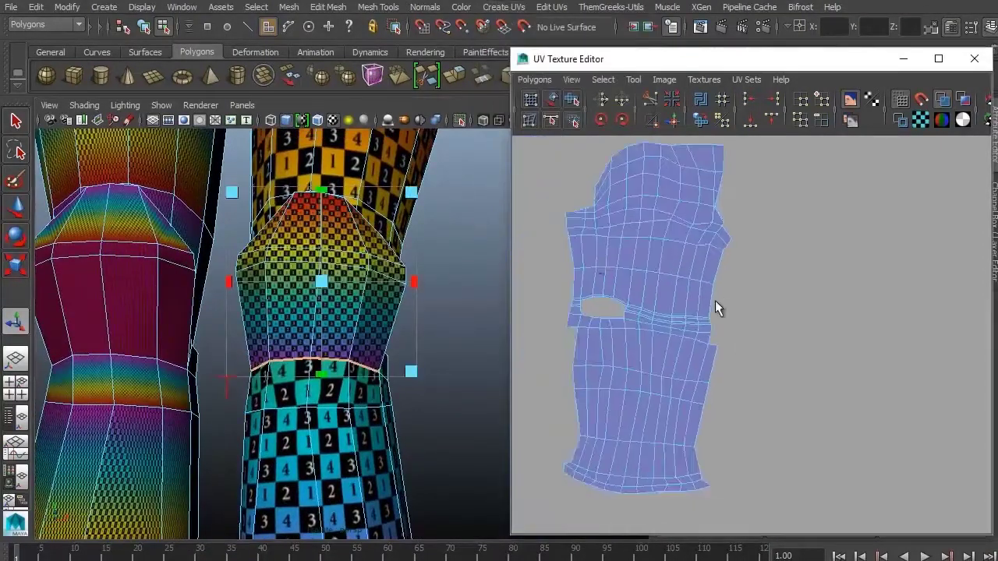
{"action": "scroll", "coordinate": [715, 300], "scroll_direction": "down", "scroll_amount": 3}
{"action": "scroll", "coordinate": [760, 297], "scroll_direction": "down", "scroll_amount": 2}
{"action": "left_click_drag", "start_coordinate": [819, 335], "coordinate": [868, 241]}
{"action": "key", "text": "f"}
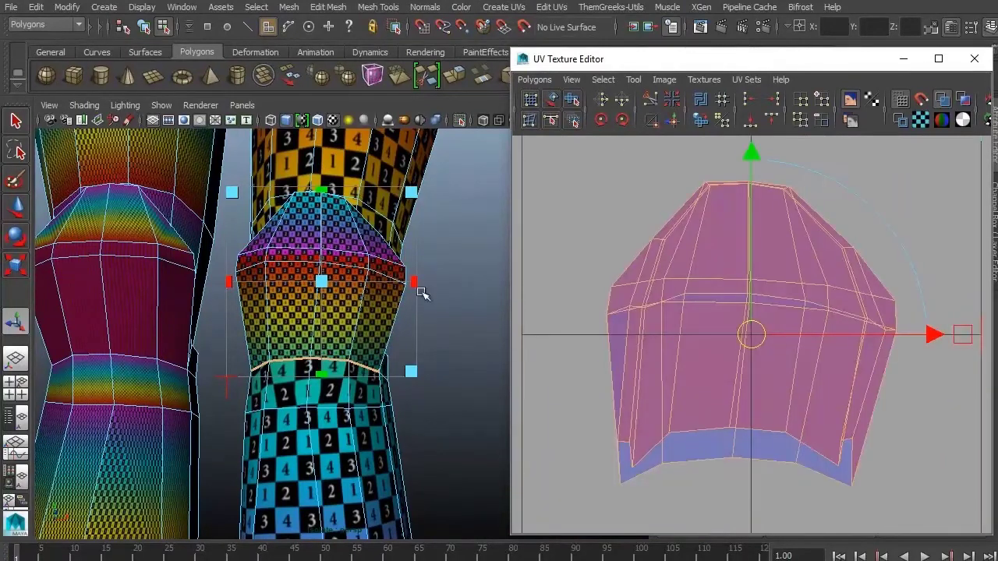
Show all UVs and frame both the knee cap and leg shells
{"action": "left_click_drag", "start_coordinate": [468, 413], "coordinate": [381, 352], "text": "alt"}
{"action": "key", "text": "F8"}
{"action": "scroll", "coordinate": [639, 379], "scroll_direction": "down", "scroll_amount": 3}
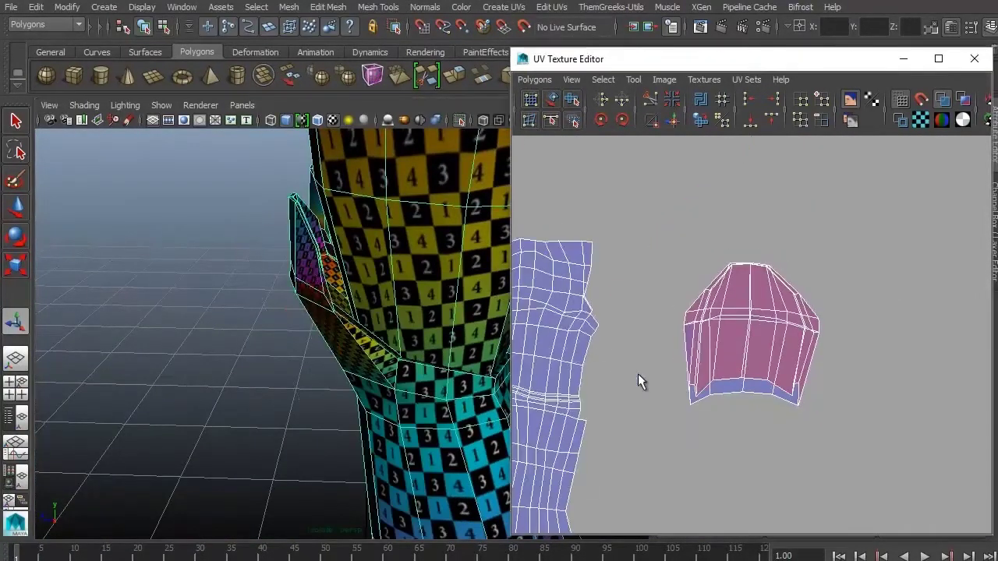
{"action": "left_click_drag", "start_coordinate": [499, 354], "coordinate": [443, 341], "text": "alt"}
{"action": "key", "text": "a"}
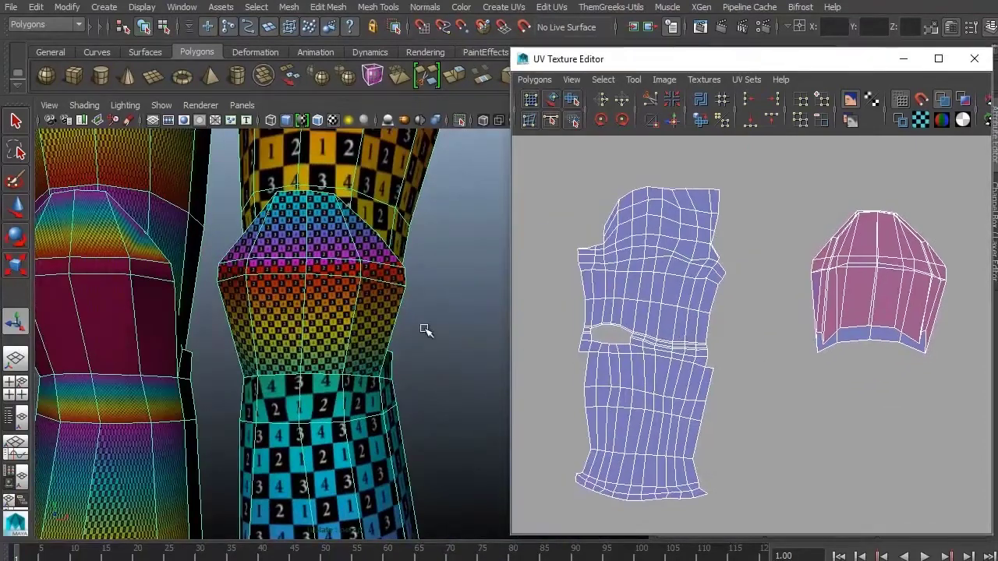
{"action": "scroll", "coordinate": [308, 304], "scroll_direction": "down", "scroll_amount": 3}
{"action": "scroll", "coordinate": [423, 428], "scroll_direction": "down", "scroll_amount": 3}
Move the knee cap UV shell beside the leg shell
{"action": "right_click_drag", "start_coordinate": [875, 330], "coordinate": [922, 352]}
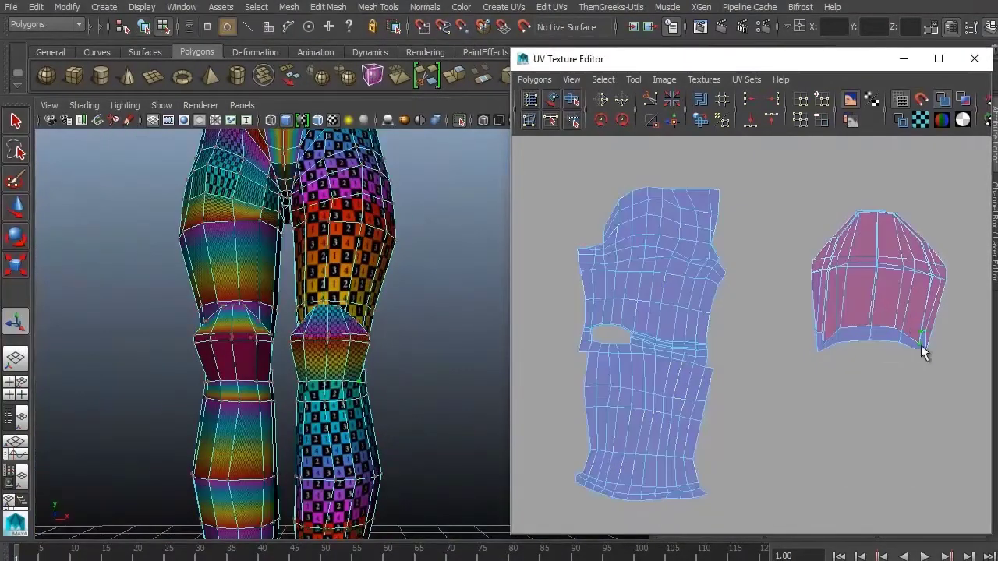
{"action": "left_click_drag", "start_coordinate": [878, 288], "coordinate": [556, 328]}
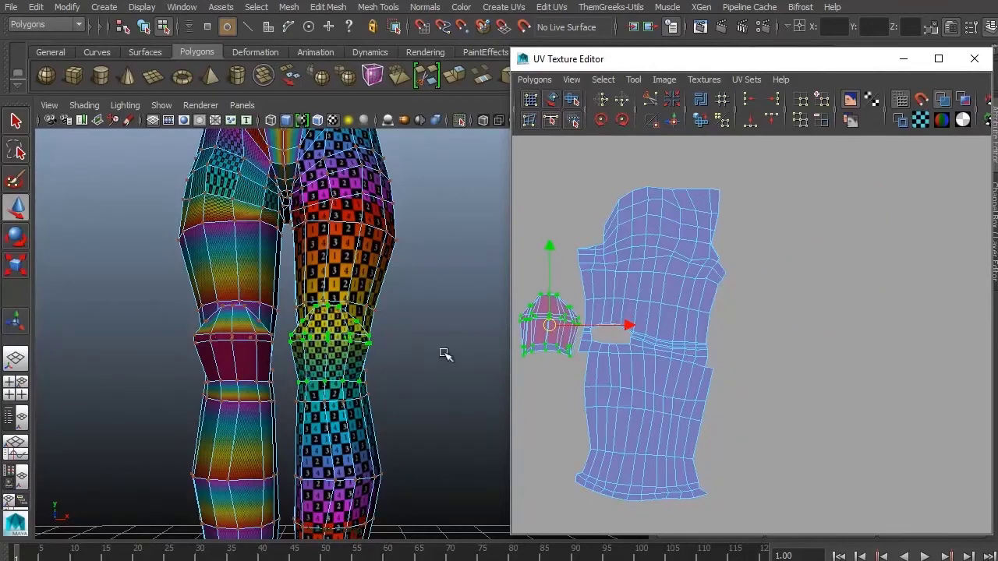
{"action": "left_click_drag", "start_coordinate": [444, 355], "coordinate": [639, 301], "text": "alt"}
{"action": "right_click_drag", "start_coordinate": [355, 214], "coordinate": [336, 206]}
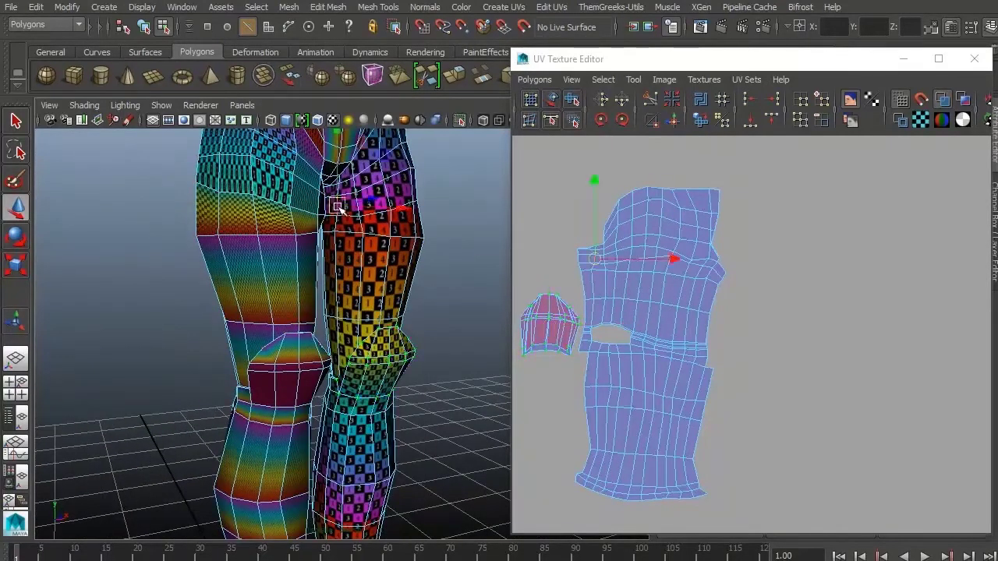
{"action": "left_click_drag", "start_coordinate": [499, 437], "coordinate": [364, 277], "text": "alt"}
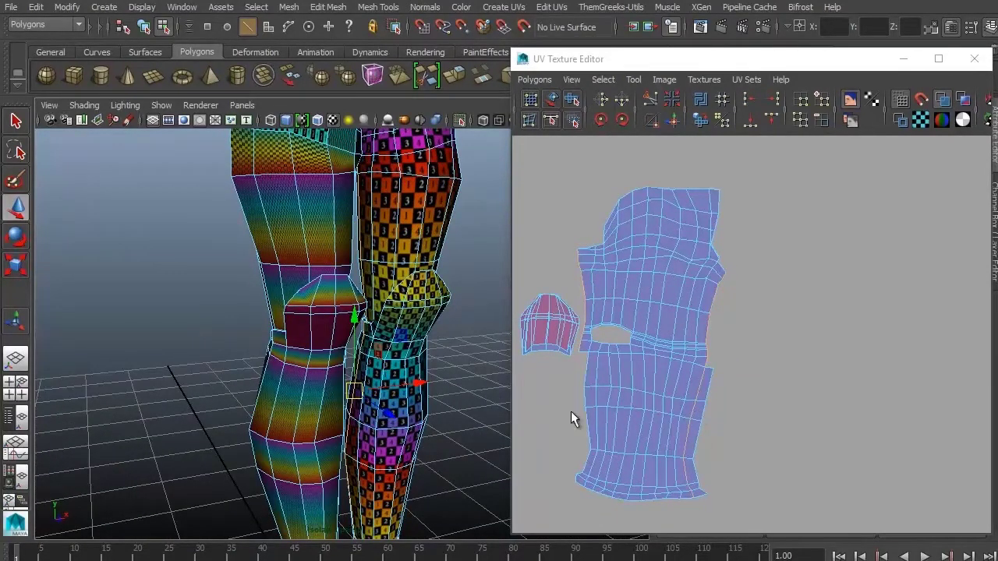
Select the lower-leg UV shell to smooth out its bottom corner
{"action": "scroll", "coordinate": [713, 412], "scroll_direction": "up", "scroll_amount": 5}
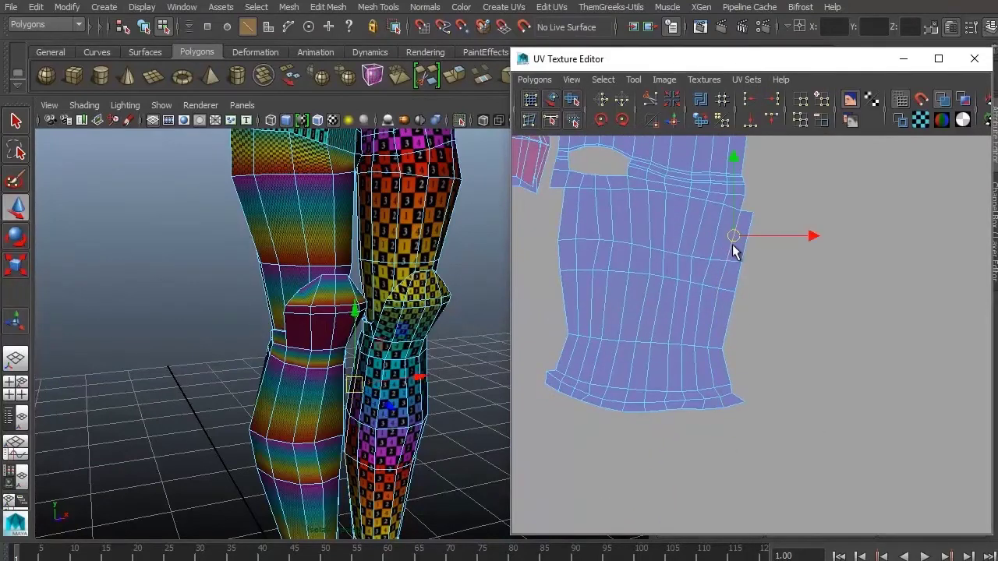
{"action": "scroll", "coordinate": [721, 285], "scroll_direction": "down", "scroll_amount": 5}
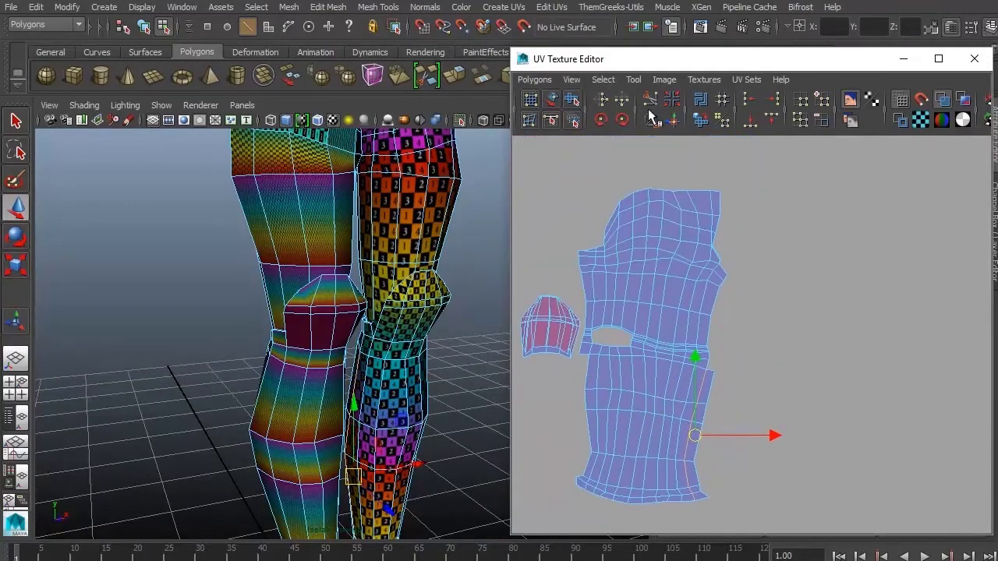
{"action": "right_click_drag", "start_coordinate": [623, 439], "coordinate": [570, 416]}
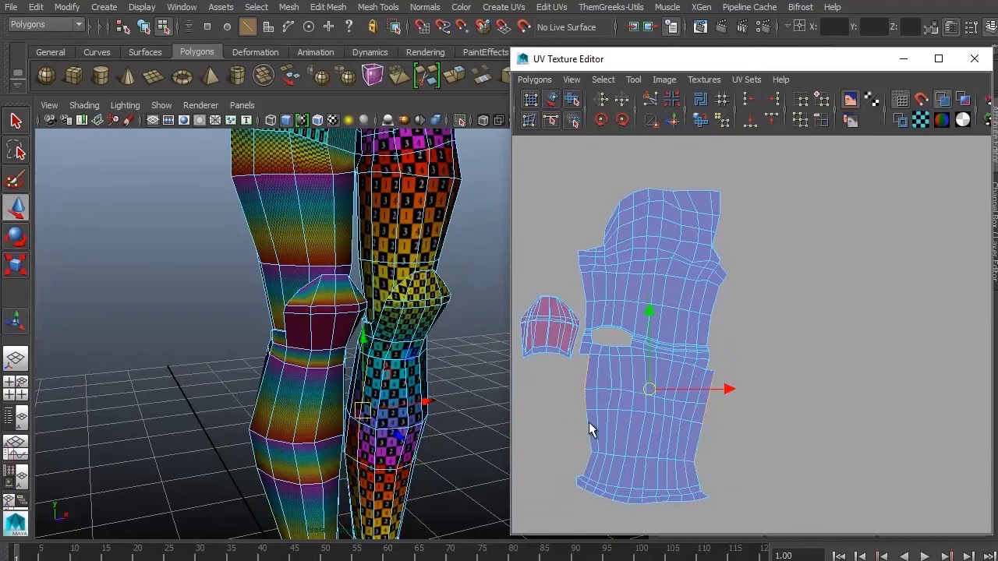
{"action": "scroll", "coordinate": [698, 377], "scroll_direction": "up", "scroll_amount": 4}
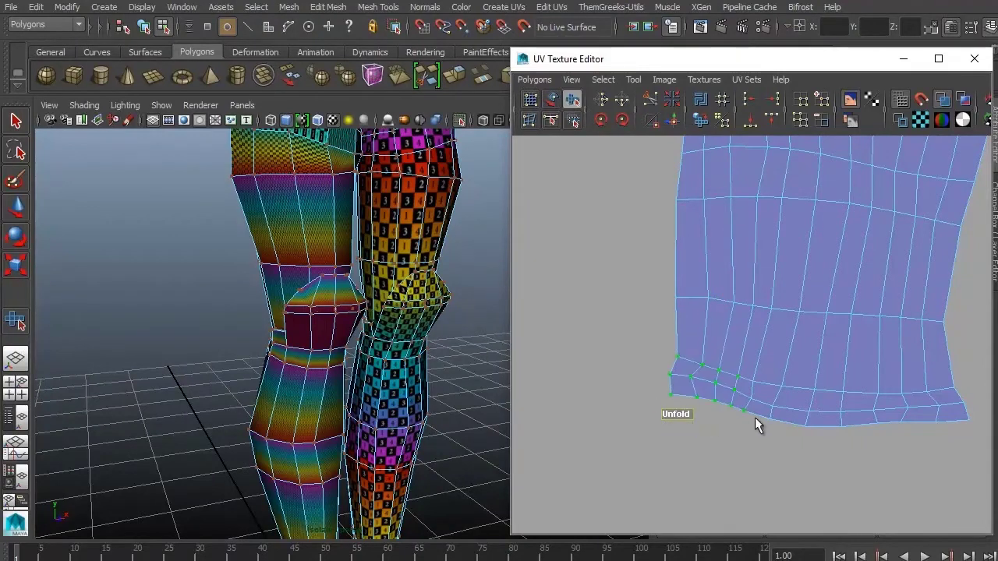
{"action": "middle_click_drag", "start_coordinate": [754, 417], "coordinate": [686, 254], "text": "alt"}
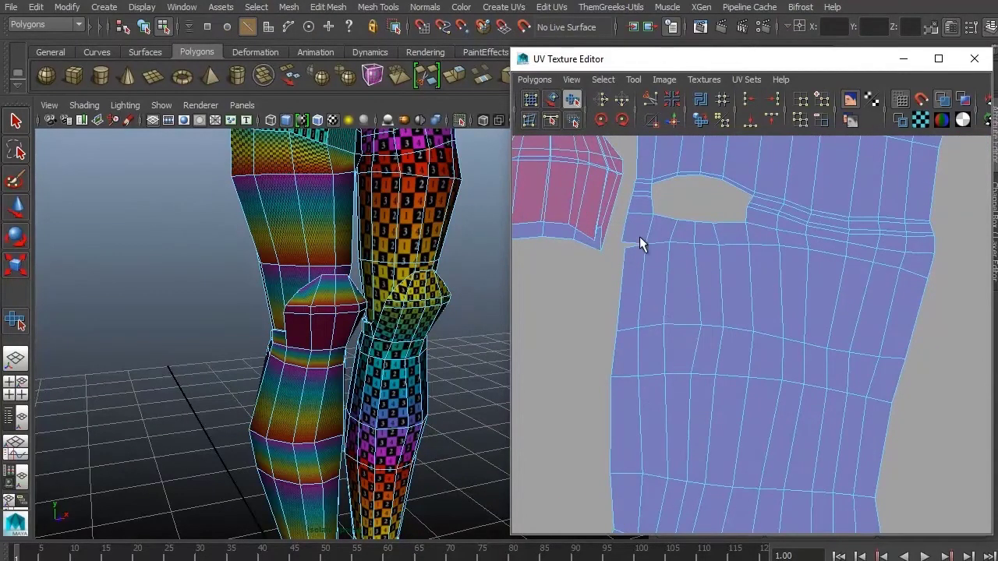
Close in on the feet in shaded display without checker, and select the right foot
{"action": "key", "text": "w"}
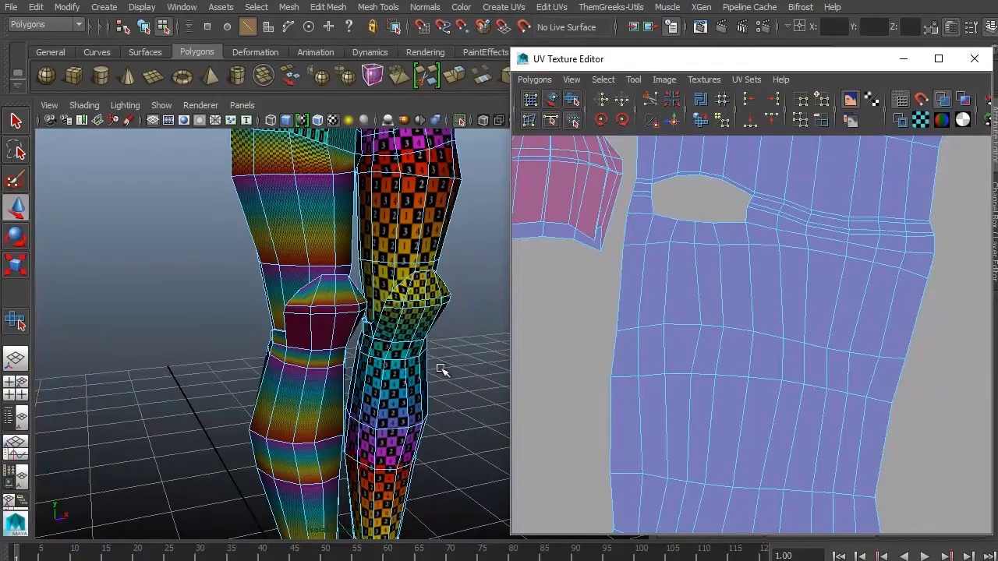
{"action": "left_click_drag", "start_coordinate": [440, 369], "coordinate": [485, 383], "text": "alt"}
{"action": "right_click_drag", "start_coordinate": [486, 382], "coordinate": [510, 403], "text": "alt"}
{"action": "mouse_move", "coordinate": [510, 403]}
{"action": "left_mouse_down", "text": "alt"}
{"action": "mouse_move", "coordinate": [361, 313]}
{"action": "mouse_move", "coordinate": [244, 330]}
{"action": "mouse_move", "coordinate": [345, 350]}
{"action": "left_mouse_up", "text": "alt"}
{"action": "key", "text": "5"}
{"action": "mouse_move", "coordinate": [383, 392]}
{"action": "left_mouse_down", "text": "alt"}
{"action": "mouse_move", "coordinate": [352, 345]}
{"action": "mouse_move", "coordinate": [291, 292]}
{"action": "mouse_move", "coordinate": [245, 322]}
{"action": "mouse_move", "coordinate": [327, 371]}
{"action": "left_mouse_up", "text": "alt"}
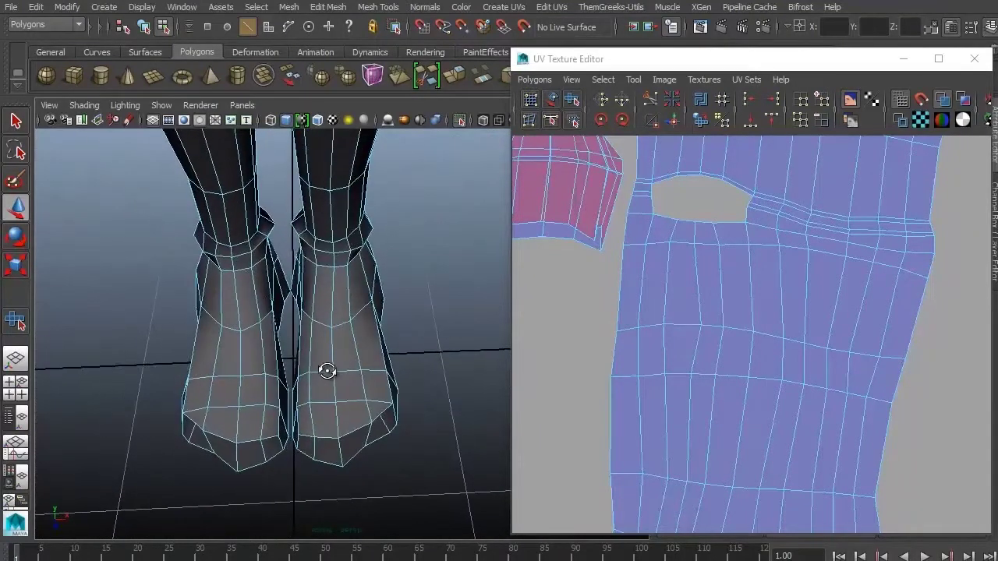
{"action": "right_click_drag", "start_coordinate": [327, 372], "coordinate": [352, 339]}
{"action": "key", "text": "w"}
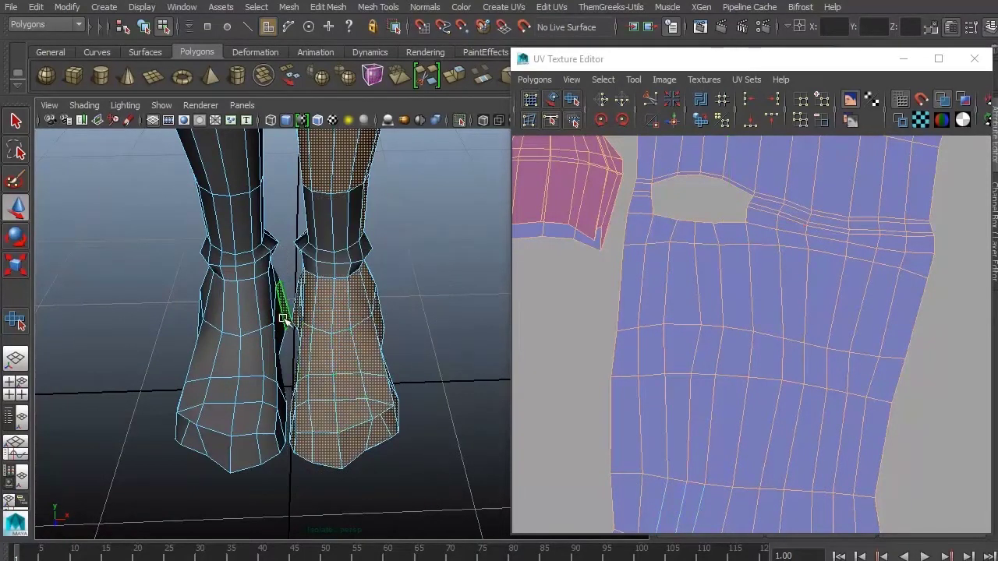
Show the whole leg shell in the UV view and face the feet straight on
{"action": "left_click_drag", "start_coordinate": [268, 401], "coordinate": [461, 361], "text": "alt"}
{"action": "right_click_drag", "start_coordinate": [461, 361], "coordinate": [310, 187], "text": "alt"}
{"action": "right_click_drag", "start_coordinate": [740, 390], "coordinate": [514, 399], "text": "alt"}
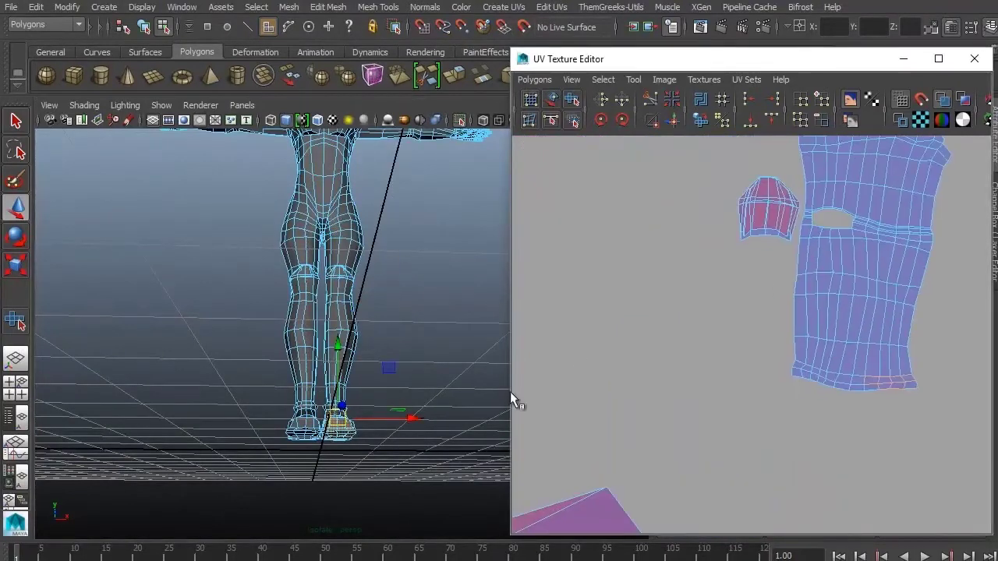
{"action": "mouse_move", "coordinate": [336, 441]}
{"action": "left_mouse_down", "text": "alt"}
{"action": "mouse_move", "coordinate": [176, 437]}
{"action": "mouse_move", "coordinate": [354, 432]}
{"action": "left_mouse_up", "text": "alt"}
{"action": "right_click_drag", "start_coordinate": [353, 432], "coordinate": [335, 421], "text": "alt"}
{"action": "left_click_drag", "start_coordinate": [335, 421], "coordinate": [430, 445], "text": "alt"}
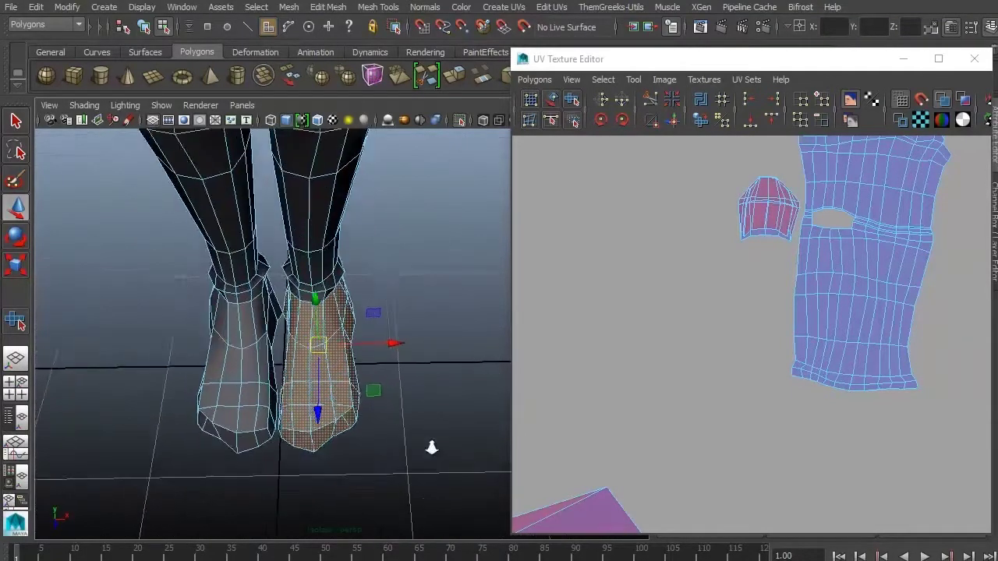
{"action": "right_click_drag", "start_coordinate": [429, 445], "coordinate": [396, 362], "text": "alt"}
{"action": "left_click_drag", "start_coordinate": [396, 363], "coordinate": [431, 336], "text": "alt"}
Planar-project the right foot, turn the checker texture back on, and frame its UV shell
{"action": "left_click", "coordinate": [505, 6]}
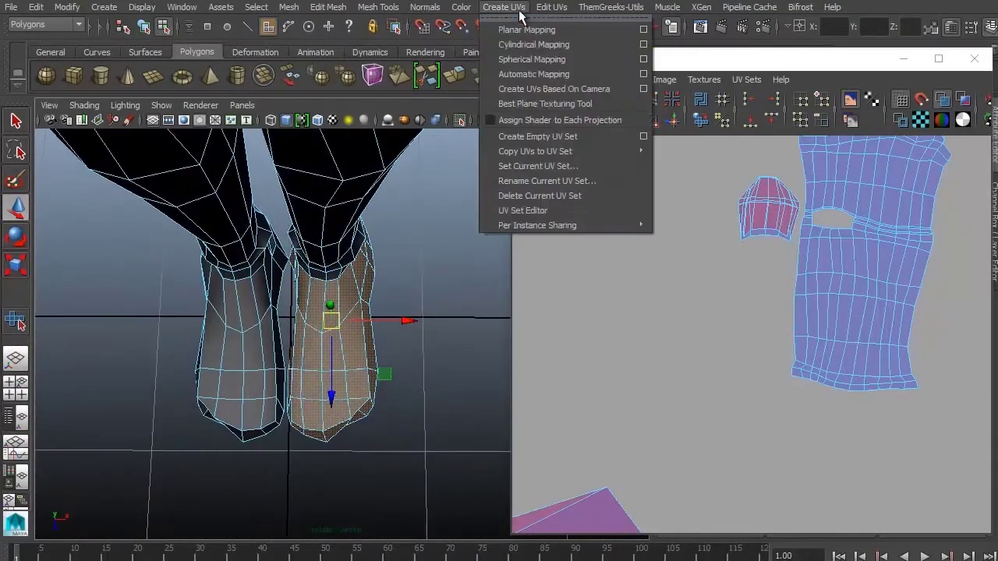
{"action": "left_click", "coordinate": [530, 89]}
{"action": "key", "text": "6"}
{"action": "scroll", "coordinate": [541, 381], "scroll_direction": "down", "scroll_amount": 3}
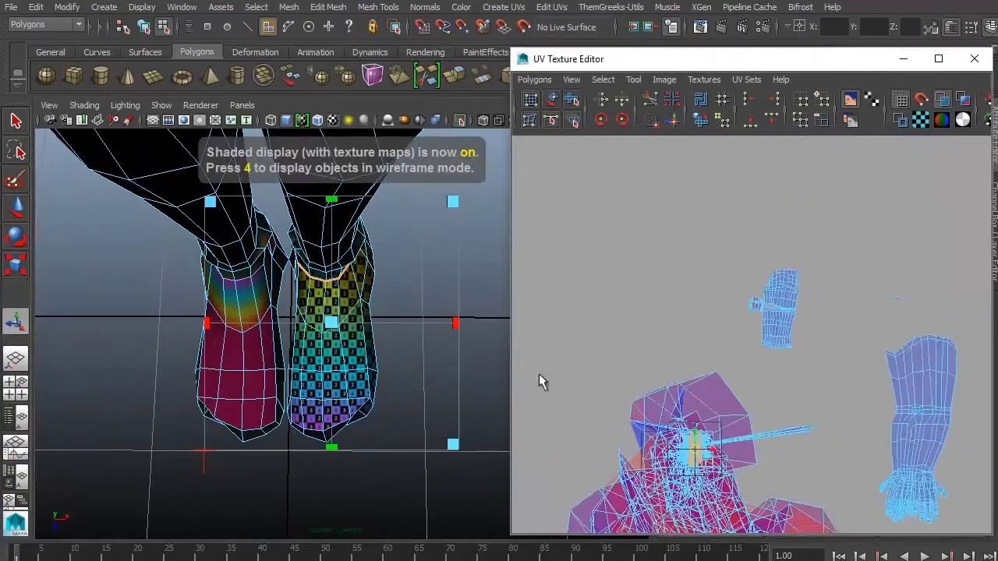
{"action": "key", "text": "f"}
{"action": "left_click_drag", "start_coordinate": [366, 257], "coordinate": [381, 304], "text": "alt"}
{"action": "right_click_drag", "start_coordinate": [381, 304], "coordinate": [384, 399]}
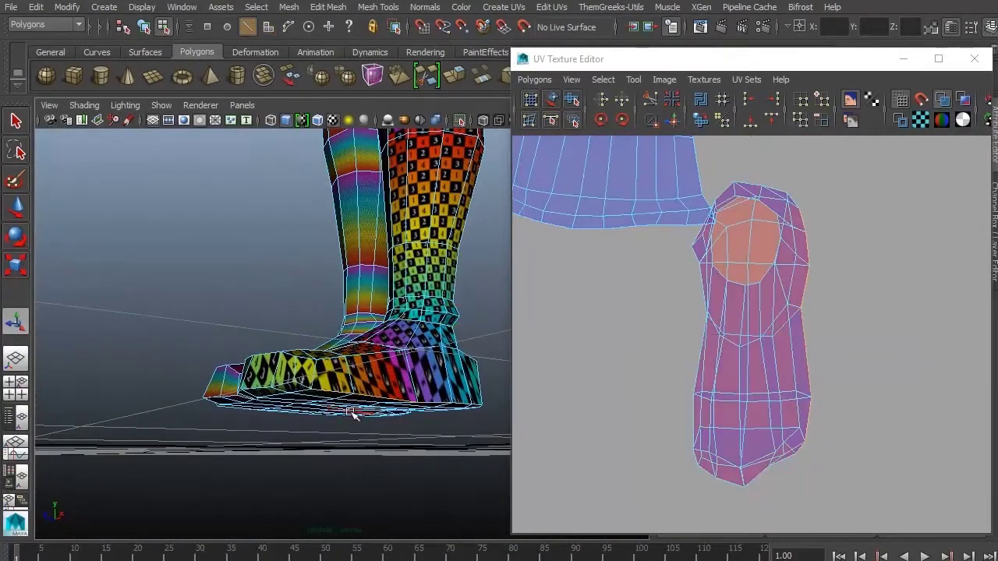
{"action": "left_click_drag", "start_coordinate": [290, 394], "coordinate": [347, 361], "text": "alt"}
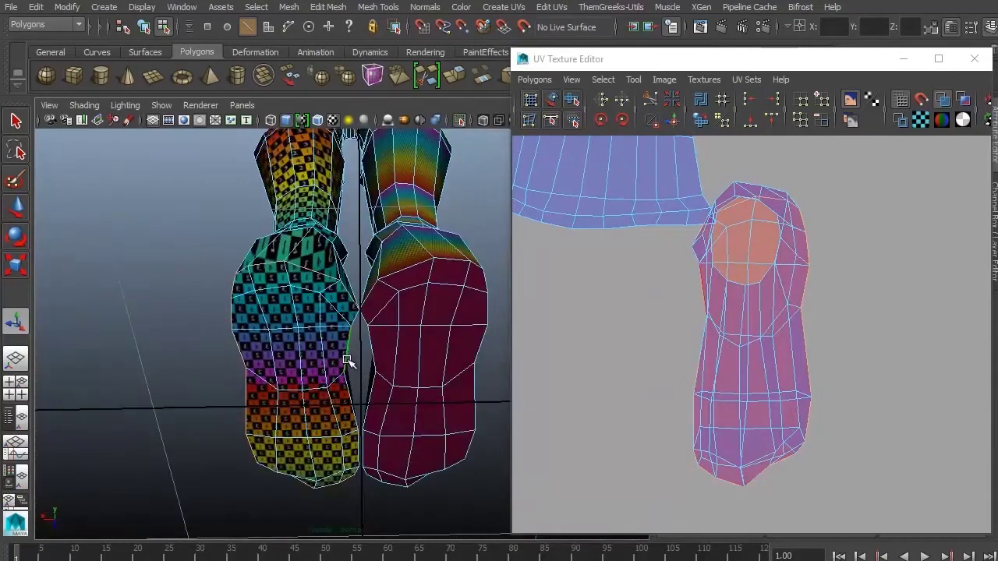
Select the foot's UV shell and convert the selection to its UVs
{"action": "left_click", "coordinate": [653, 123]}
{"action": "left_click", "coordinate": [754, 226]}
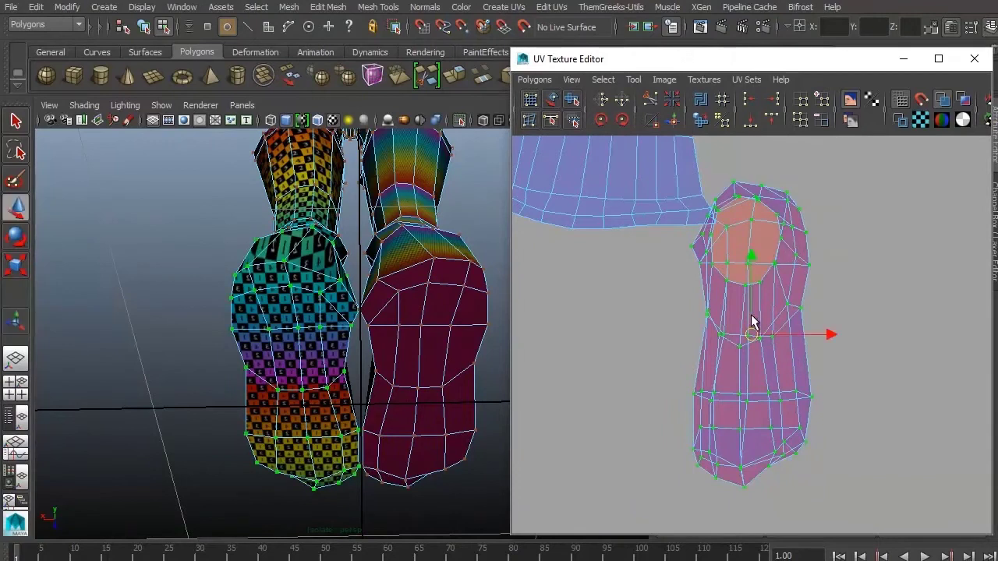
{"action": "mouse_move", "coordinate": [753, 323]}
{"action": "left_mouse_down"}
{"action": "mouse_move", "coordinate": [897, 312]}
{"action": "mouse_move", "coordinate": [751, 332]}
{"action": "left_mouse_up"}
{"action": "key", "text": "f"}
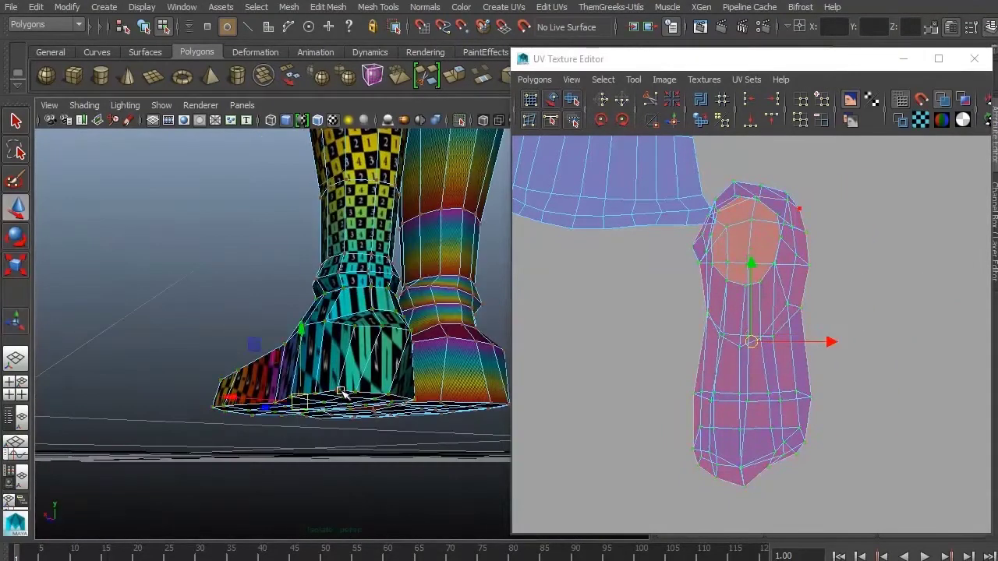
{"action": "right_click", "coordinate": [789, 297]}
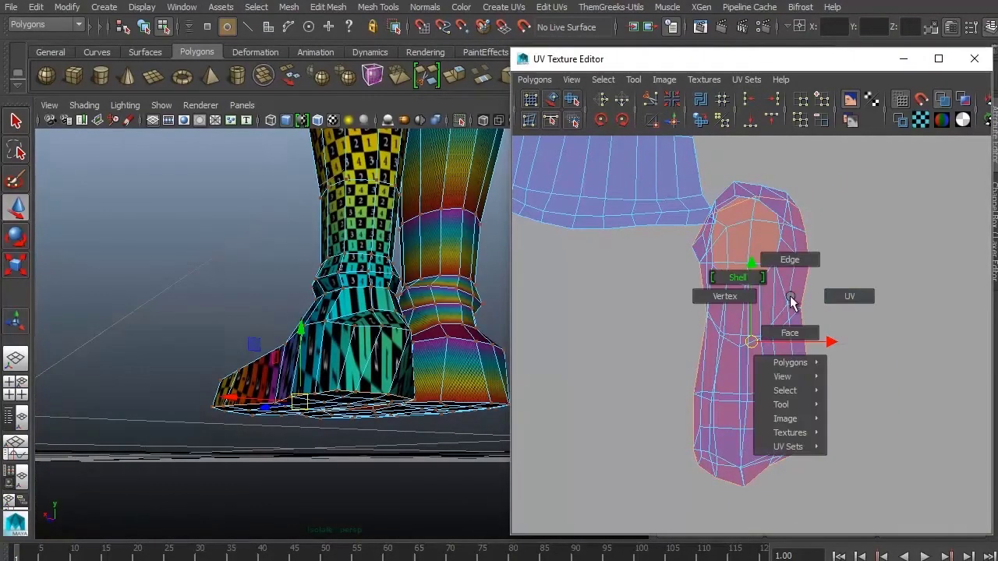
{"action": "right_click_drag", "start_coordinate": [848, 303], "coordinate": [848, 303]}
{"action": "right_click_drag", "start_coordinate": [780, 262], "coordinate": [847, 248], "text": "ctrl"}
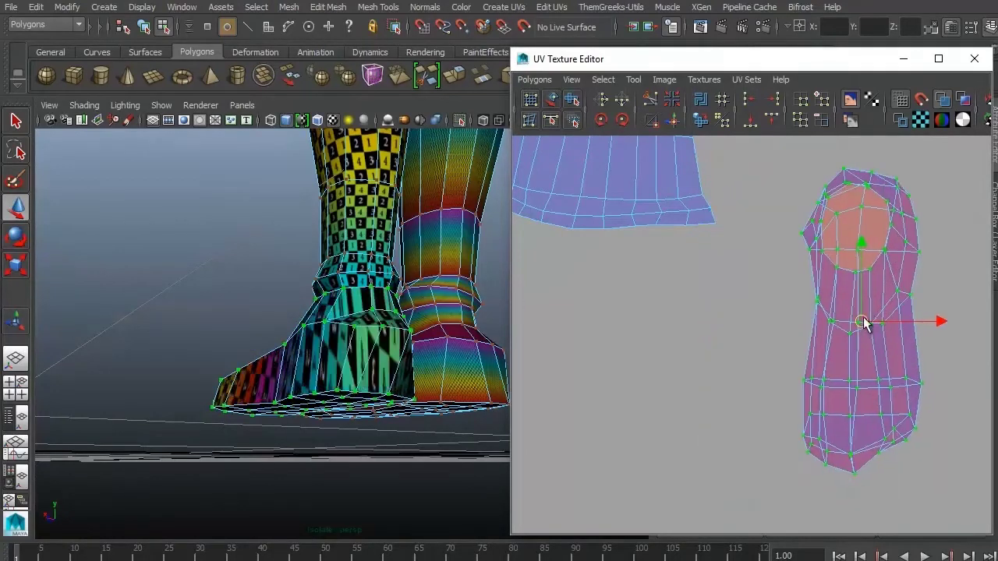
Cut the foot's seam edges and move the split-off sole shell to the right
{"action": "left_click_drag", "start_coordinate": [499, 382], "coordinate": [316, 425], "text": "alt"}
{"action": "right_click_drag", "start_coordinate": [316, 425], "coordinate": [305, 268]}
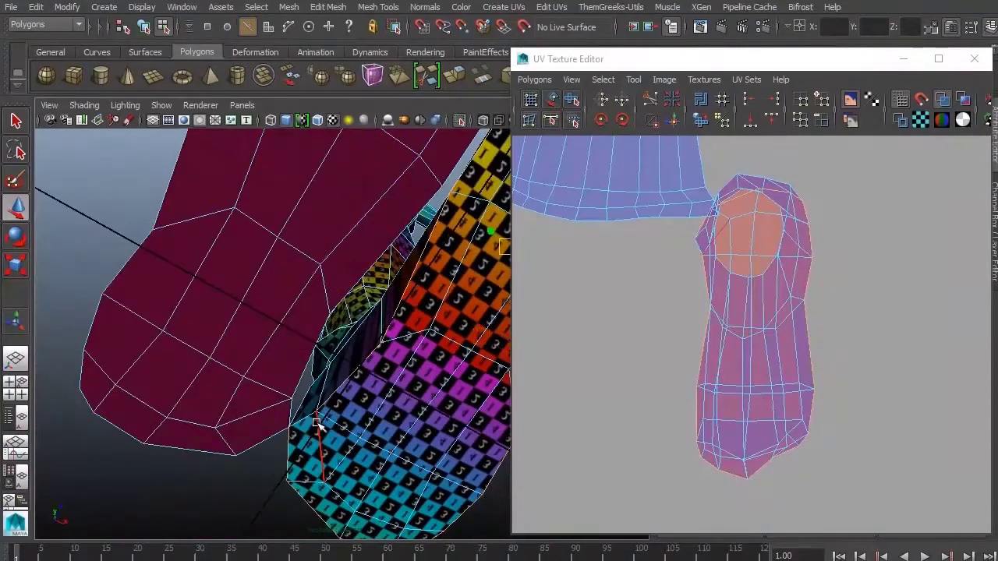
{"action": "right_click_drag", "start_coordinate": [757, 245], "coordinate": [757, 222]}
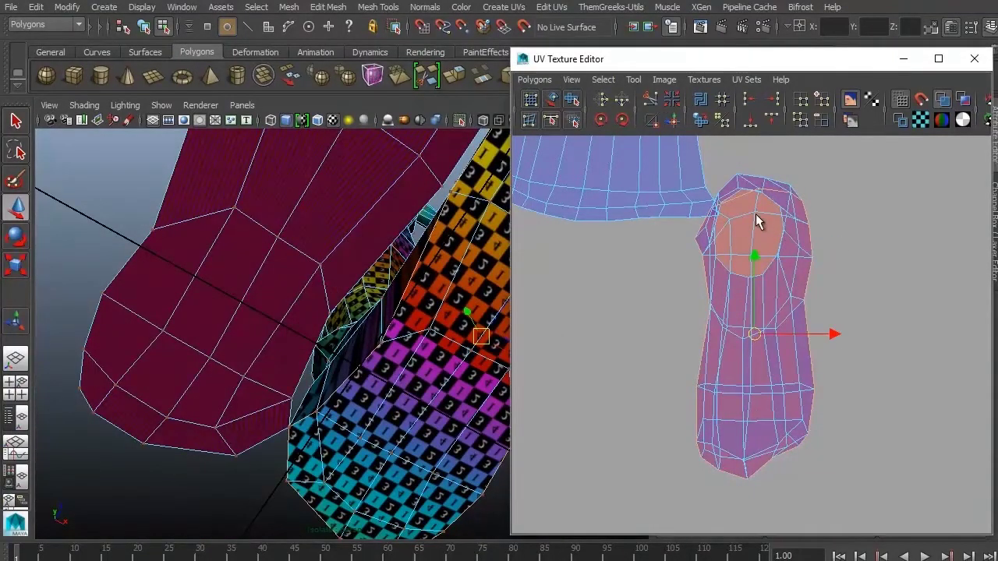
{"action": "left_click_drag", "start_coordinate": [753, 334], "coordinate": [893, 306]}
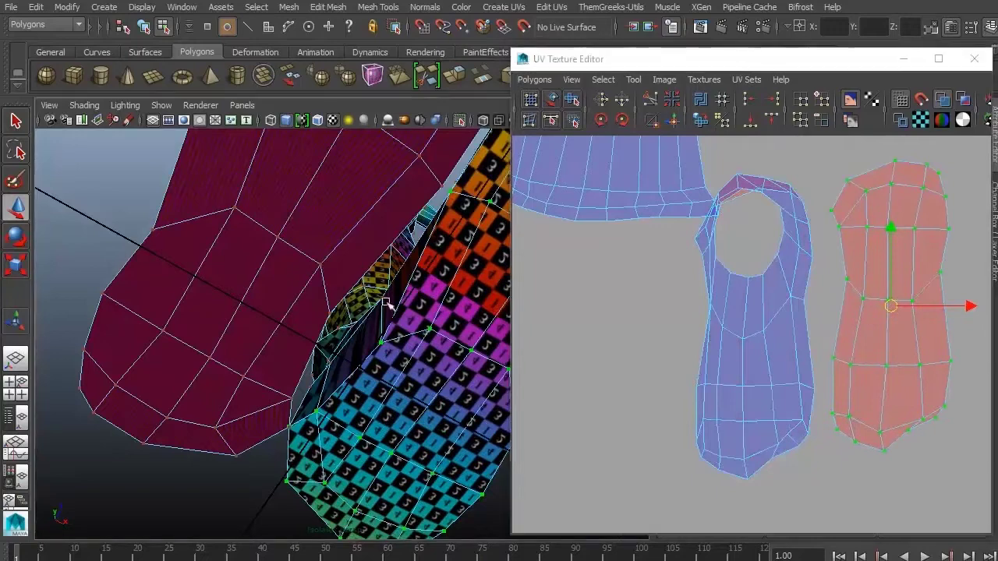
{"action": "left_click_drag", "start_coordinate": [312, 375], "coordinate": [336, 390], "text": "alt"}
{"action": "scroll", "coordinate": [640, 215], "scroll_direction": "down", "scroll_amount": 2}
Select the upper foot shell's UVs and unfold it flat
{"action": "right_click_drag", "start_coordinate": [753, 245], "coordinate": [838, 220]}
{"action": "left_click", "coordinate": [753, 244]}
{"action": "left_click_drag", "start_coordinate": [701, 437], "coordinate": [798, 426]}
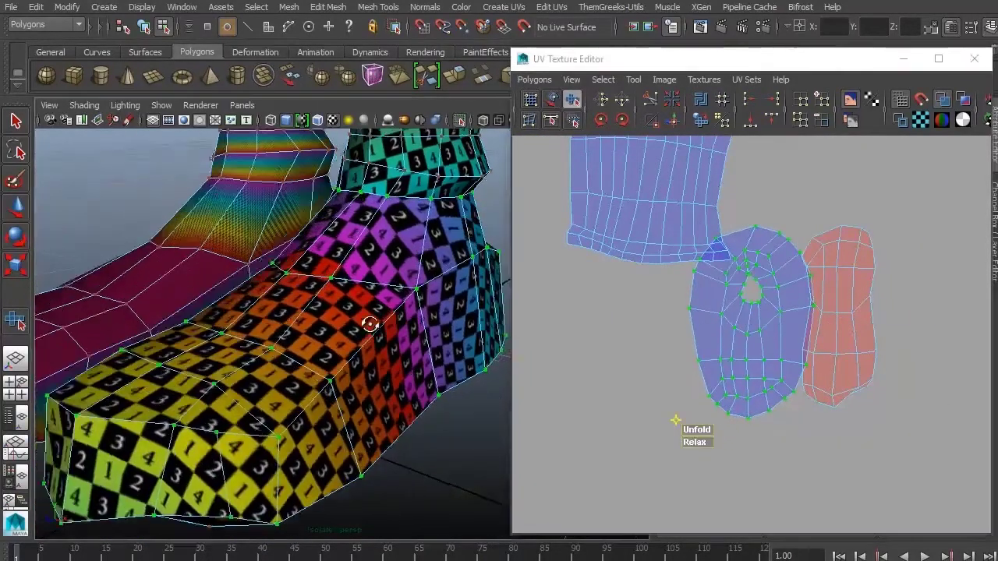
{"action": "left_click_drag", "start_coordinate": [367, 322], "coordinate": [437, 312], "text": "alt"}
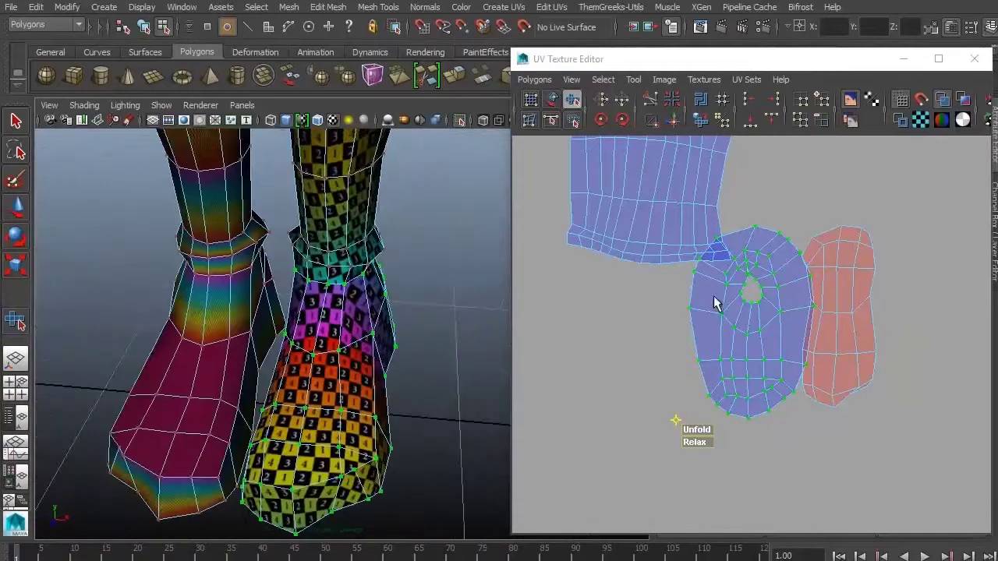
Unfold and relax the sole shell
{"action": "left_click", "coordinate": [861, 246]}
{"action": "left_click_drag", "start_coordinate": [787, 417], "coordinate": [858, 399]}
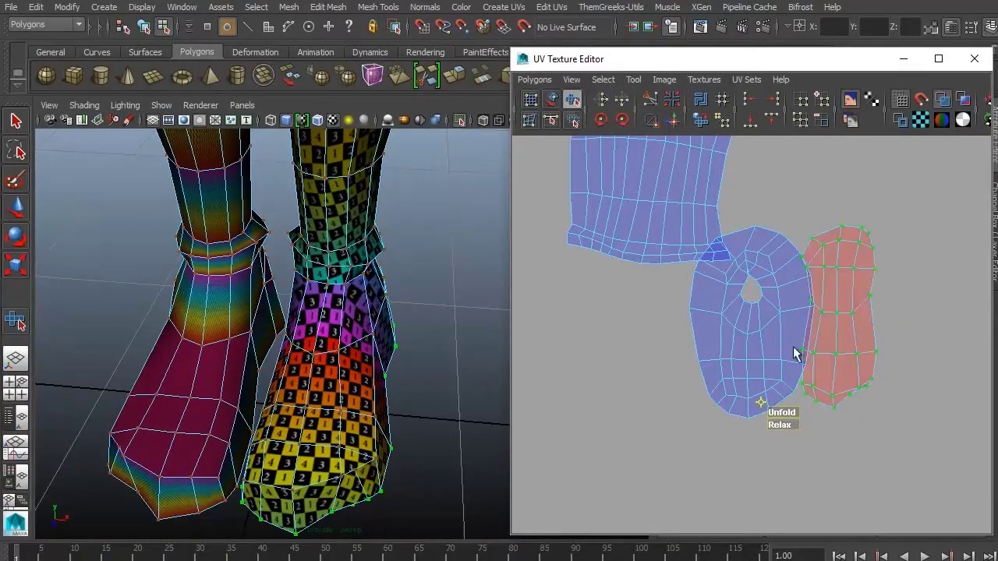
{"action": "left_click_drag", "start_coordinate": [783, 425], "coordinate": [801, 436]}
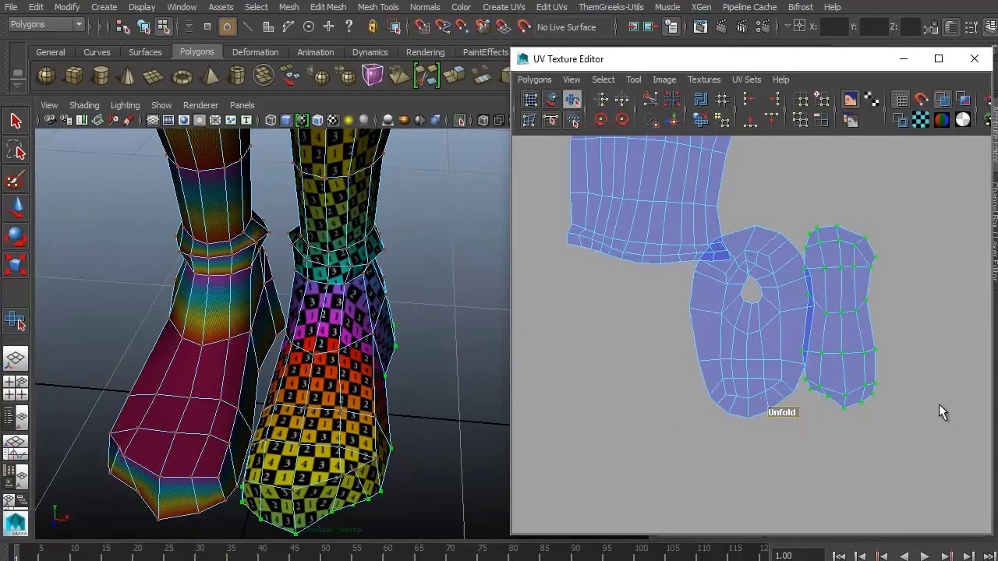
{"action": "key", "text": "w"}
Sew the sole shell's edges onto the upper foot shell
{"action": "right_click", "coordinate": [402, 357]}
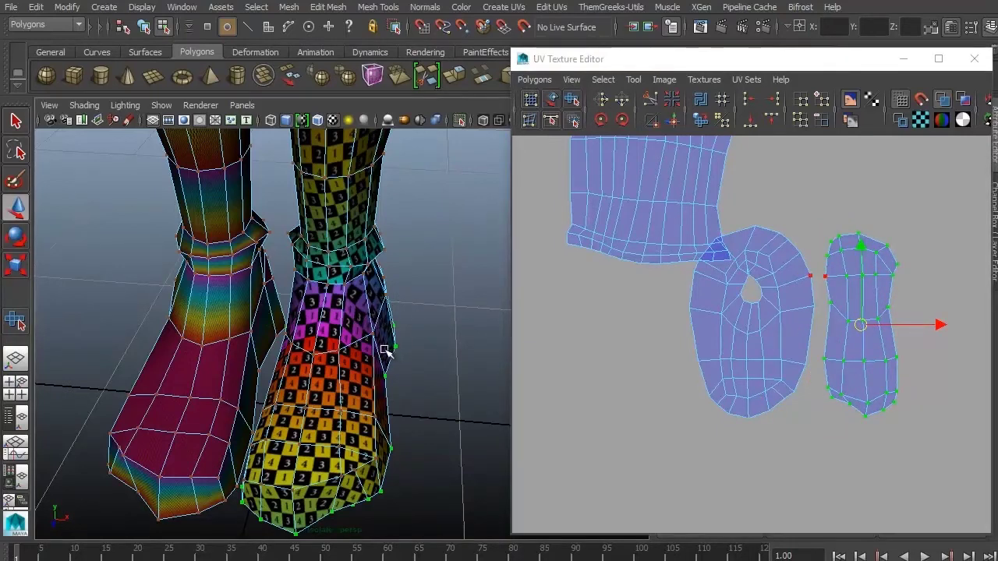
{"action": "right_click_drag", "start_coordinate": [387, 353], "coordinate": [406, 368]}
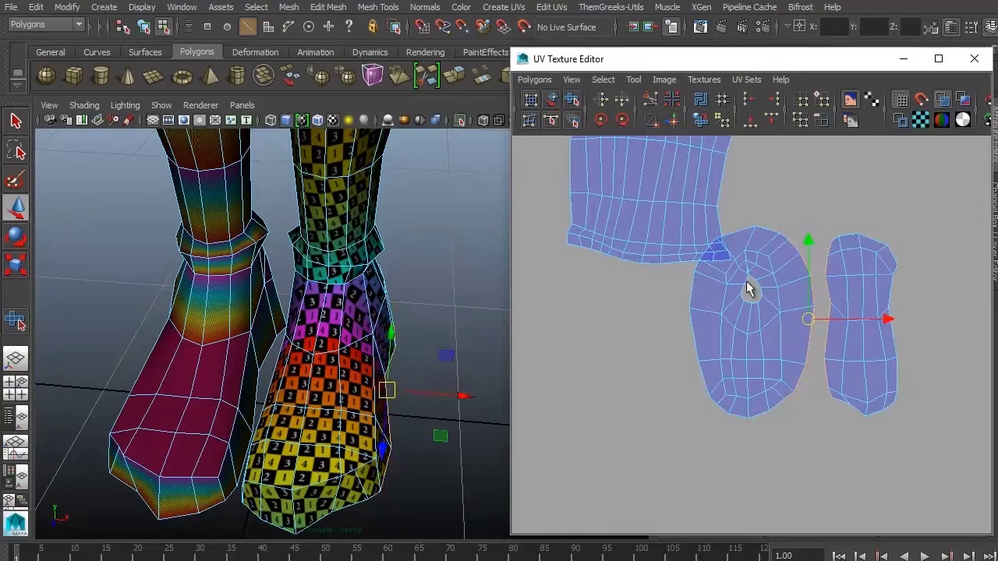
{"action": "left_click", "coordinate": [672, 120]}
{"action": "left_click_drag", "start_coordinate": [466, 383], "coordinate": [233, 352], "text": "alt"}
{"action": "double_click", "coordinate": [821, 323]}
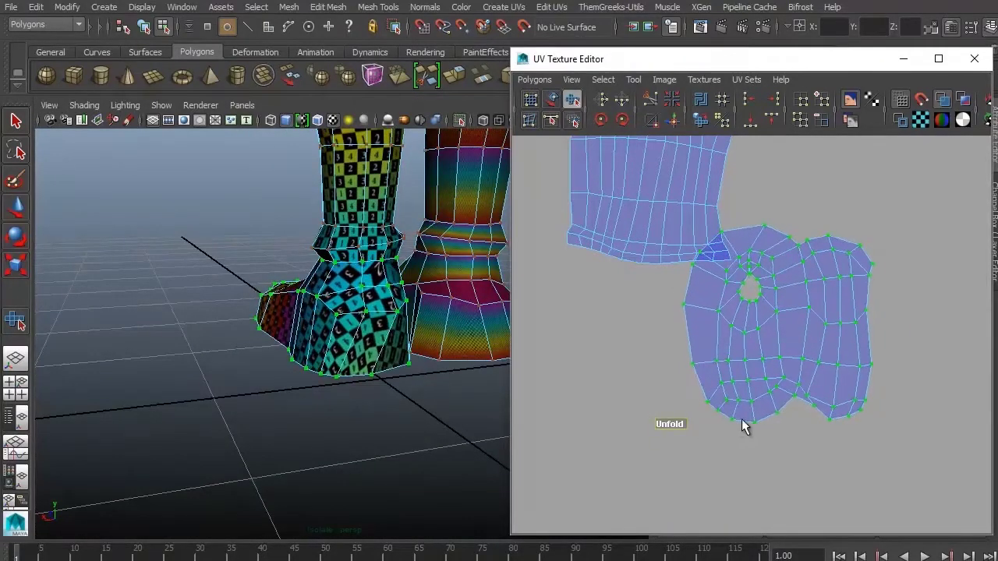
Place the joined foot shell below the leg shell and view the whole character
{"action": "left_click_drag", "start_coordinate": [491, 327], "coordinate": [527, 311], "text": "alt"}
{"action": "key", "text": "w"}
{"action": "left_click_drag", "start_coordinate": [785, 312], "coordinate": [635, 361]}
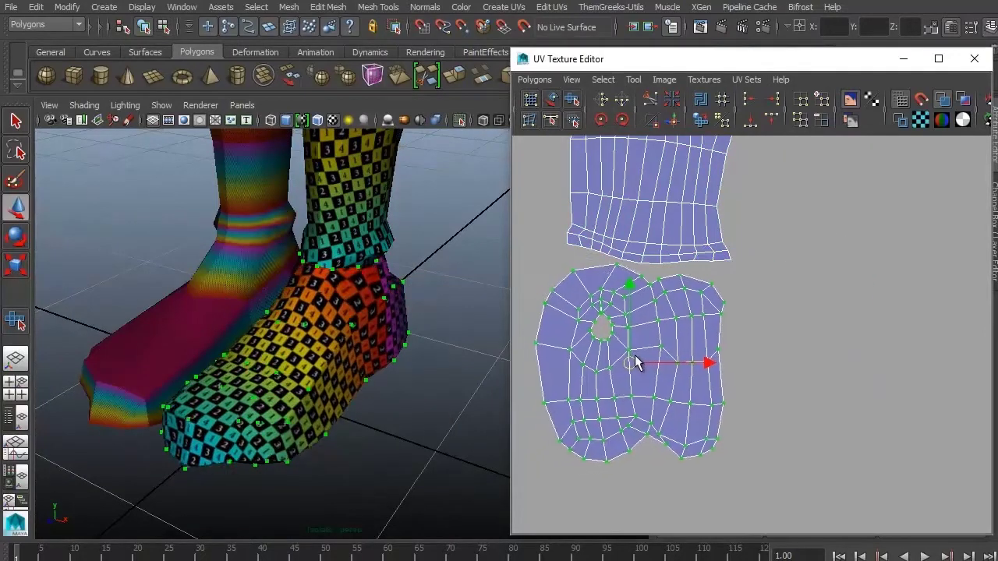
{"action": "left_click_drag", "start_coordinate": [419, 329], "coordinate": [425, 361], "text": "alt"}
{"action": "right_click_drag", "start_coordinate": [425, 361], "coordinate": [339, 296], "text": "alt"}
{"action": "left_click_drag", "start_coordinate": [339, 296], "coordinate": [417, 350], "text": "alt"}
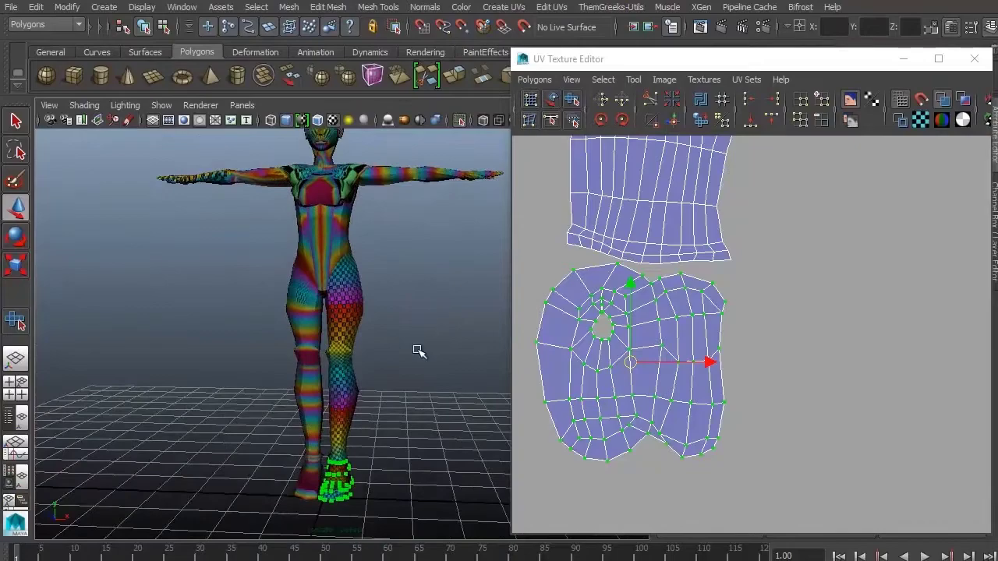
{"action": "scroll", "coordinate": [416, 350], "scroll_direction": "up", "scroll_amount": 2}
{"action": "right_click_drag", "start_coordinate": [342, 303], "coordinate": [344, 339]}
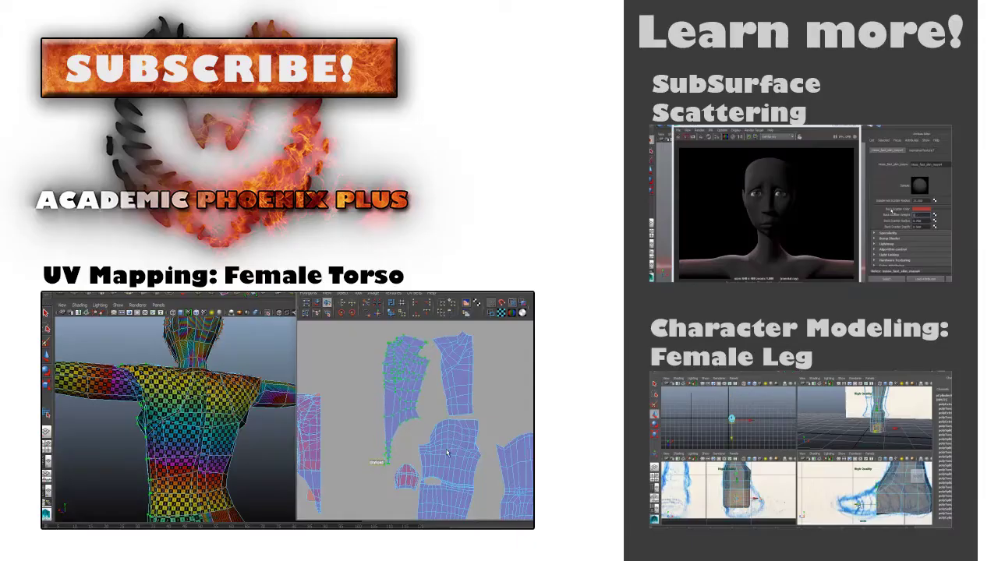